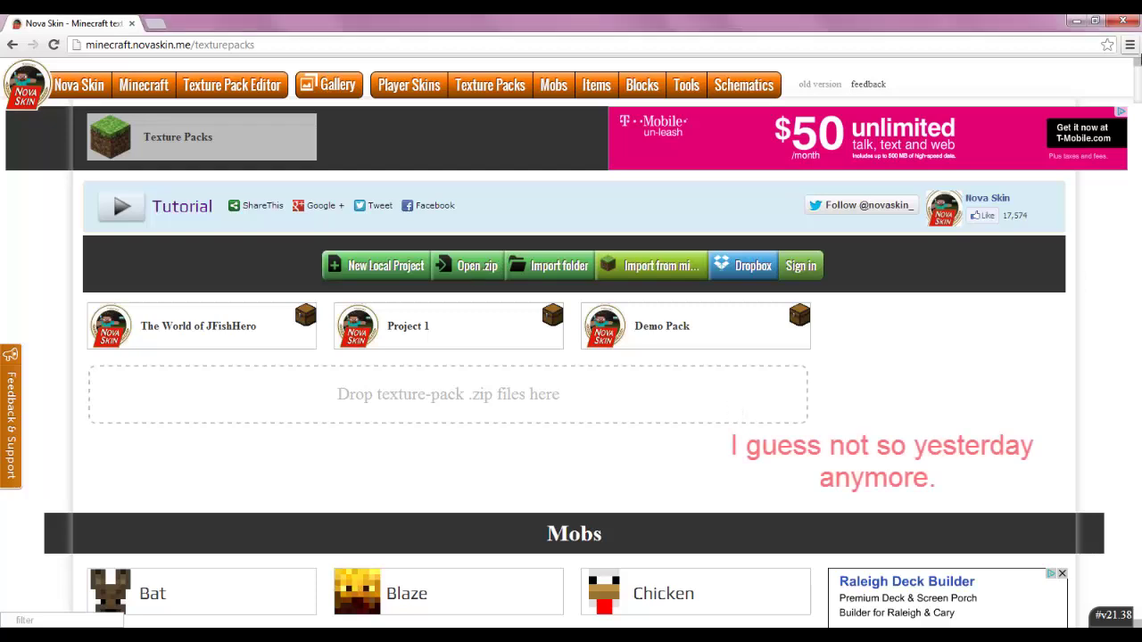
Find Chest under Items and open its 3D chest model with chest.png in the editor.
scroll(1137, 118, down, 5)
scroll(1138, 119, down, 1)
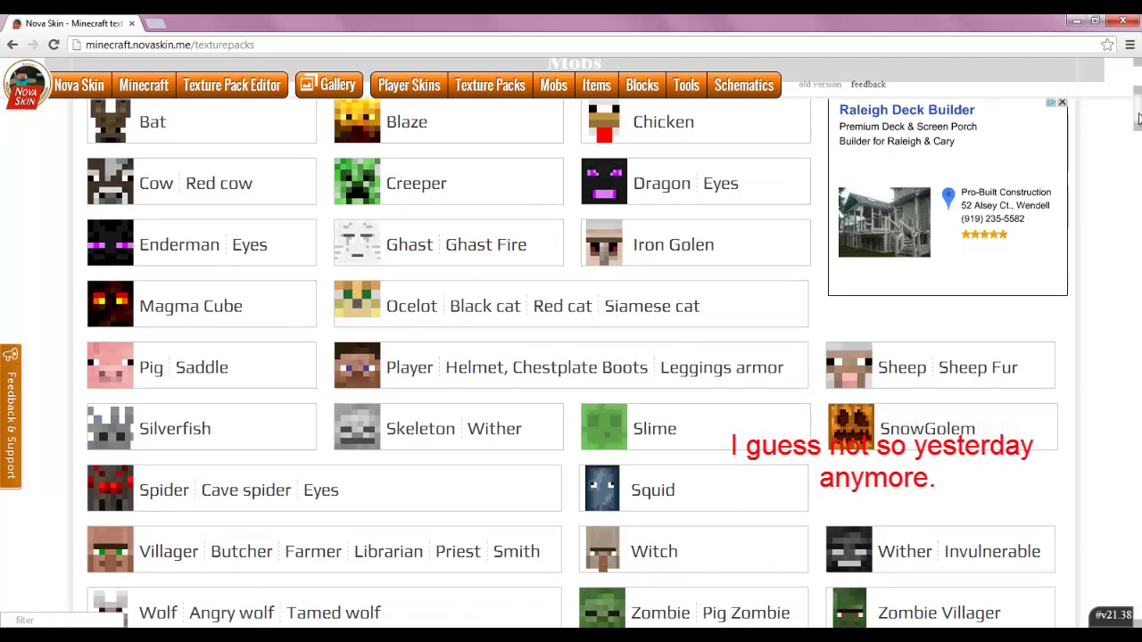
scroll(1137, 119, up, 1)
scroll(598, 248, down, 2)
scroll(581, 250, up, 2)
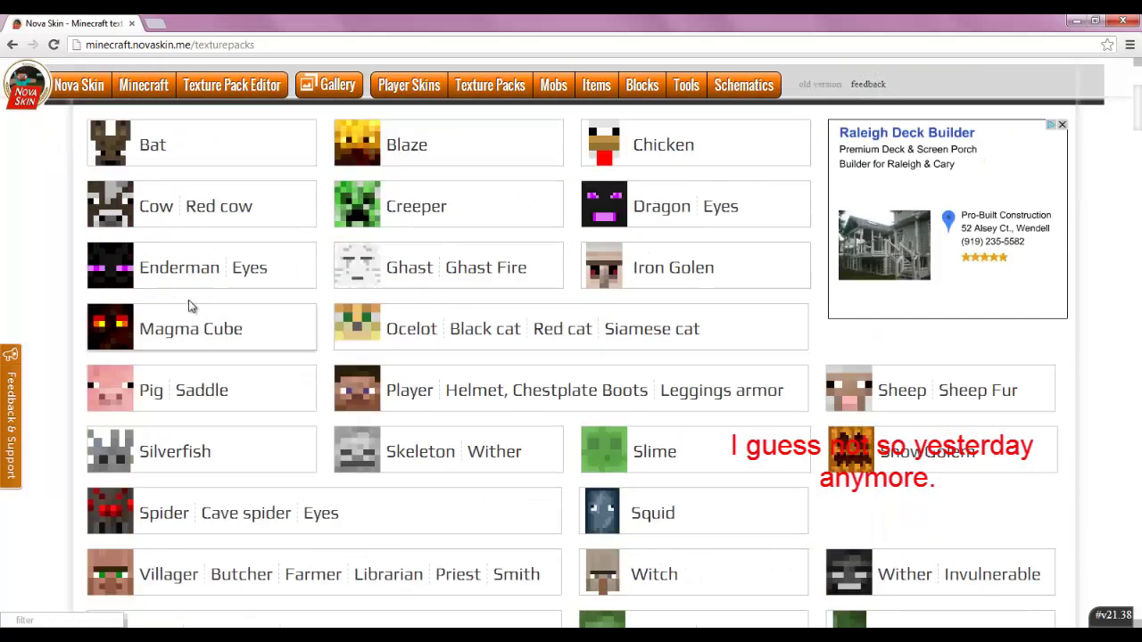
scroll(449, 262, up, 2)
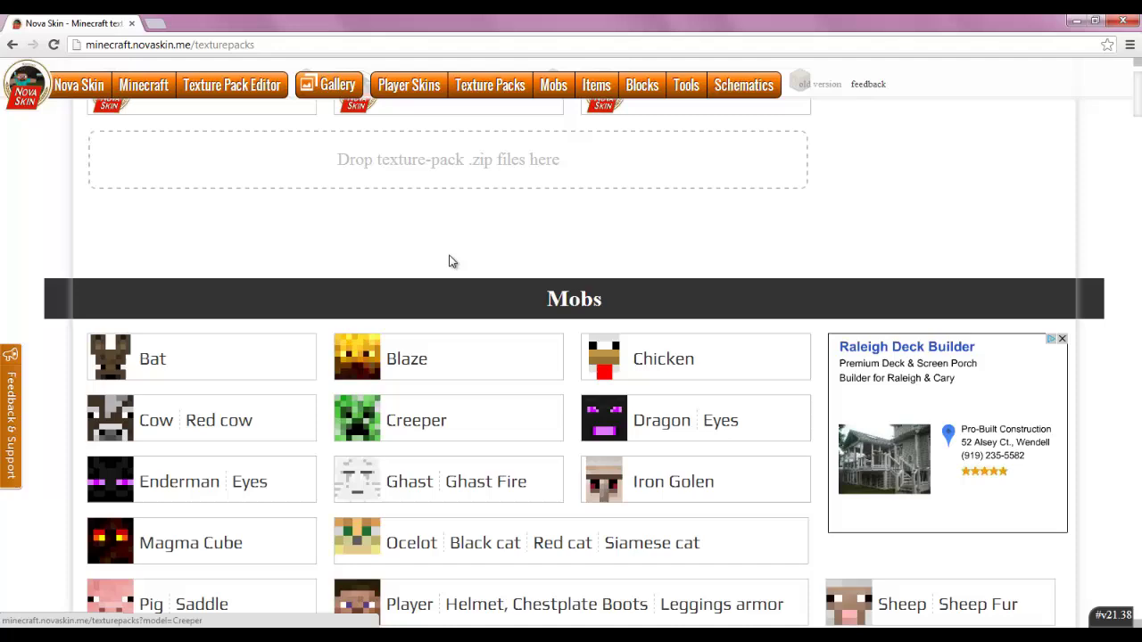
scroll(555, 215, up, 1)
scroll(606, 316, down, 1)
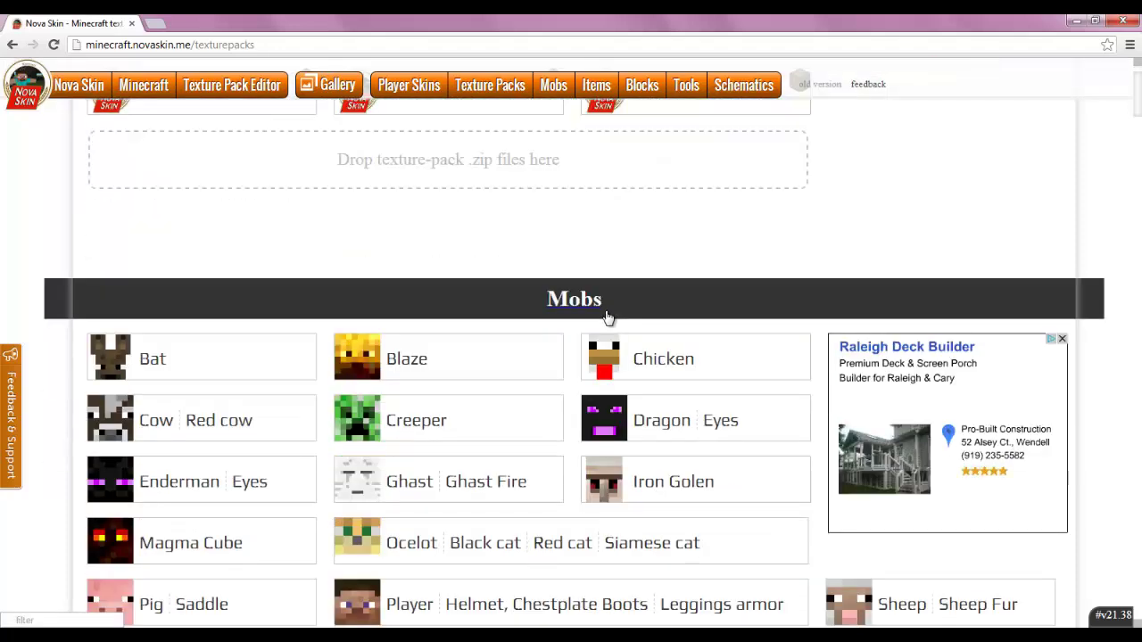
scroll(606, 317, down, 1)
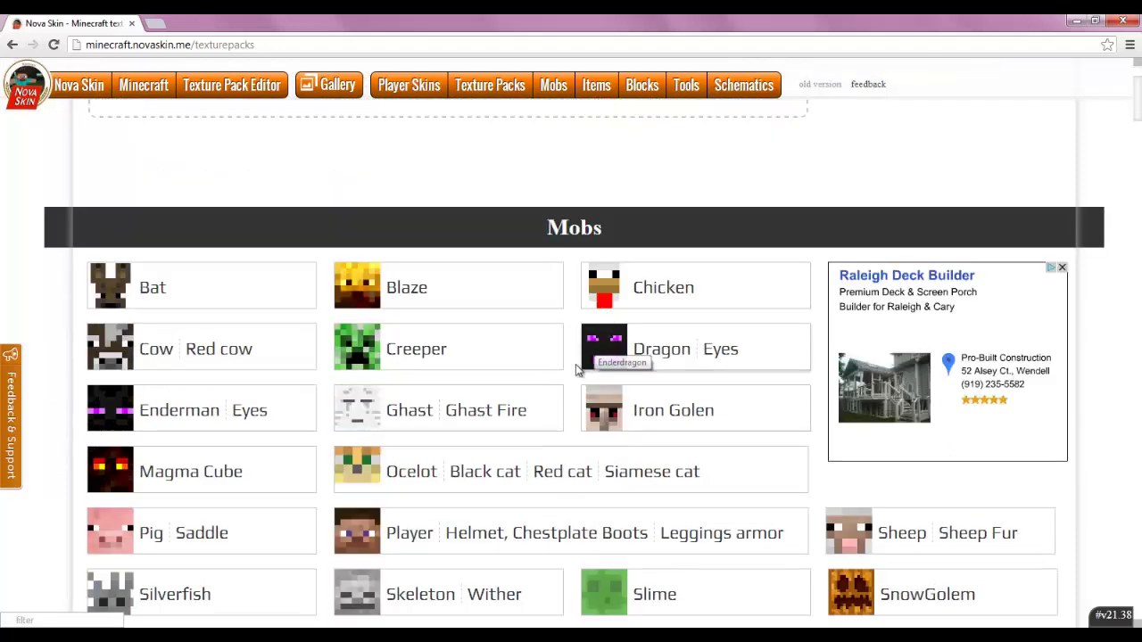
scroll(550, 379, down, 3)
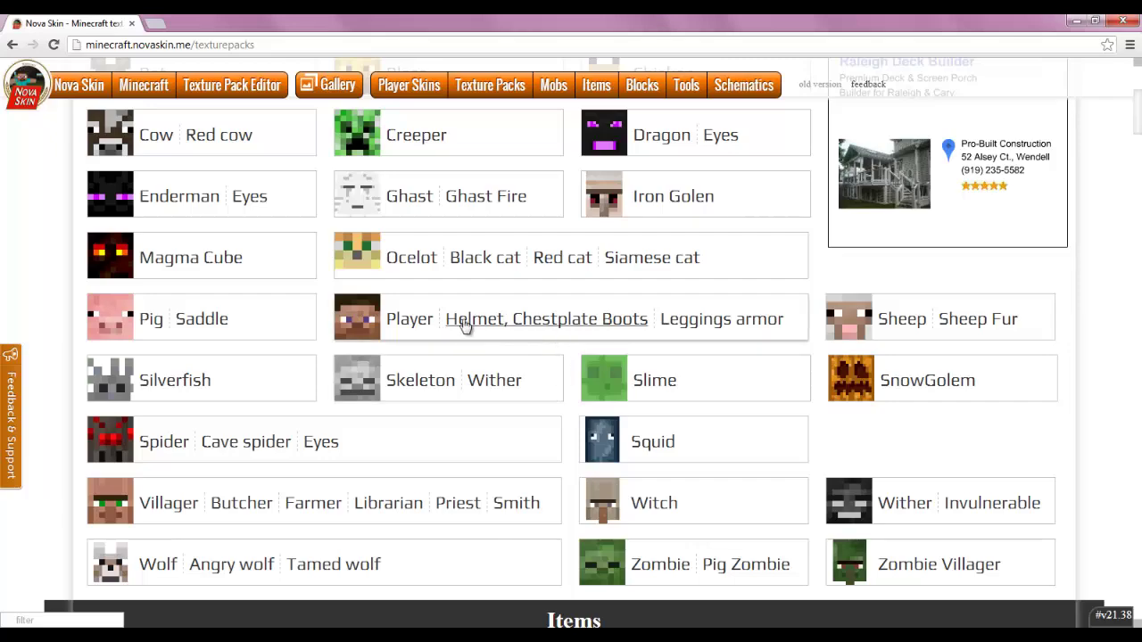
scroll(422, 321, down, 3)
scroll(423, 323, up, 2)
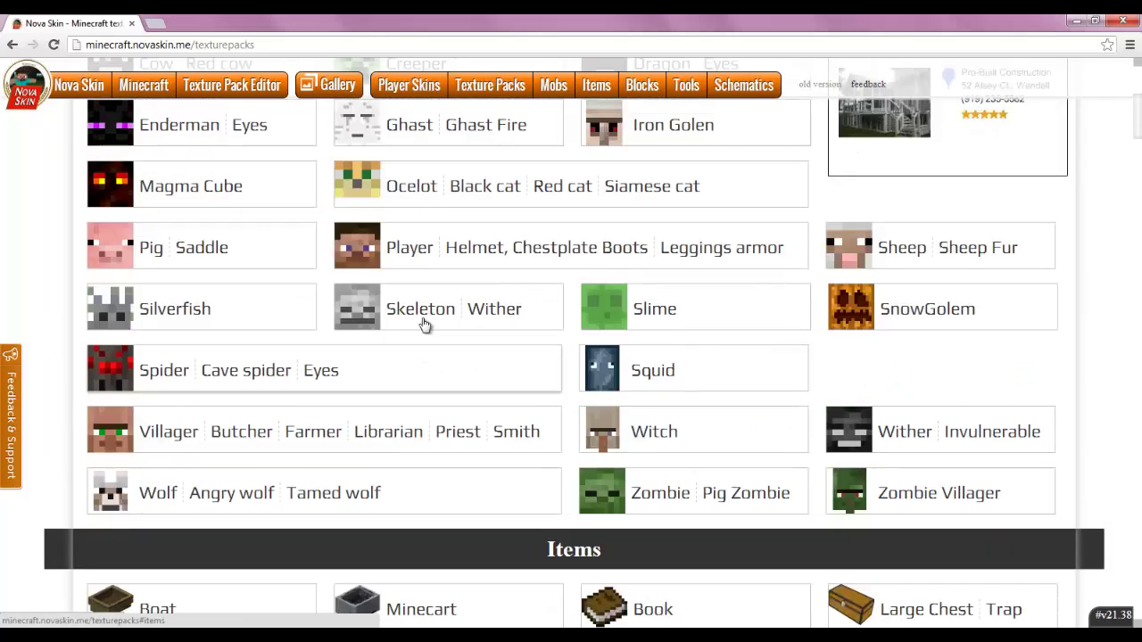
scroll(422, 319, down, 5)
scroll(422, 318, up, 2)
scroll(424, 323, down, 1)
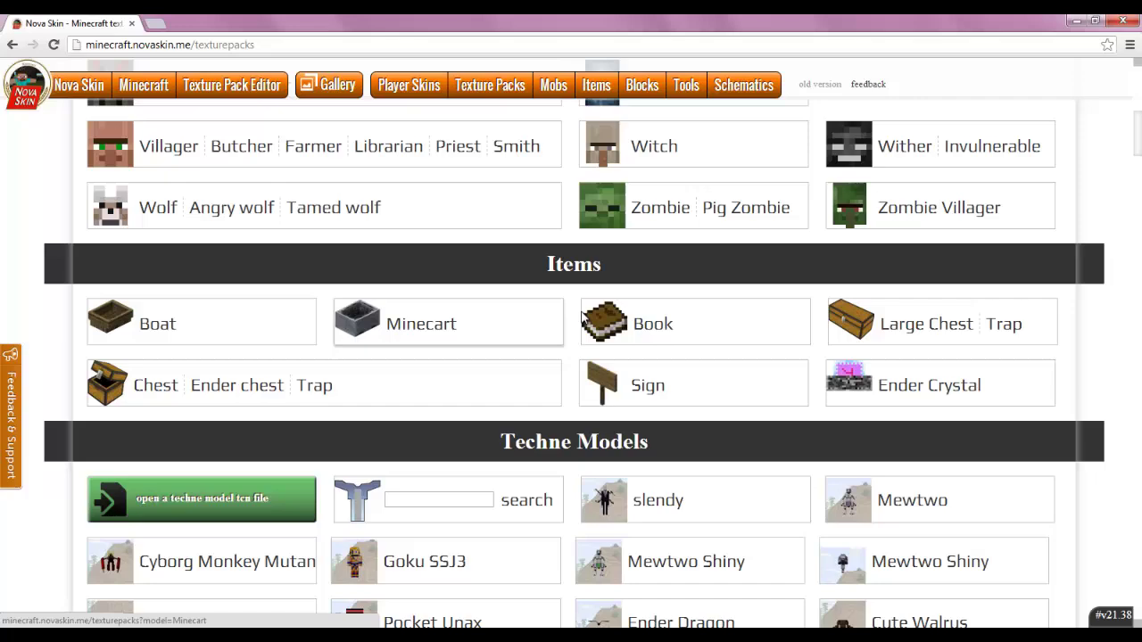
scroll(428, 325, up, 1)
scroll(430, 319, down, 2)
scroll(383, 316, down, 1)
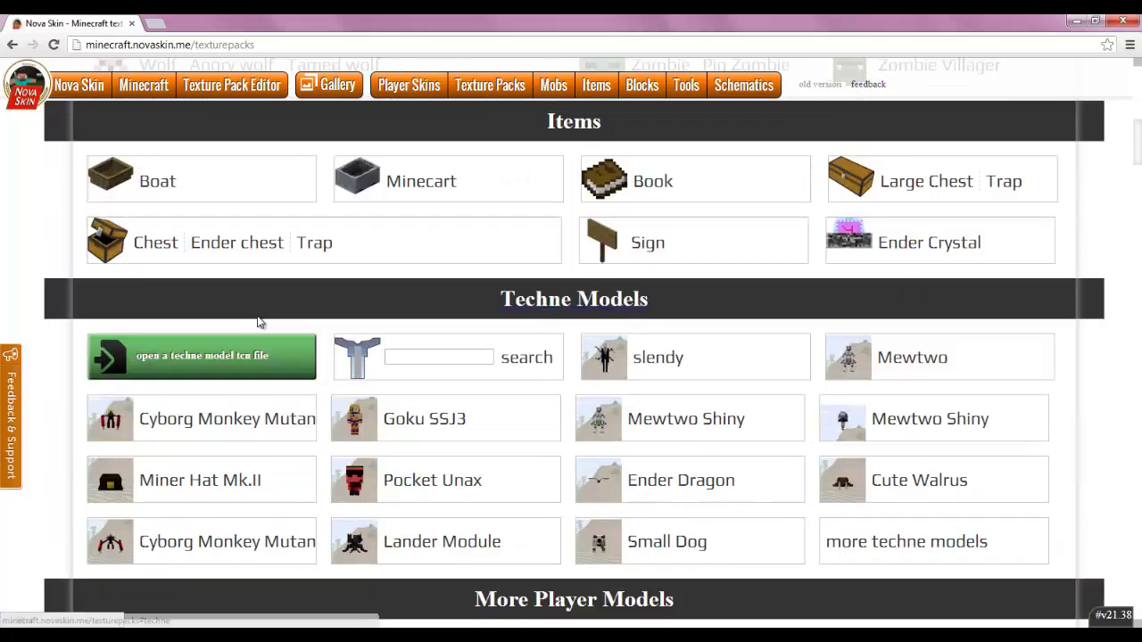
scroll(411, 310, down, 3)
scroll(446, 303, up, 5)
scroll(500, 330, down, 2)
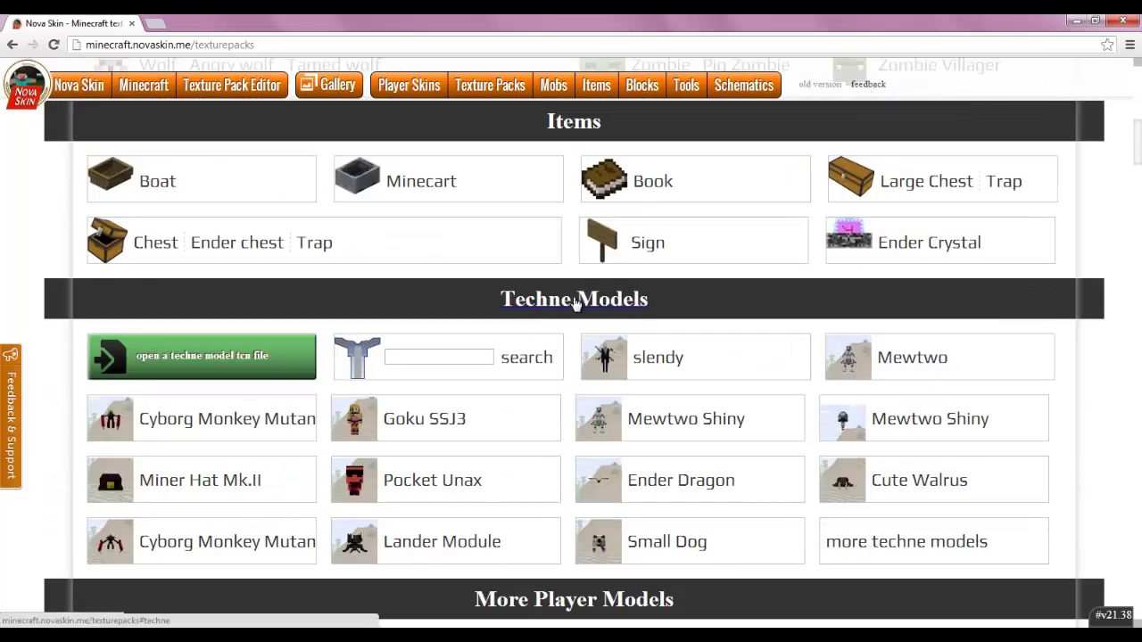
scroll(580, 290, down, 6)
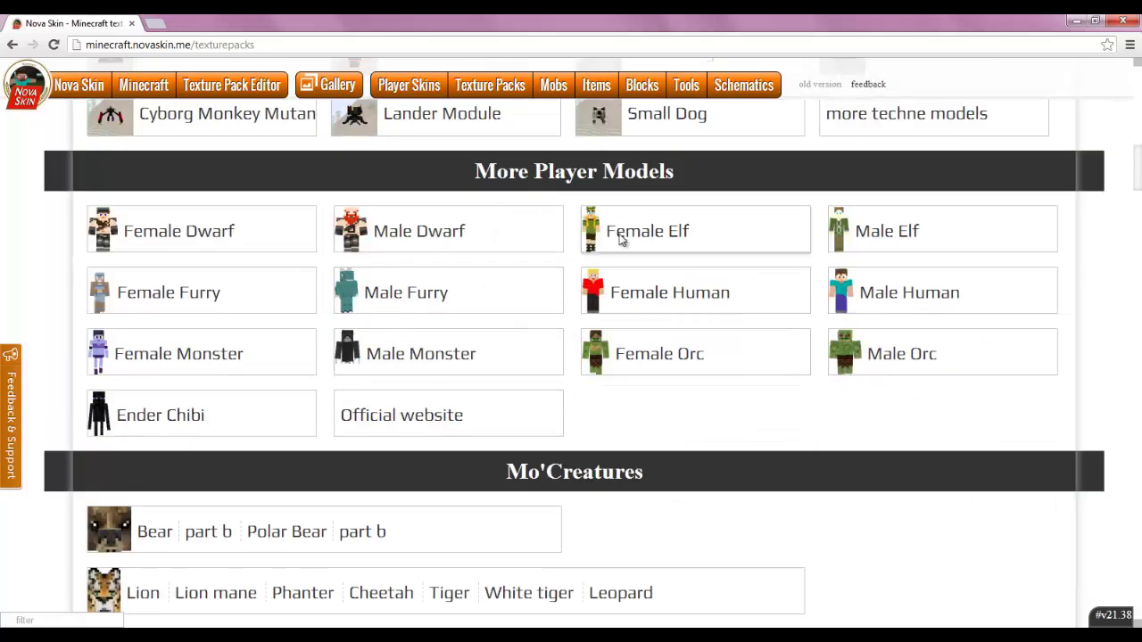
scroll(509, 316, down, 9)
scroll(548, 290, down, 6)
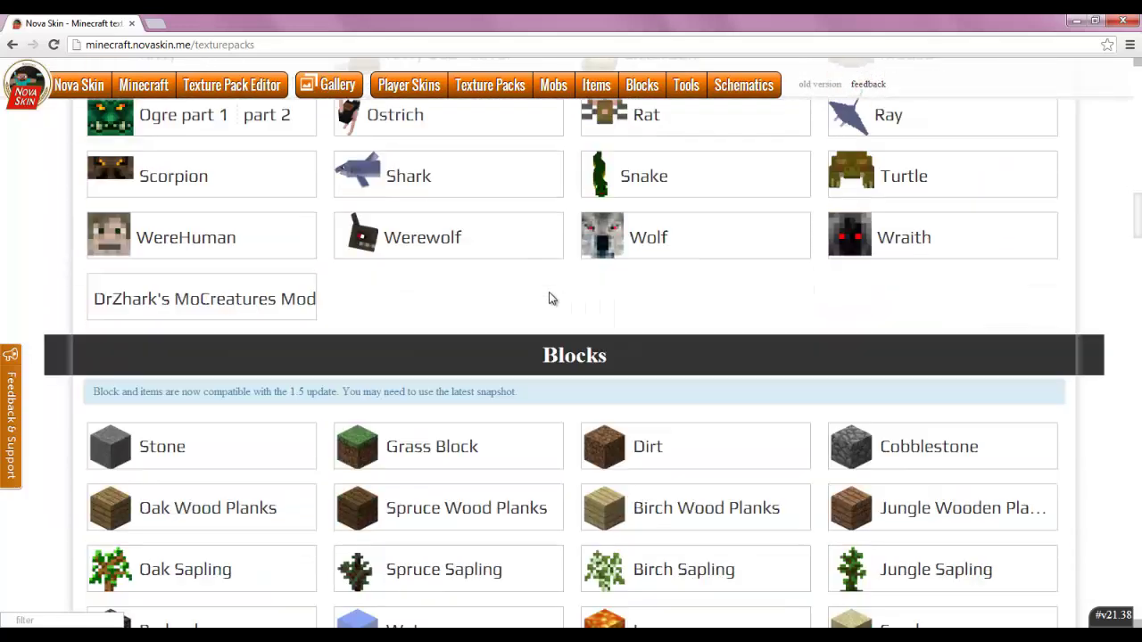
scroll(550, 295, up, 8)
scroll(551, 289, up, 12)
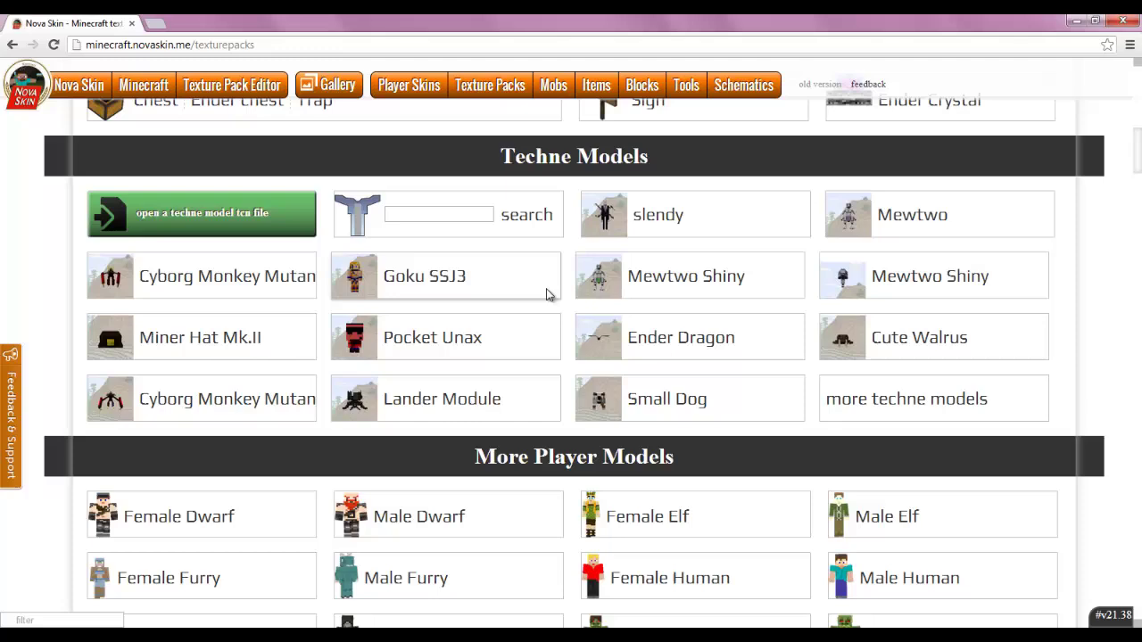
scroll(554, 310, down, 2)
scroll(561, 298, up, 1)
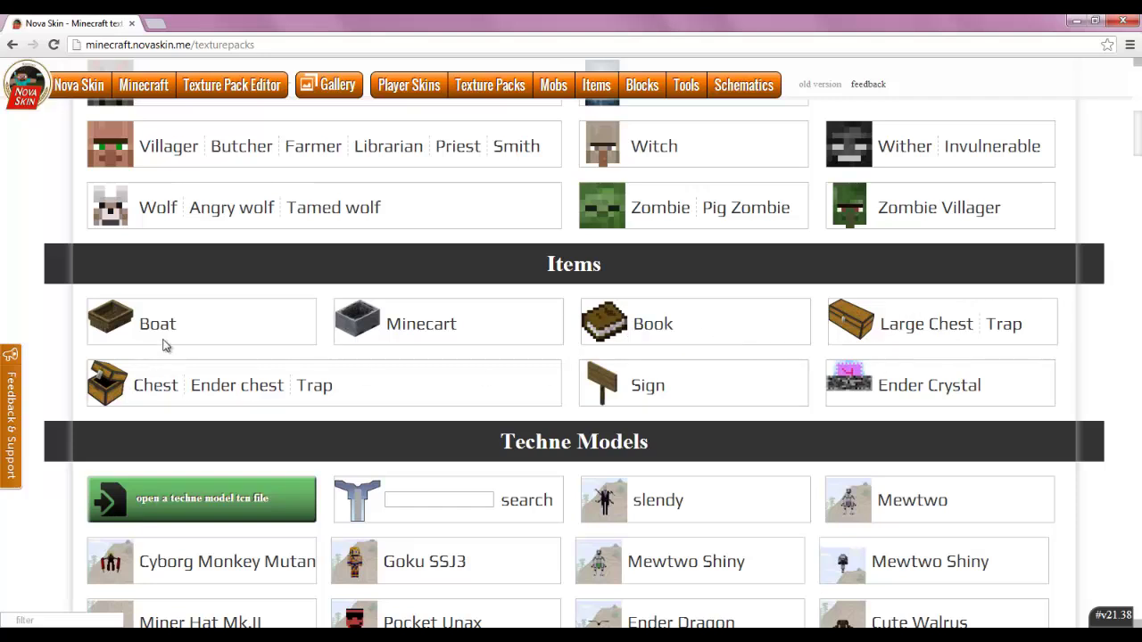
click(159, 384)
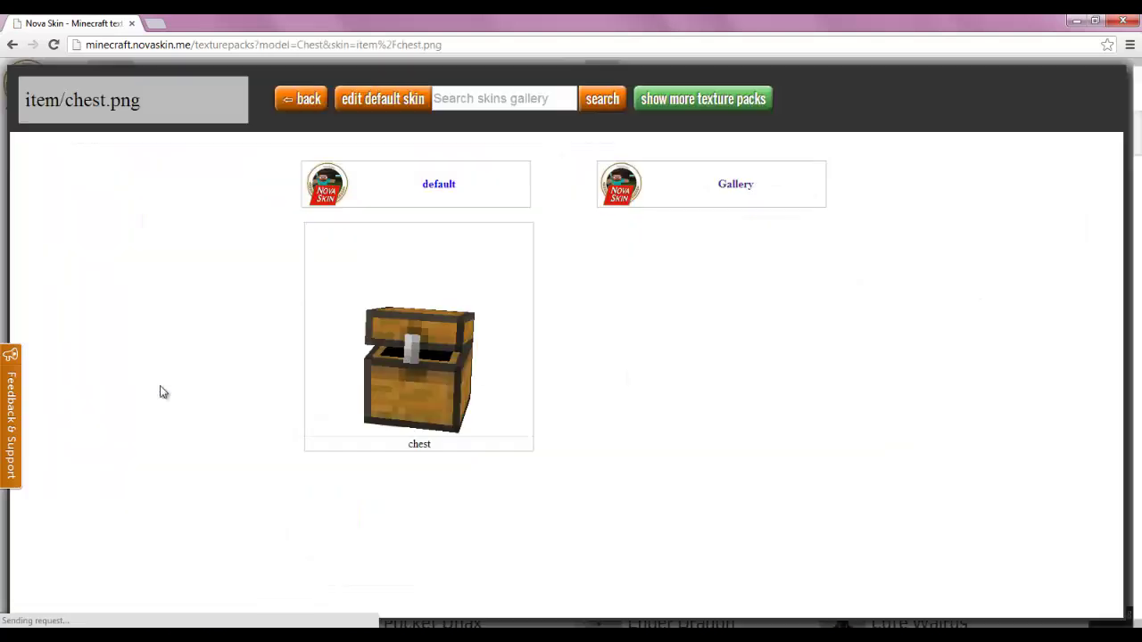
click(446, 364)
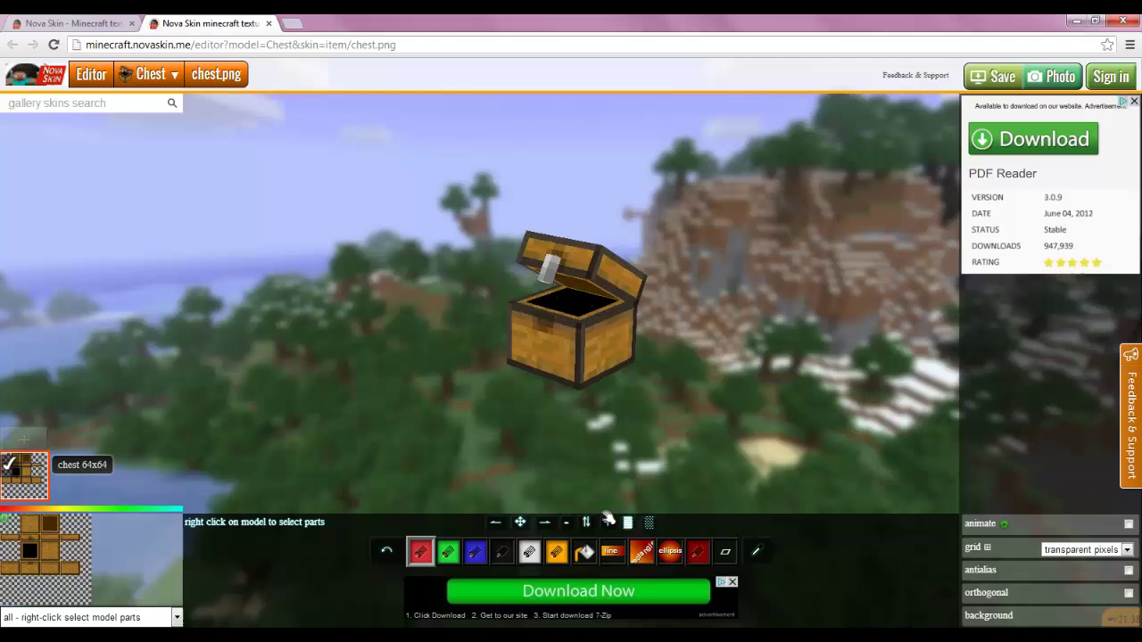
Toggle the chestLid, chestKnob and chestBelow parts off and back on to check each one.
mouse_move(178, 623)
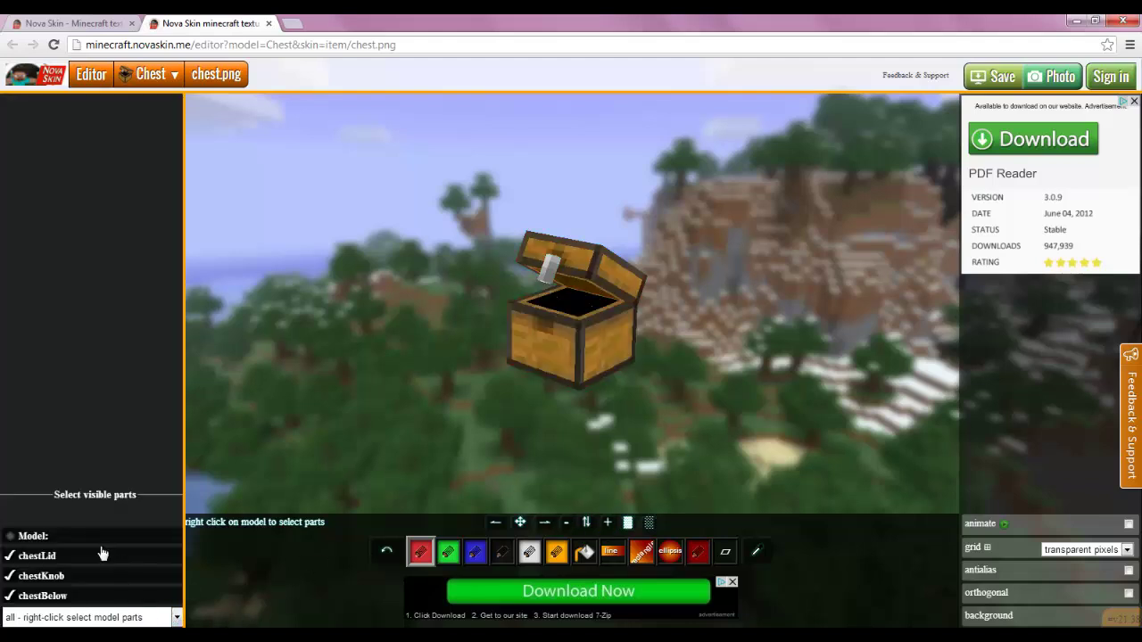
click(10, 556)
click(10, 556)
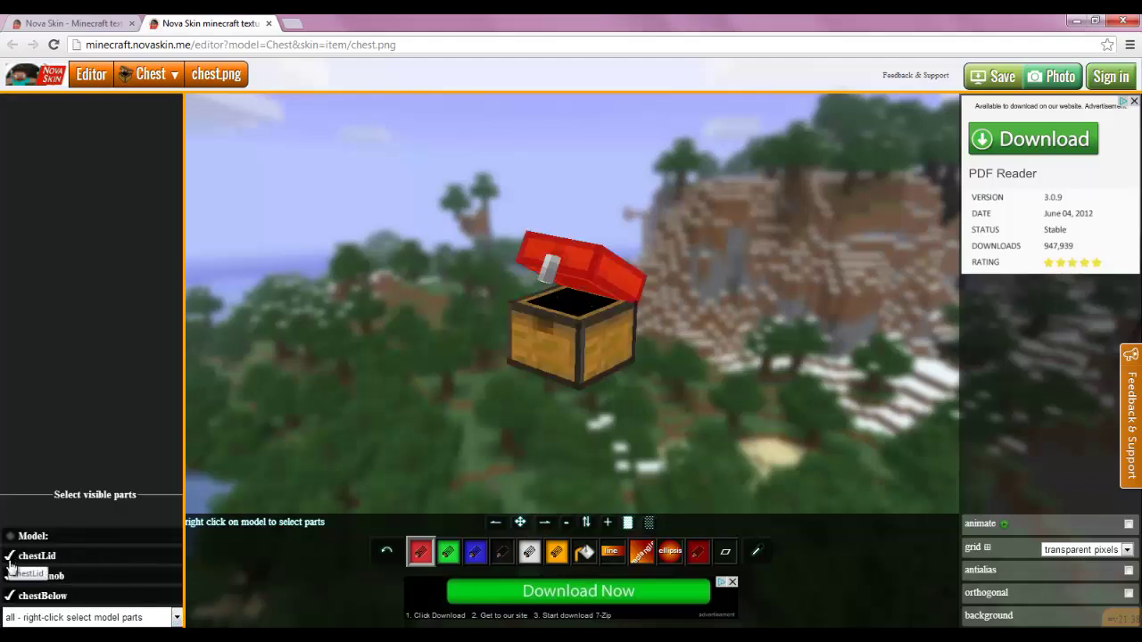
click(10, 576)
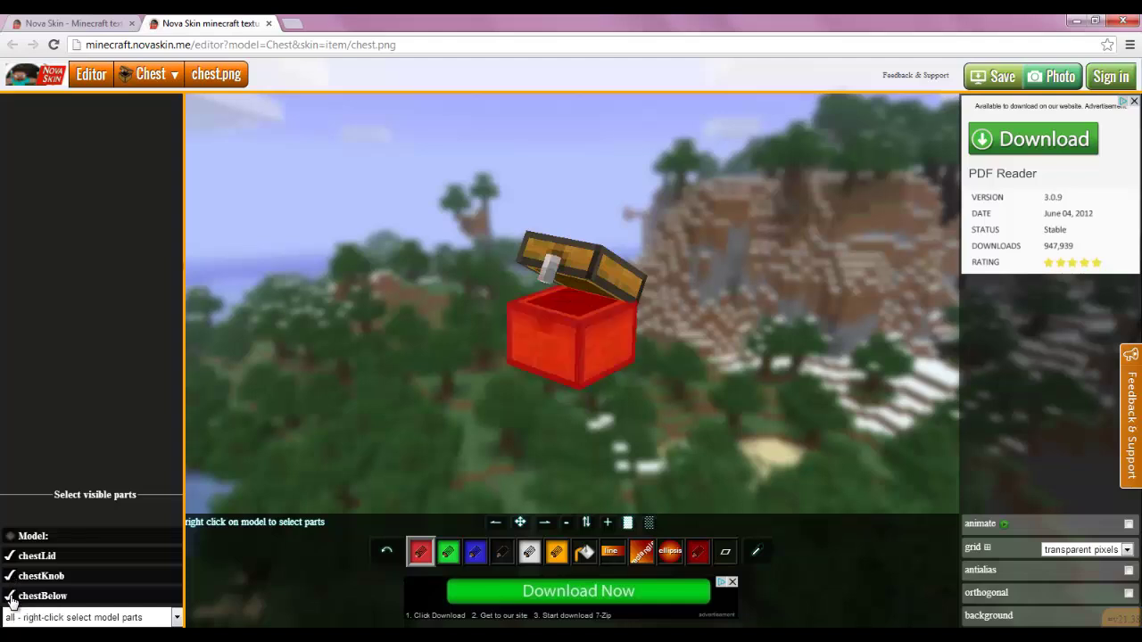
click(10, 596)
click(10, 596)
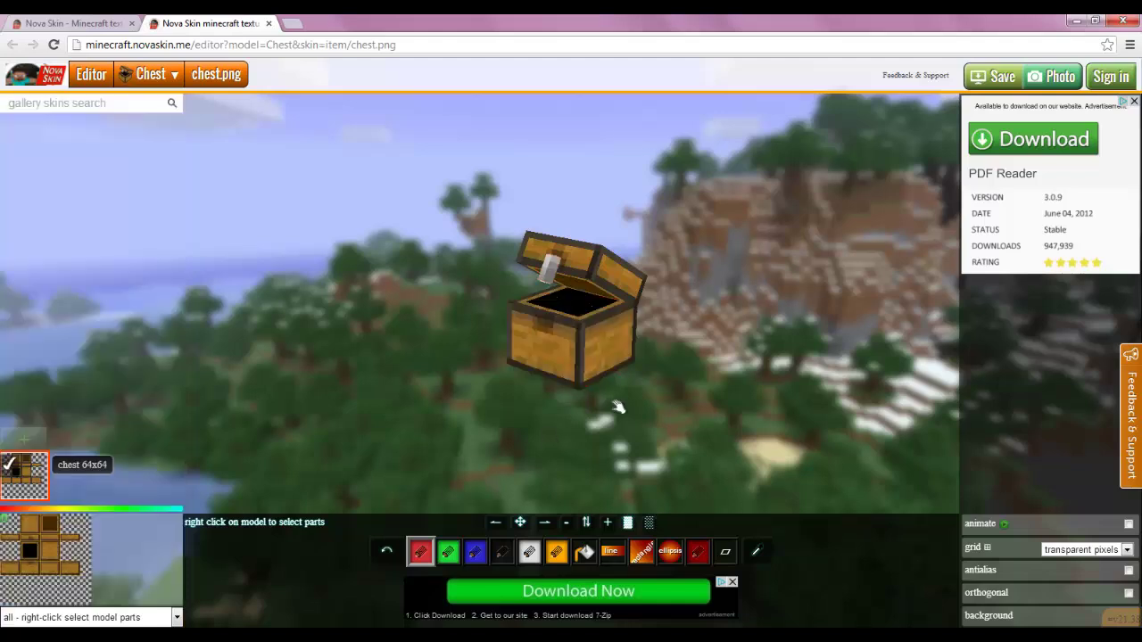
Tilt the chest, zoom in twice, and orbit it to face the front.
drag(701, 375, 702, 434)
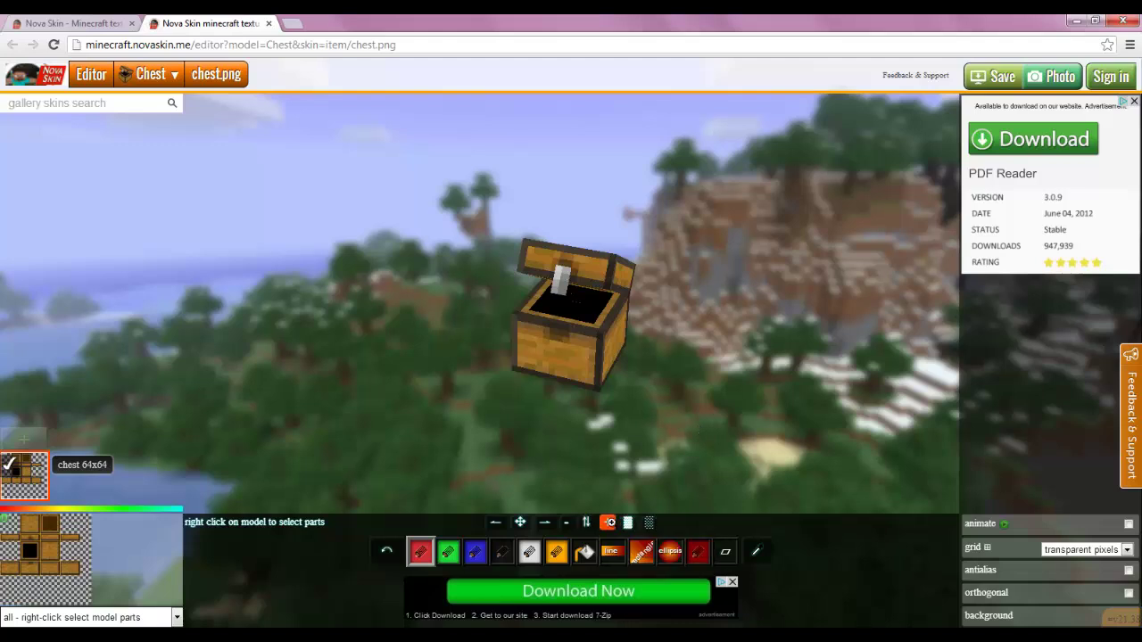
click(607, 521)
click(607, 522)
drag(862, 303, 843, 336)
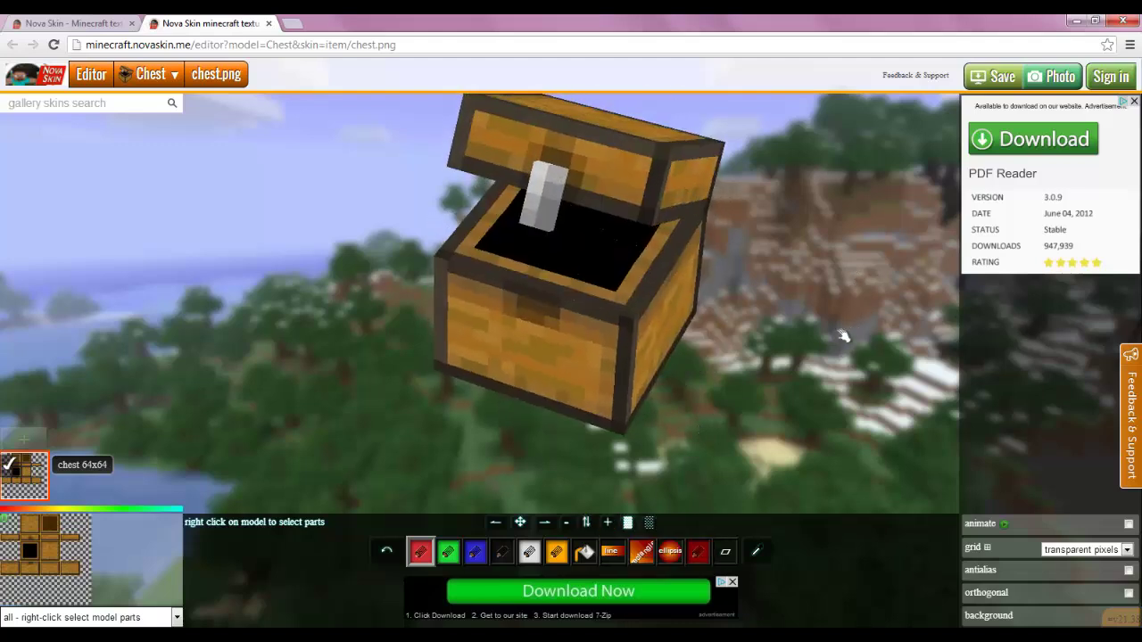
drag(689, 432, 772, 445)
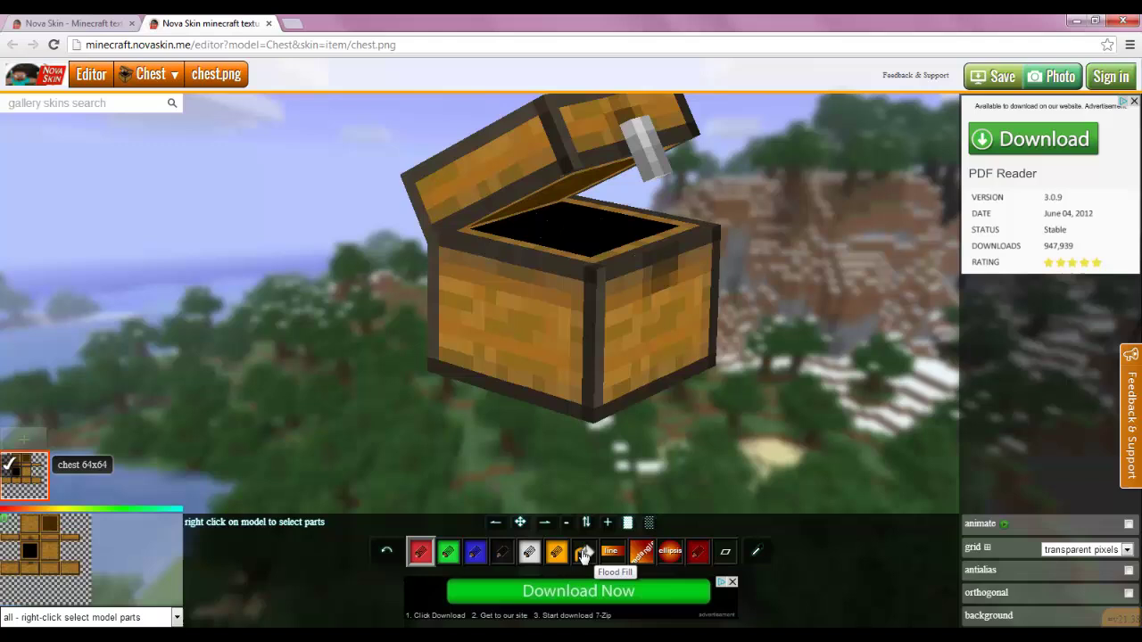
Try orange and grey-green drawing colours with random variation, settling on a transparent colour.
click(555, 553)
click(713, 310)
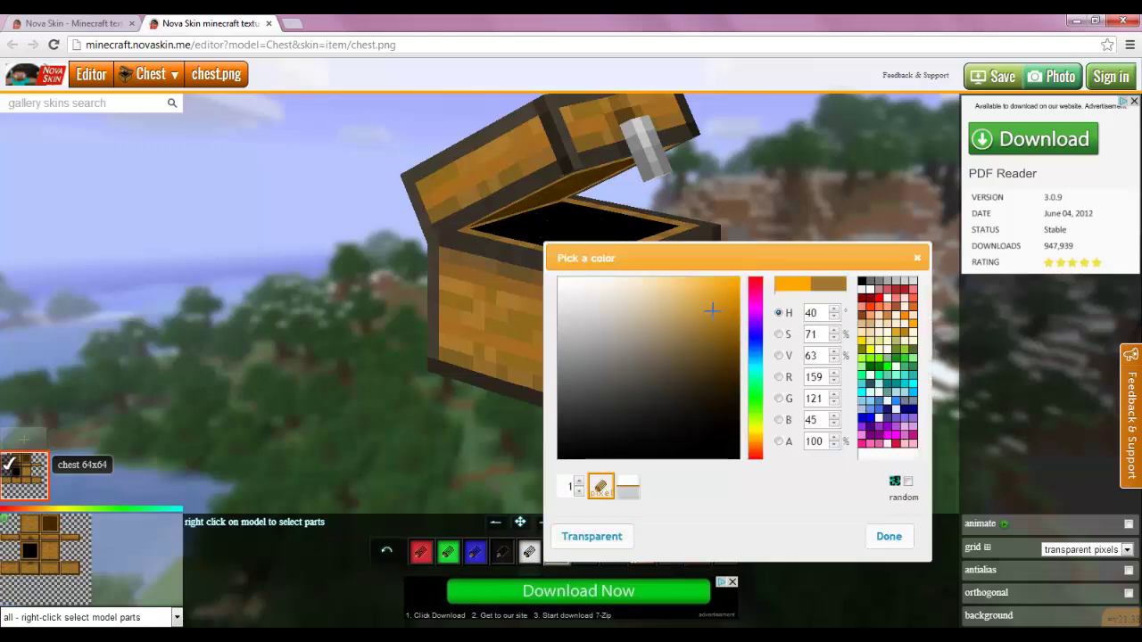
click(908, 482)
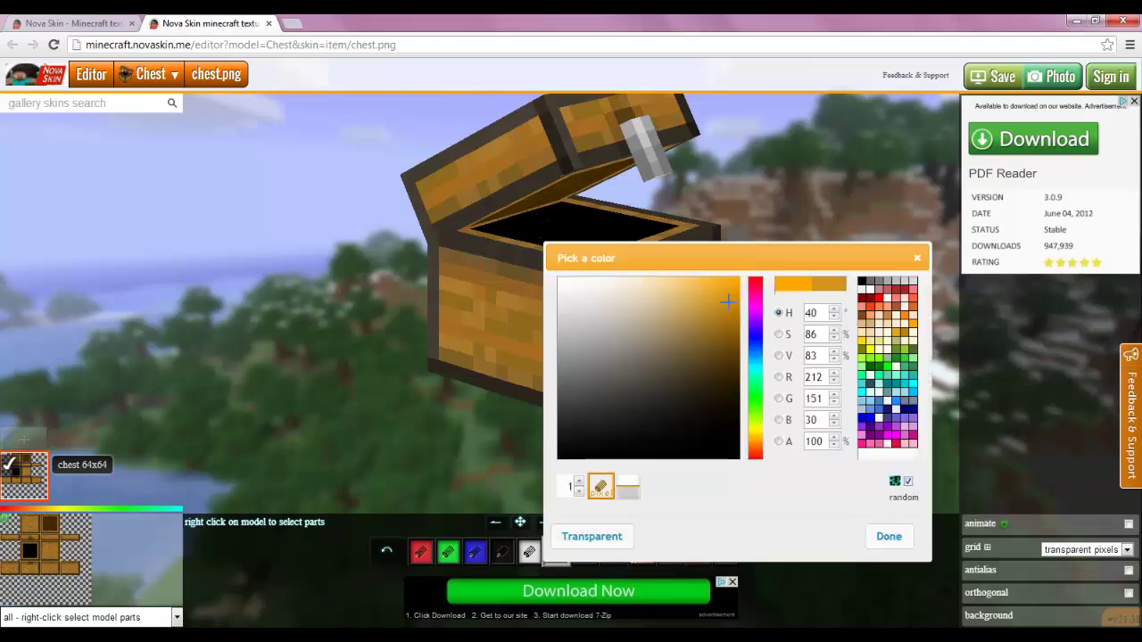
click(887, 368)
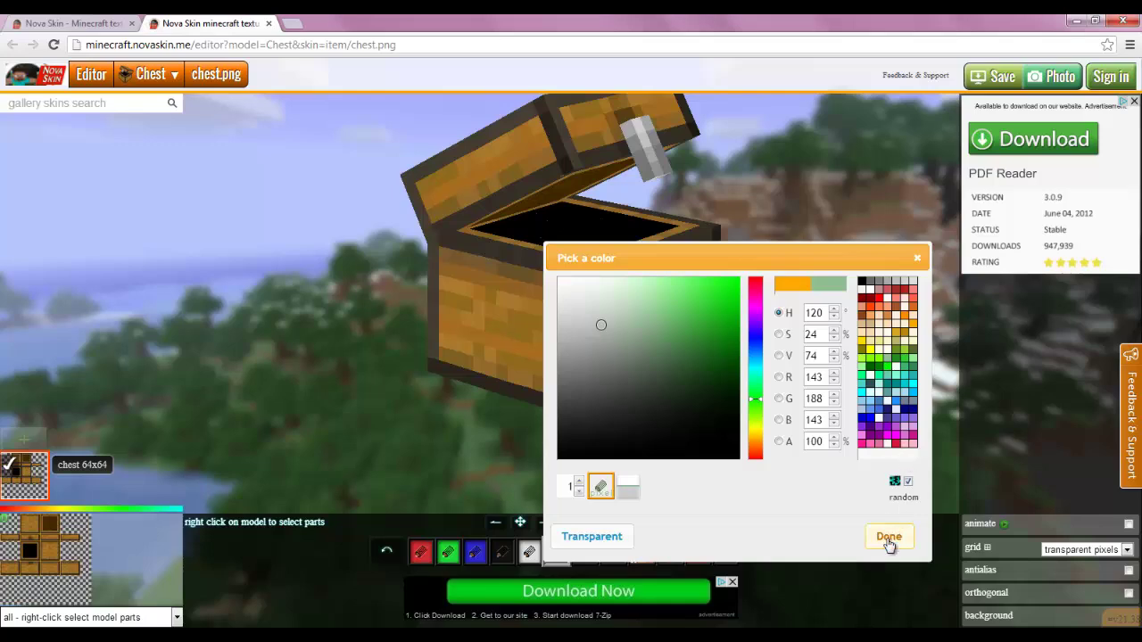
click(589, 537)
click(887, 537)
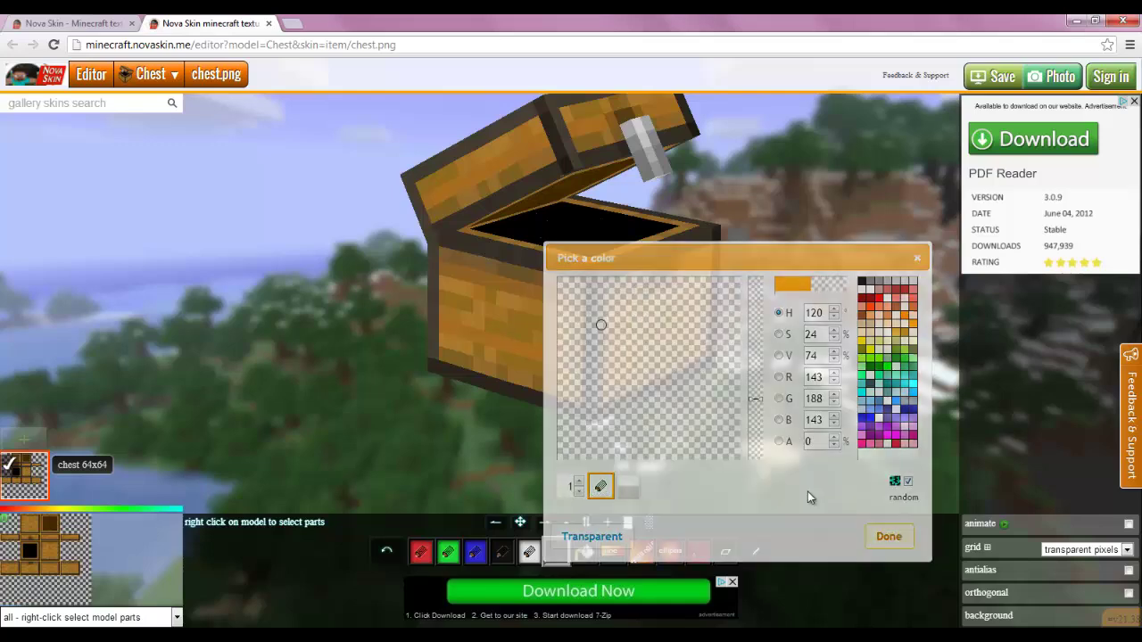
Paint transparent pixel patches onto the chest's front face.
drag(517, 316, 541, 337)
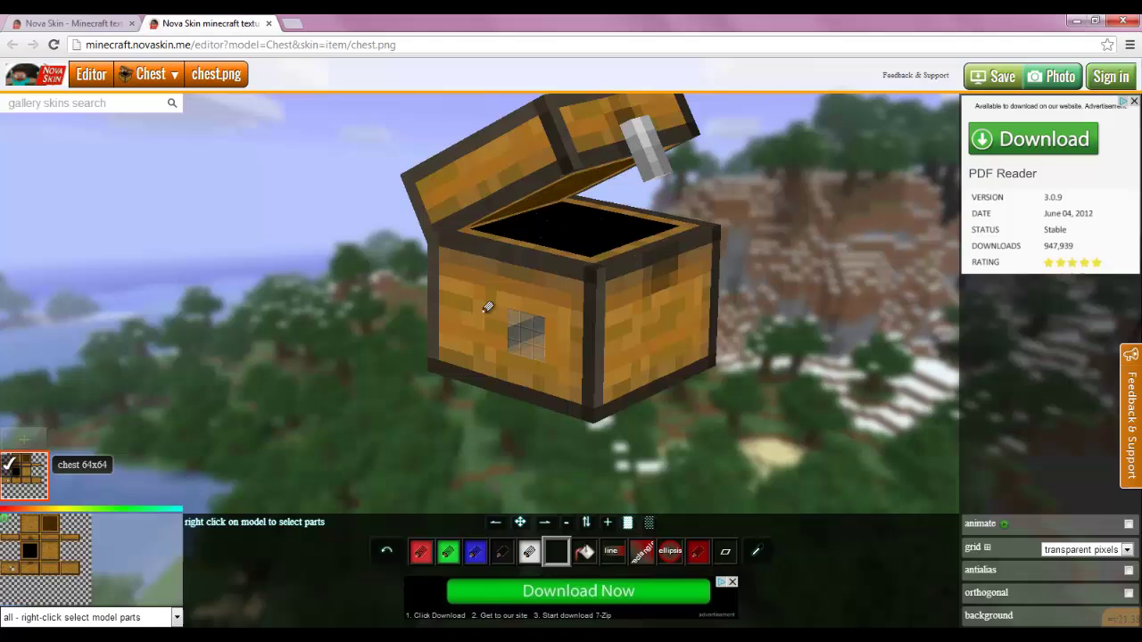
mouse_move(464, 327)
mouse_down()
mouse_move(493, 335)
mouse_move(494, 349)
mouse_up()
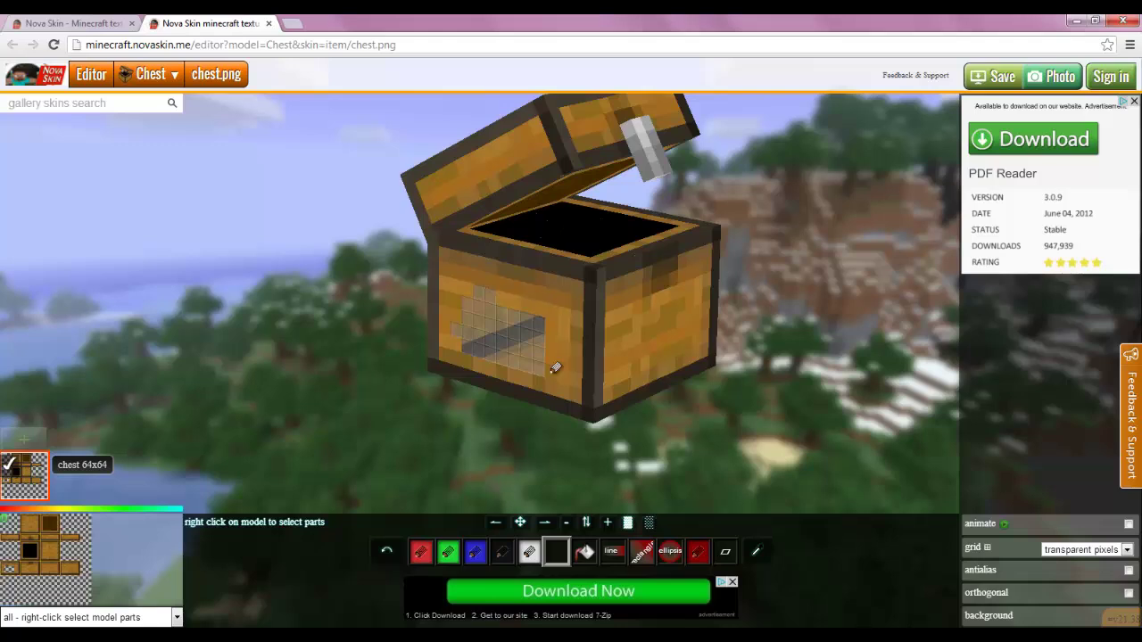
drag(693, 420, 601, 357)
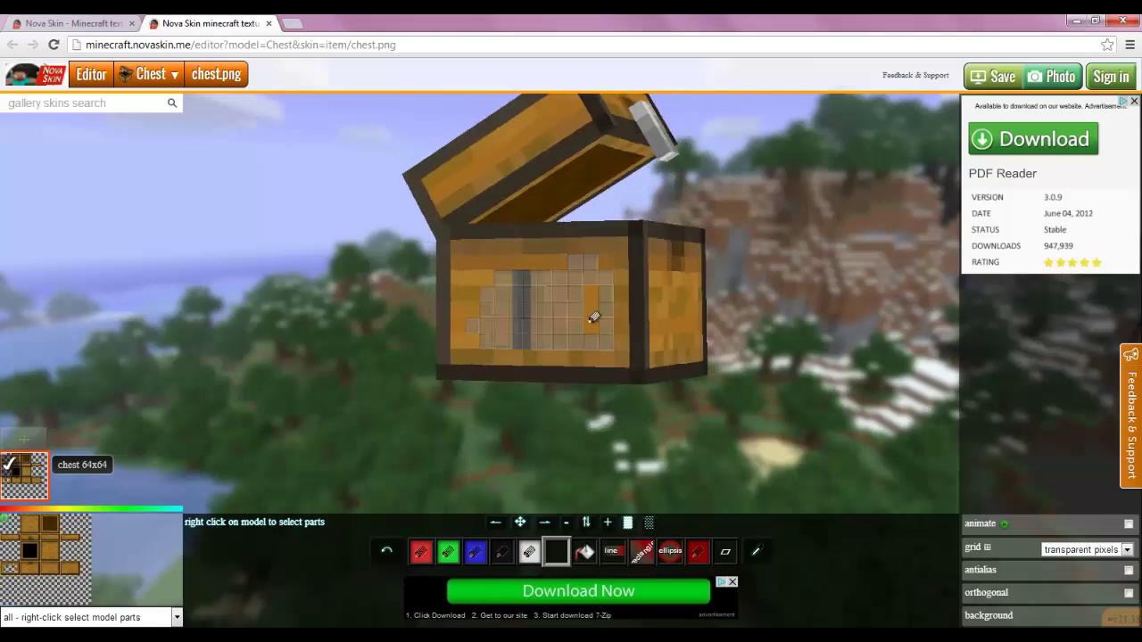
drag(711, 321, 585, 226)
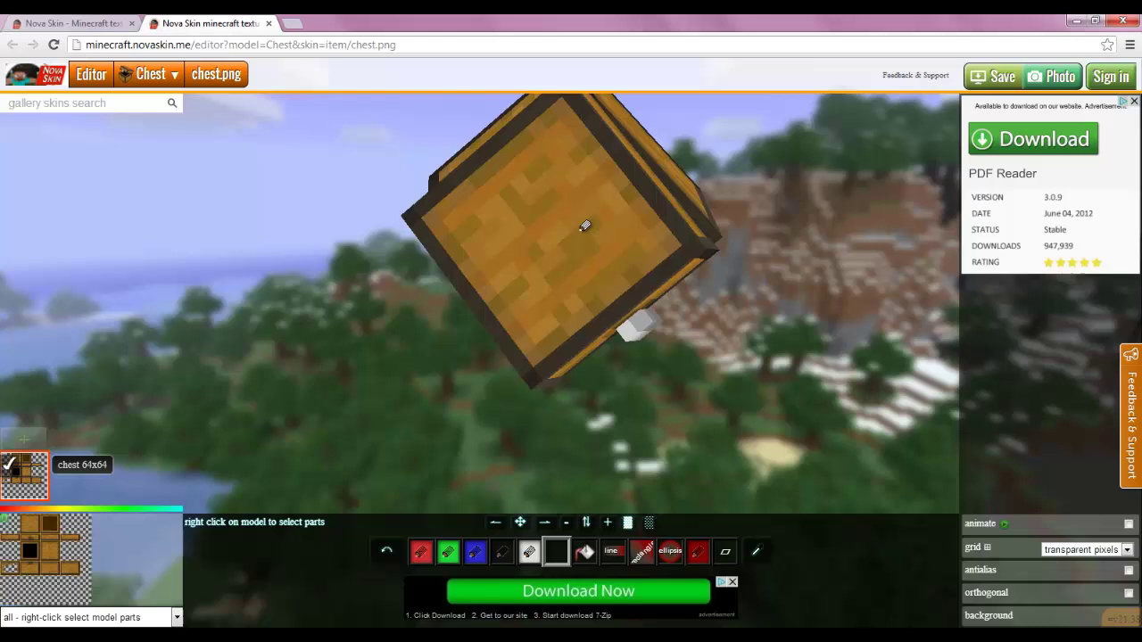
mouse_move(515, 207)
mouse_down()
mouse_move(675, 237)
mouse_move(554, 226)
mouse_move(609, 198)
mouse_up()
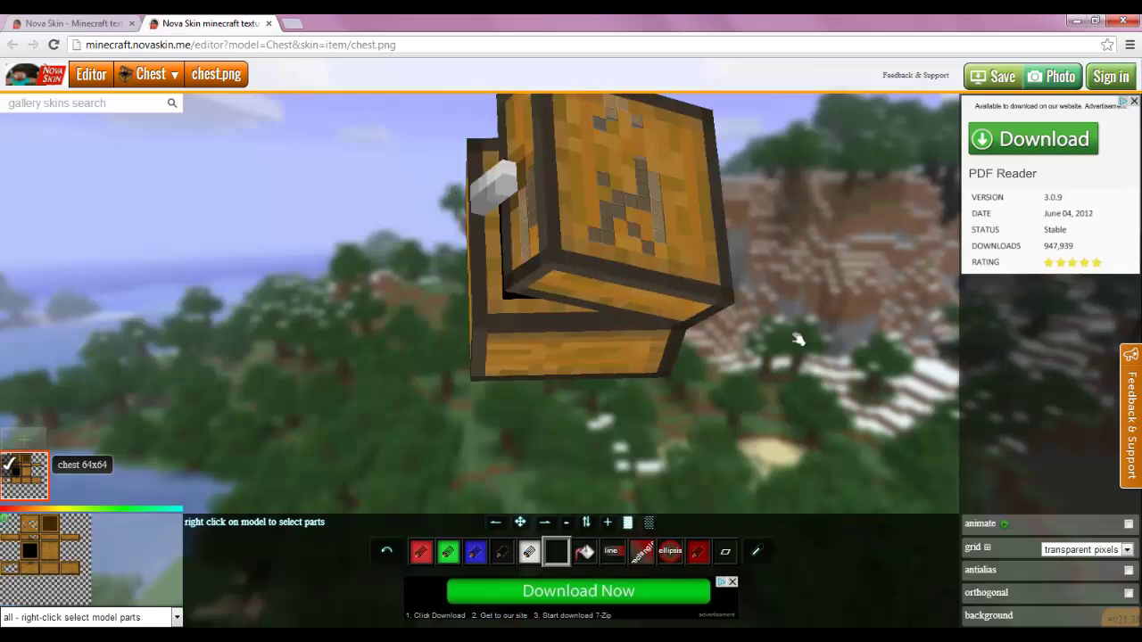
Paint dark grey pixels on the chest front, then inspect the open lid from above.
drag(794, 331, 765, 222)
mouse_move(496, 246)
mouse_down()
mouse_move(543, 242)
mouse_move(580, 209)
mouse_up()
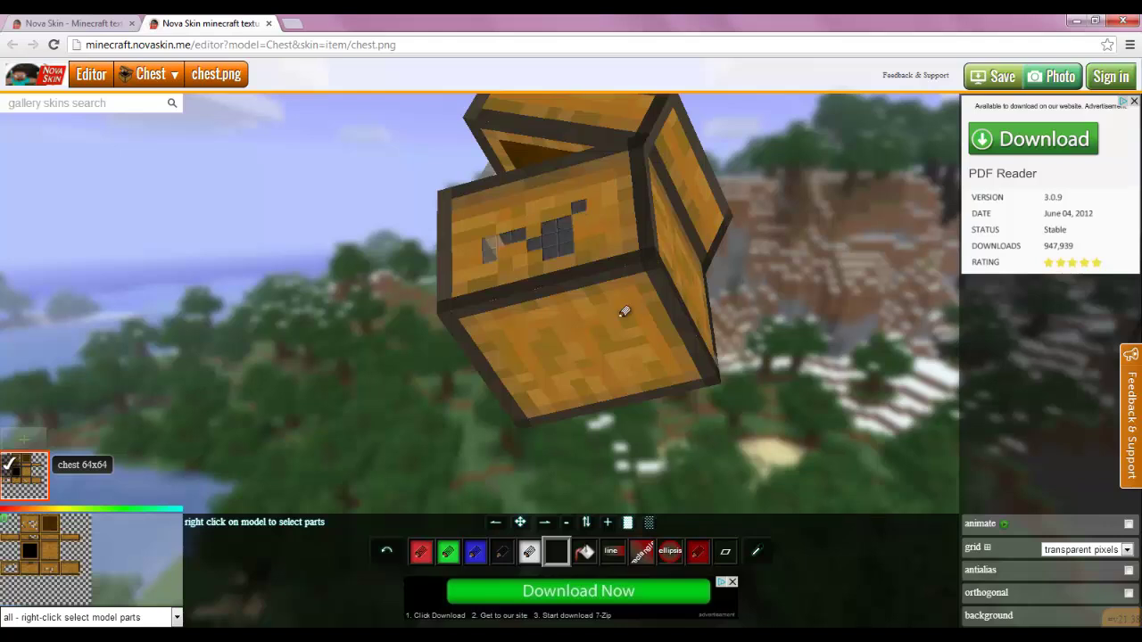
drag(550, 328, 621, 343)
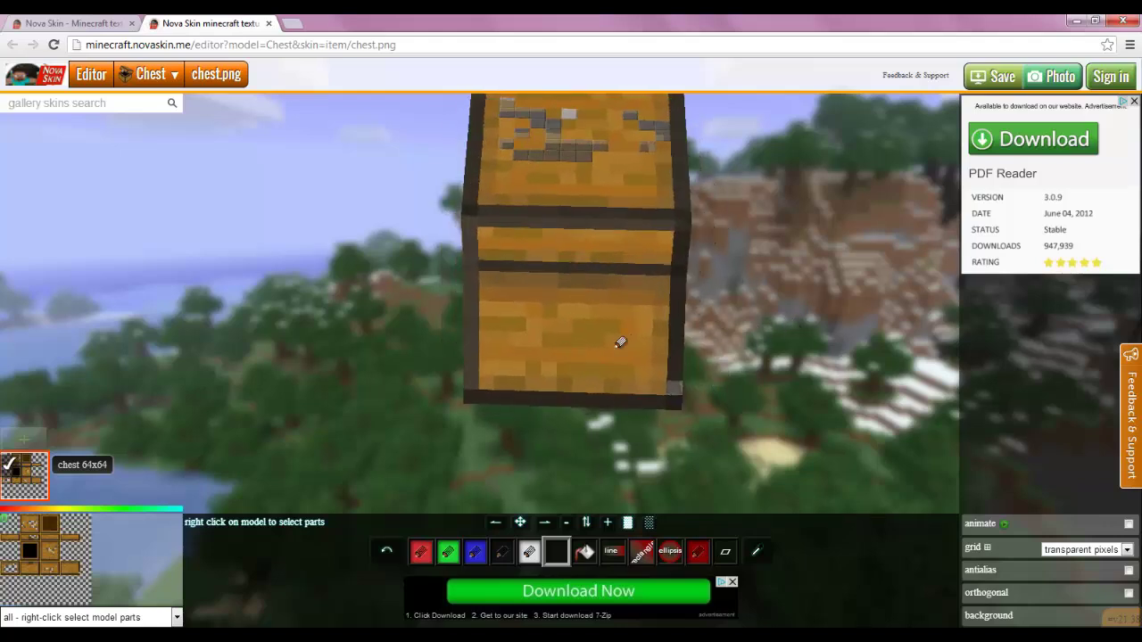
drag(806, 336, 592, 338)
drag(680, 353, 815, 383)
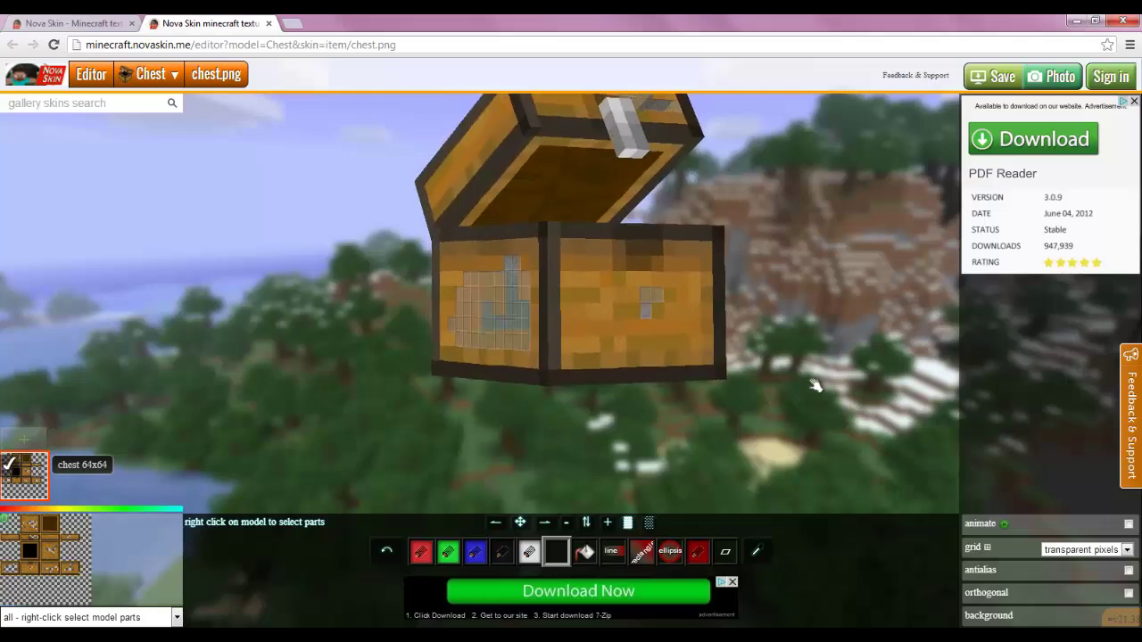
Set the paint colour to near-white and brush it across the chest's front-right face.
click(490, 553)
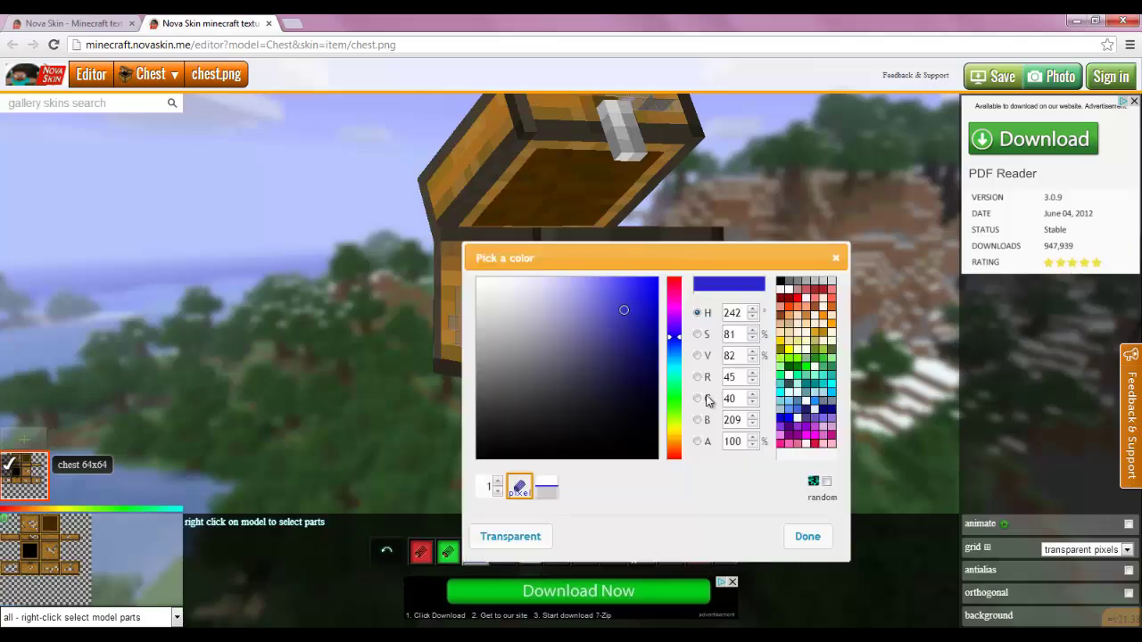
click(826, 461)
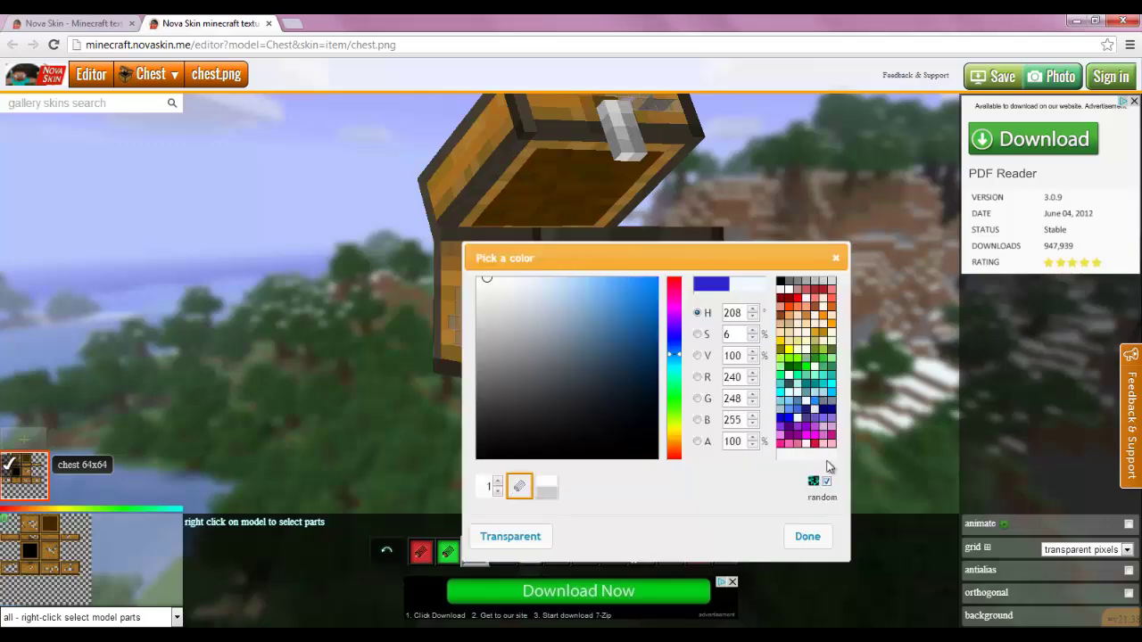
click(807, 536)
mouse_move(604, 269)
mouse_down()
mouse_move(603, 317)
mouse_move(565, 336)
mouse_move(588, 379)
mouse_move(616, 357)
mouse_move(633, 375)
mouse_move(569, 372)
mouse_move(571, 268)
mouse_move(575, 300)
mouse_move(591, 236)
mouse_move(580, 274)
mouse_move(543, 267)
mouse_move(555, 364)
mouse_move(672, 374)
mouse_move(713, 365)
mouse_move(708, 323)
mouse_move(704, 361)
mouse_up()
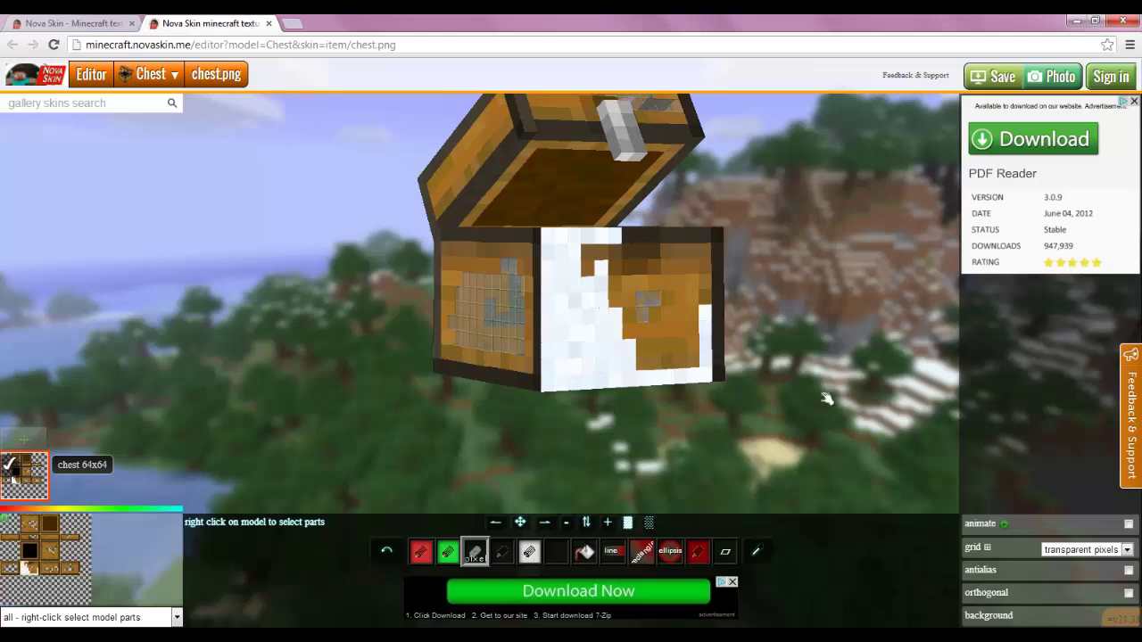
Draw a red ellipse ring on the isolated lid and a pink oval on the white front.
drag(827, 399, 779, 464)
click(670, 550)
drag(754, 403, 768, 406)
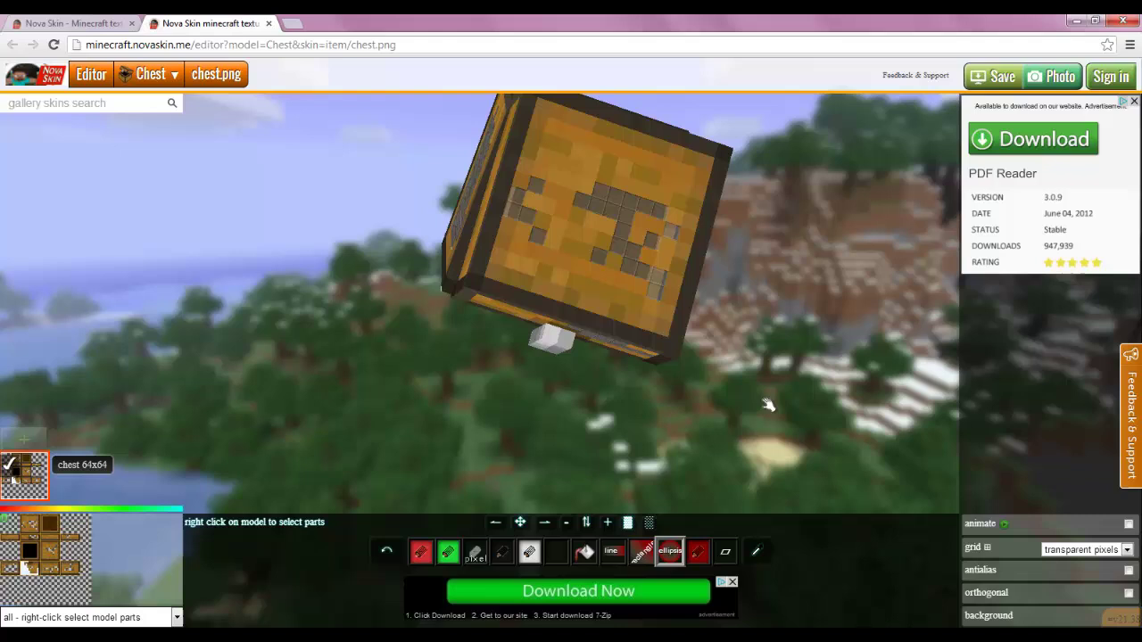
right_click(569, 150)
mouse_move(560, 134)
mouse_down()
mouse_move(646, 288)
mouse_move(664, 297)
mouse_up()
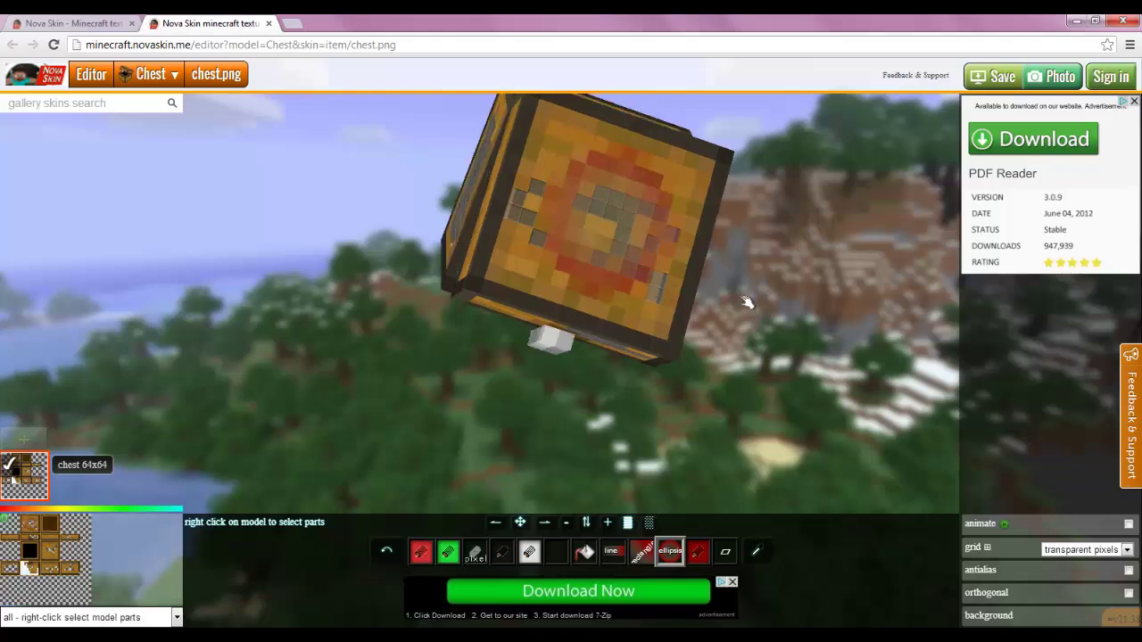
drag(747, 303, 754, 241)
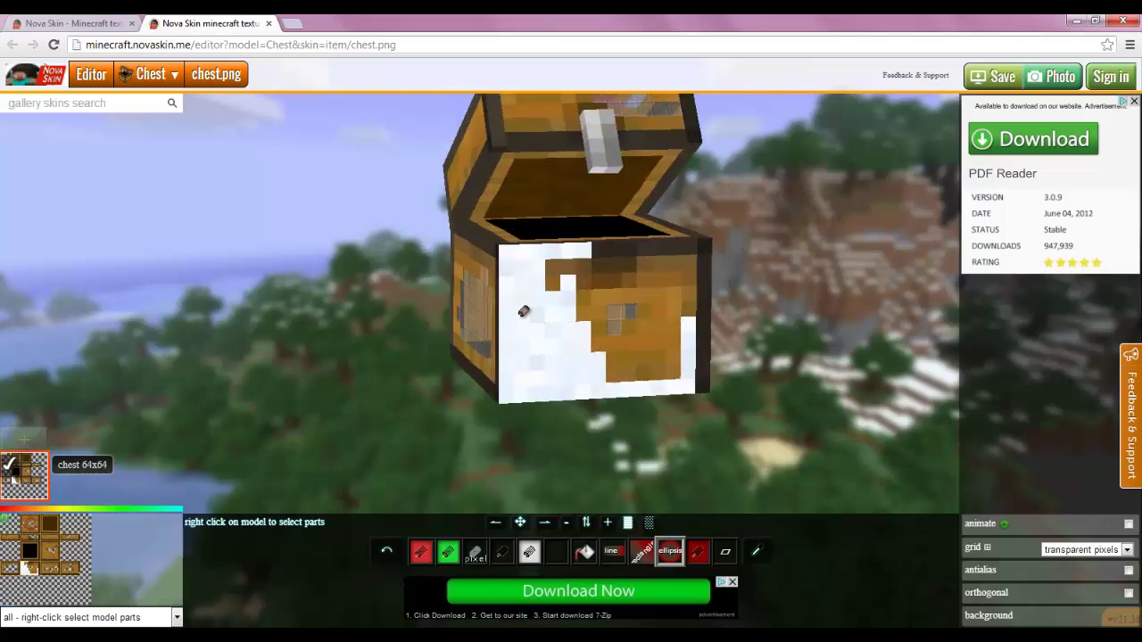
drag(524, 311, 599, 376)
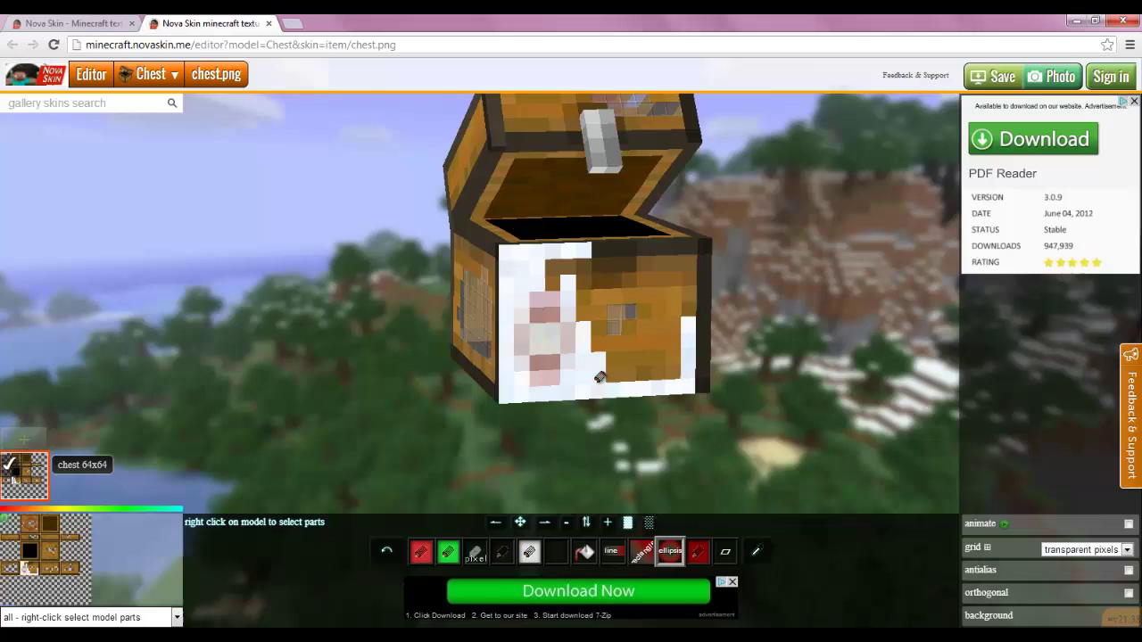
Paint a red rectangle gradient across the isolated base's side, then tumble to the underside.
mouse_move(839, 457)
mouse_down()
mouse_move(861, 416)
mouse_move(833, 377)
mouse_move(795, 423)
mouse_move(794, 450)
mouse_move(862, 443)
mouse_move(834, 421)
mouse_up()
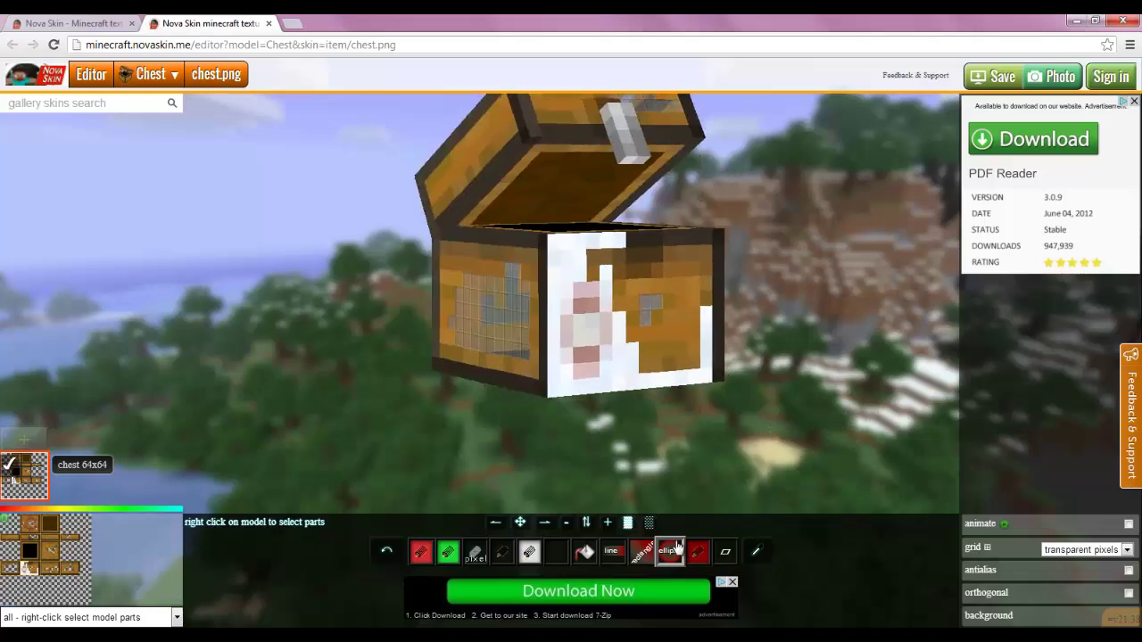
click(641, 551)
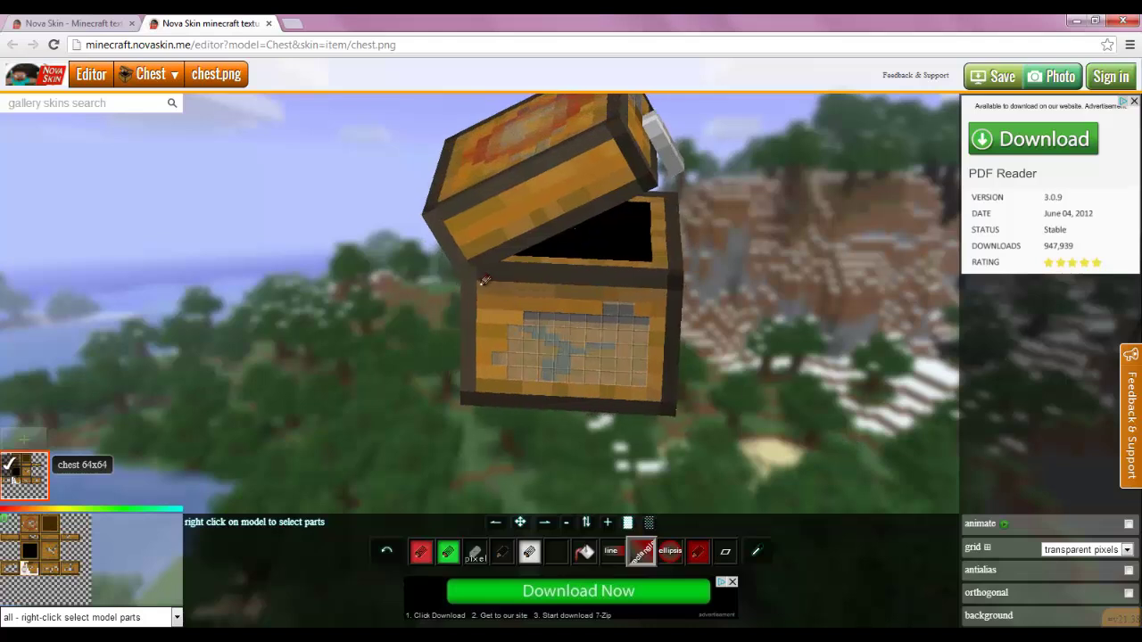
right_click(484, 280)
mouse_move(491, 348)
mouse_down()
mouse_move(580, 339)
mouse_move(806, 459)
mouse_move(841, 408)
mouse_up()
right_click(664, 393)
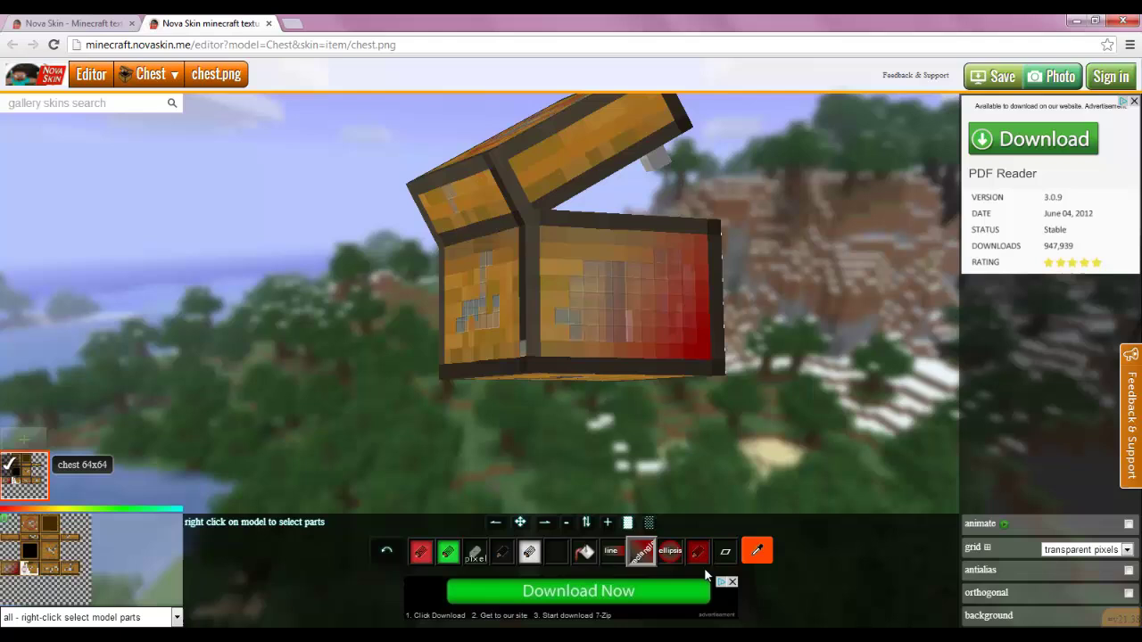
click(611, 550)
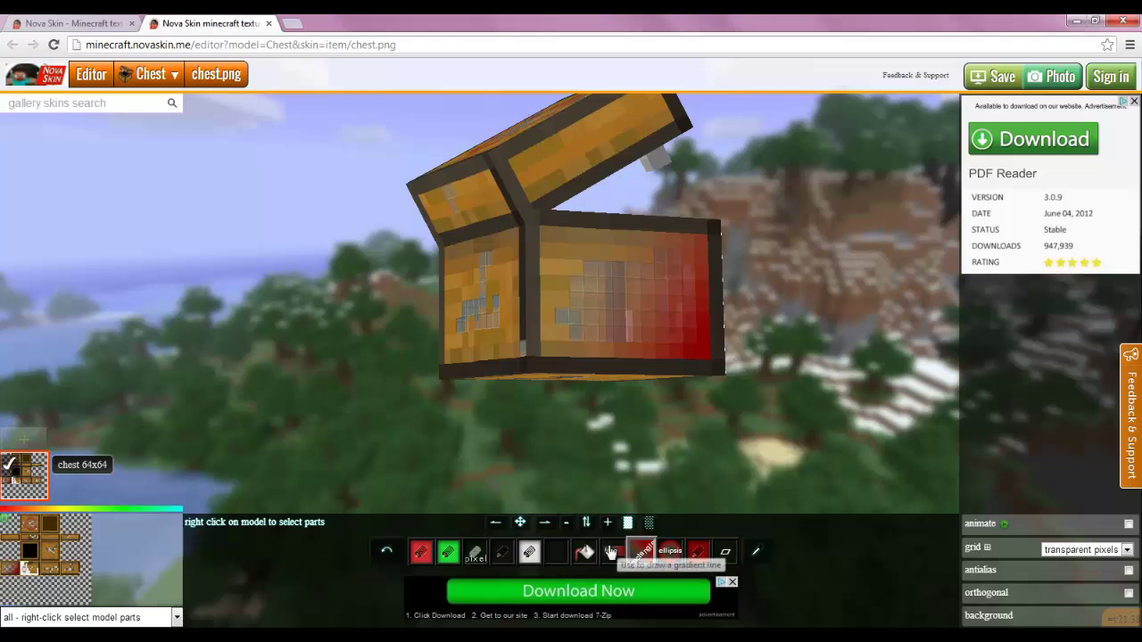
right_click(520, 155)
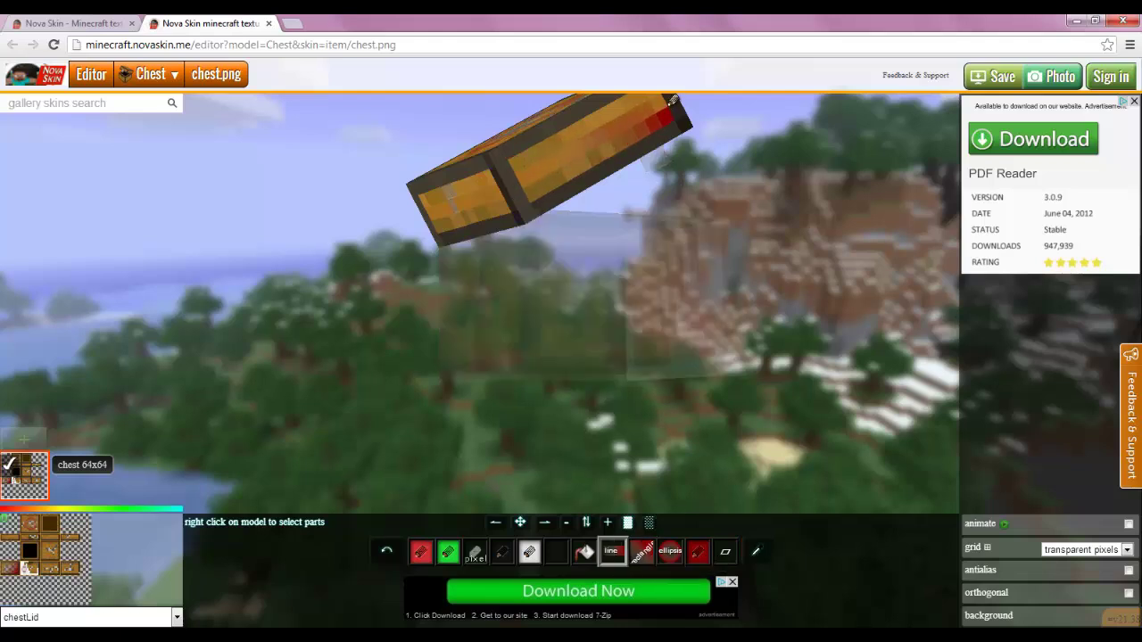
right_click(707, 195)
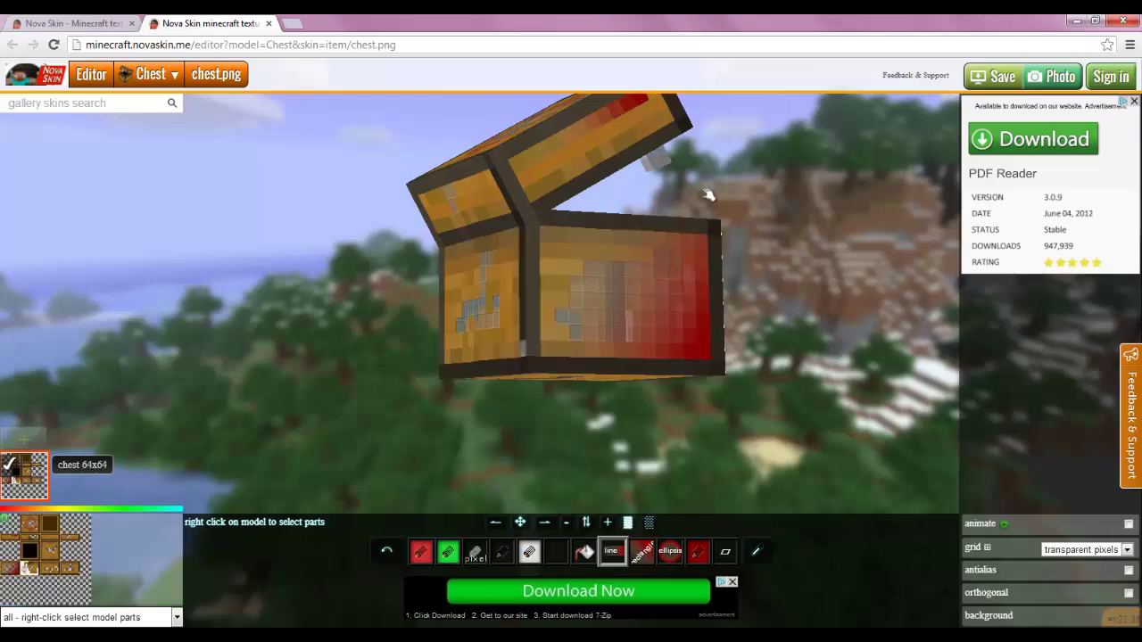
drag(707, 194, 669, 348)
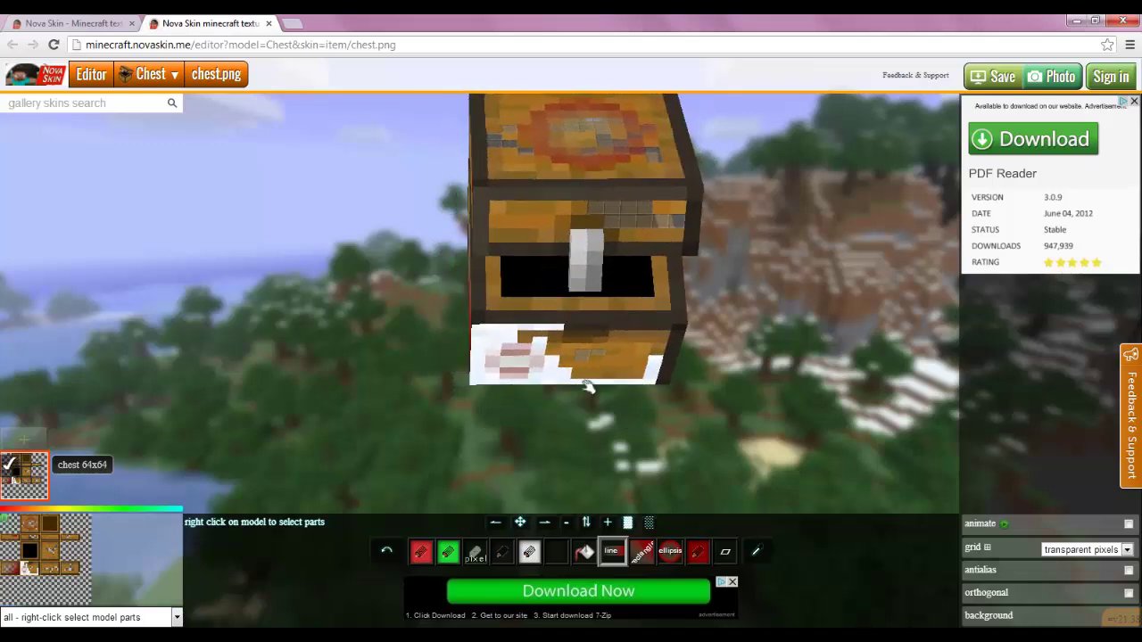
Hide chestLid and paint a red vertical streak inside the isolated chest base.
mouse_move(147, 614)
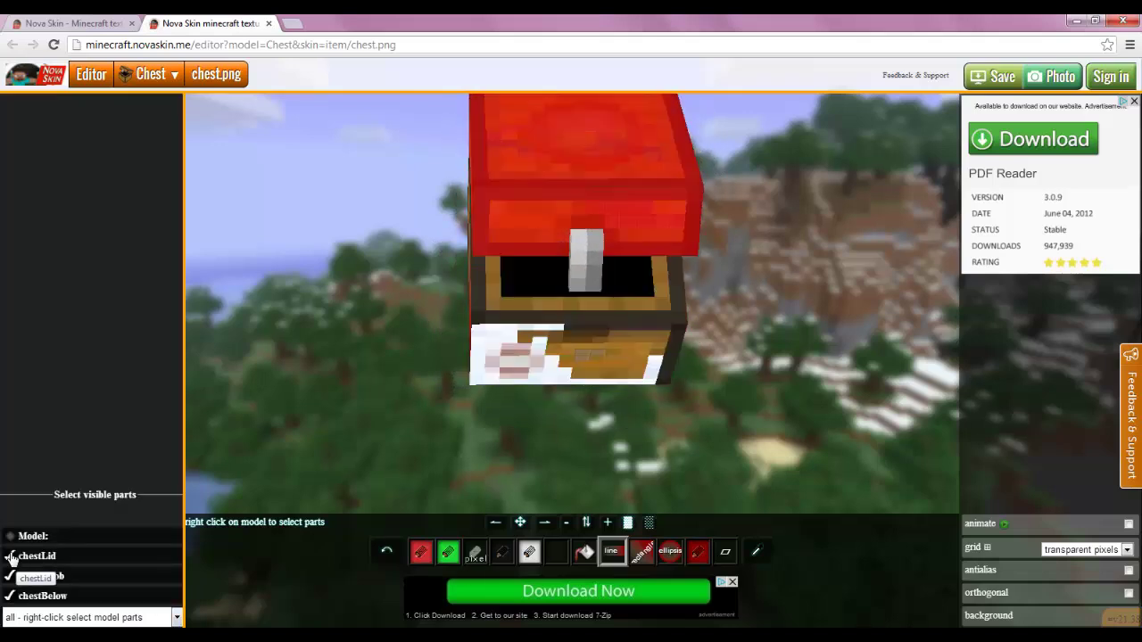
click(9, 556)
right_click(536, 195)
drag(535, 194, 533, 279)
right_click(532, 279)
drag(726, 293, 559, 211)
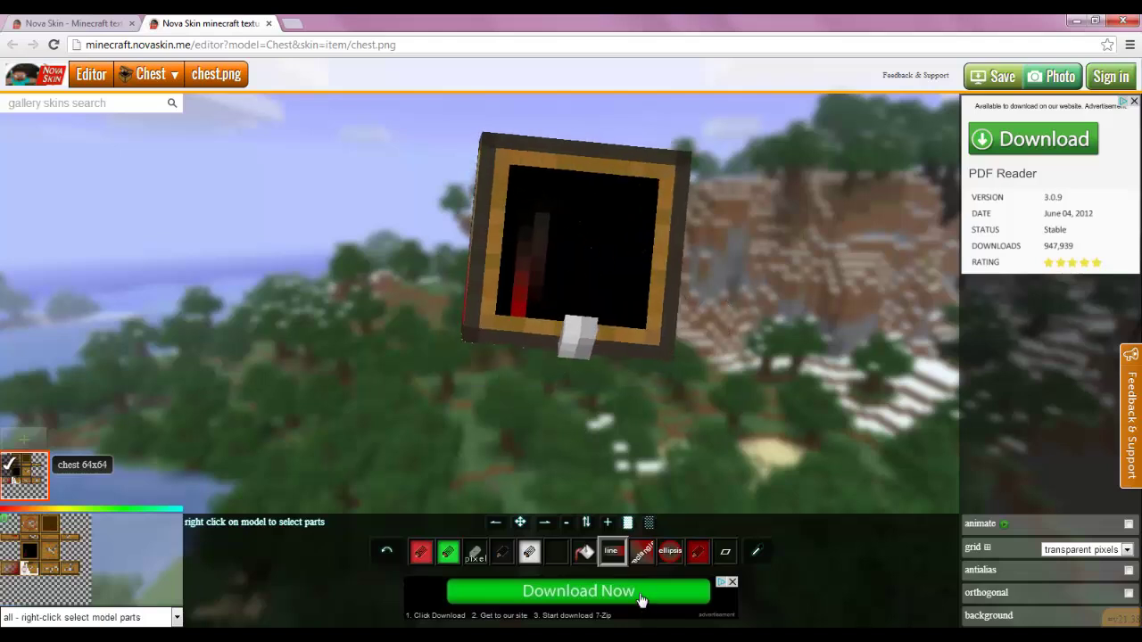
Change the green and teal swatches to a bright orange and a yellower full-value orange.
click(447, 552)
drag(648, 405, 648, 443)
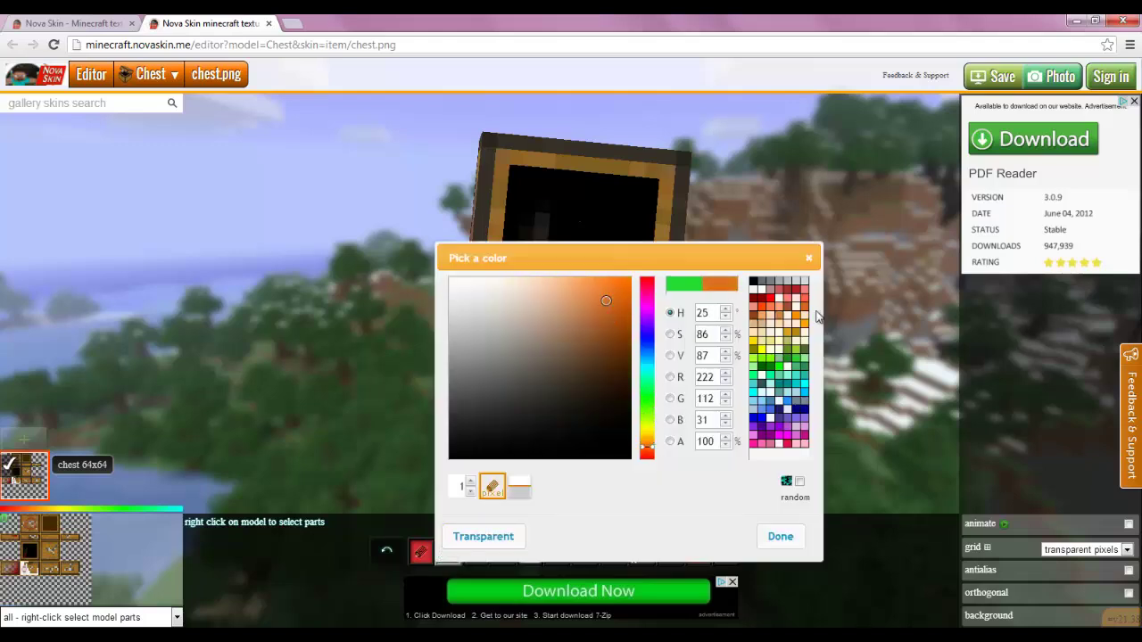
click(798, 325)
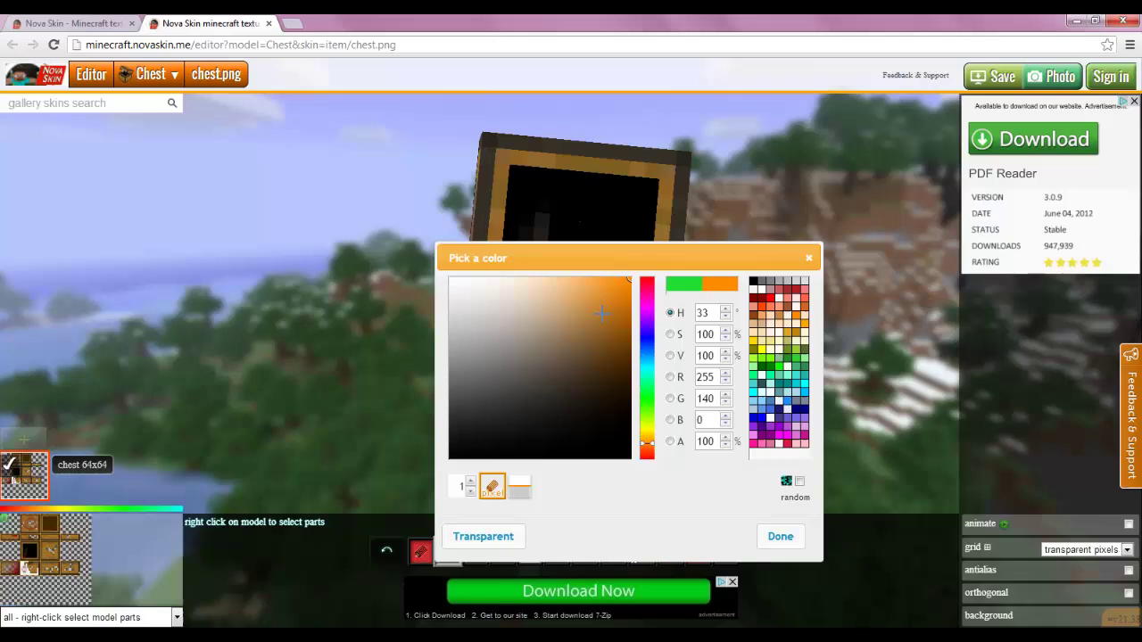
click(780, 537)
click(556, 558)
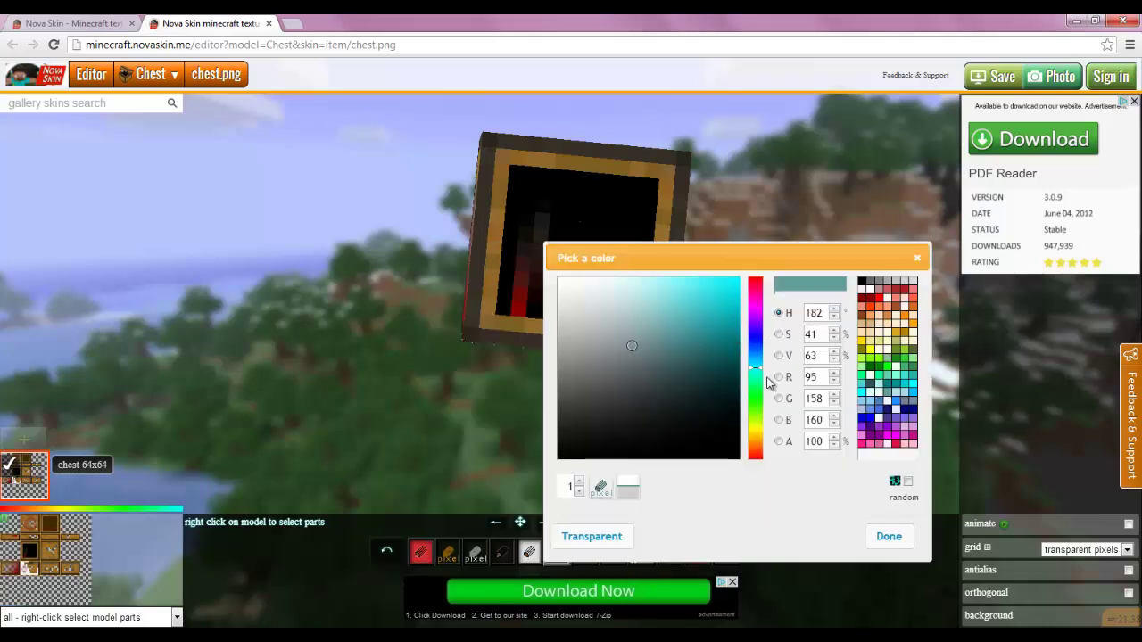
drag(765, 382, 756, 449)
click(724, 289)
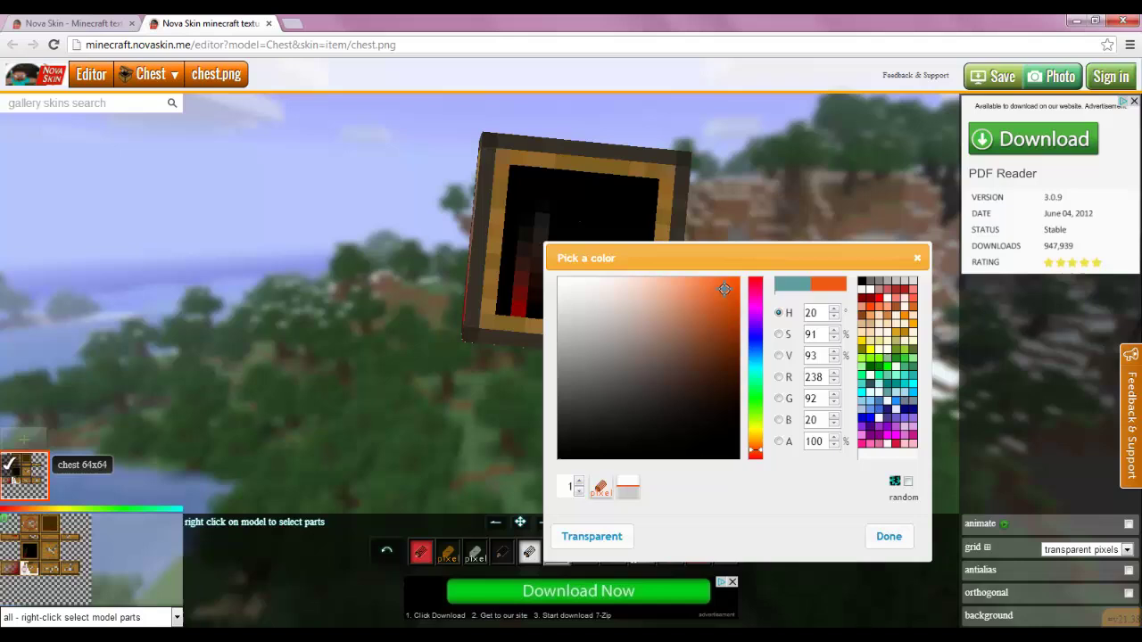
mouse_move(724, 289)
mouse_down()
mouse_move(718, 279)
mouse_move(762, 281)
mouse_up()
drag(756, 451, 756, 440)
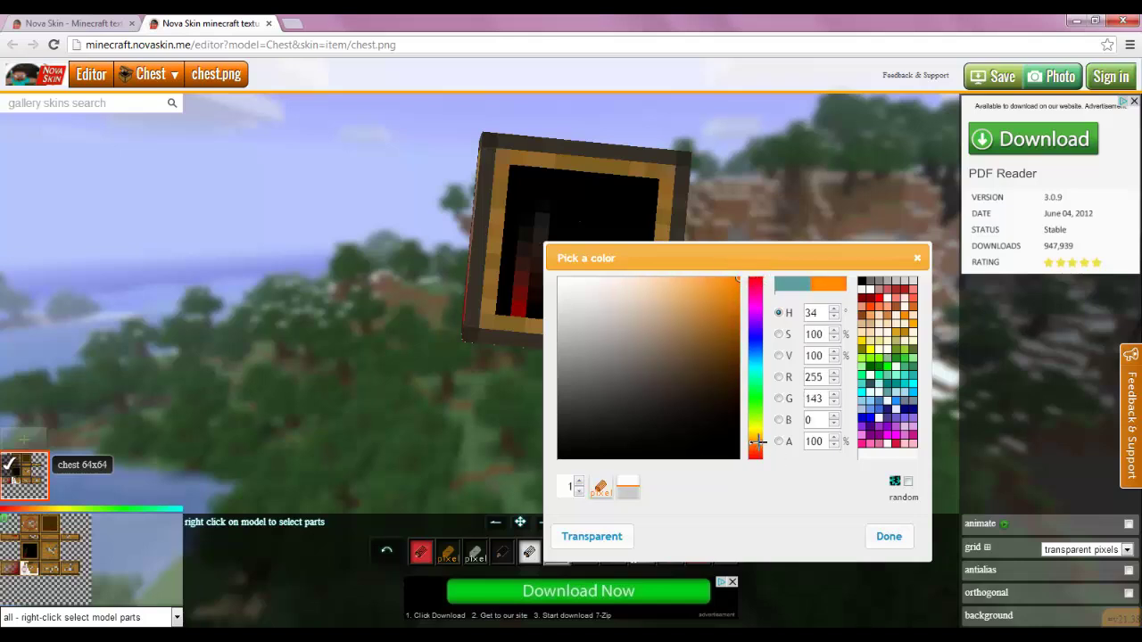
click(896, 534)
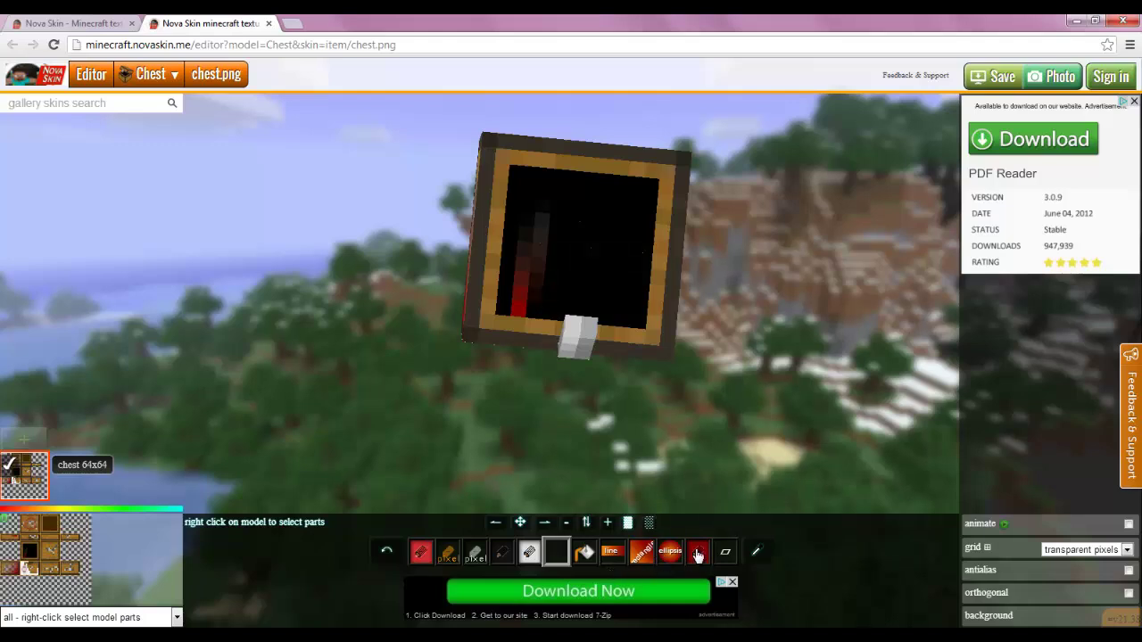
Lighten the dark red swatch into a brighter orange-red.
click(698, 555)
mouse_move(879, 381)
mouse_down()
mouse_move(853, 292)
mouse_move(885, 277)
mouse_up()
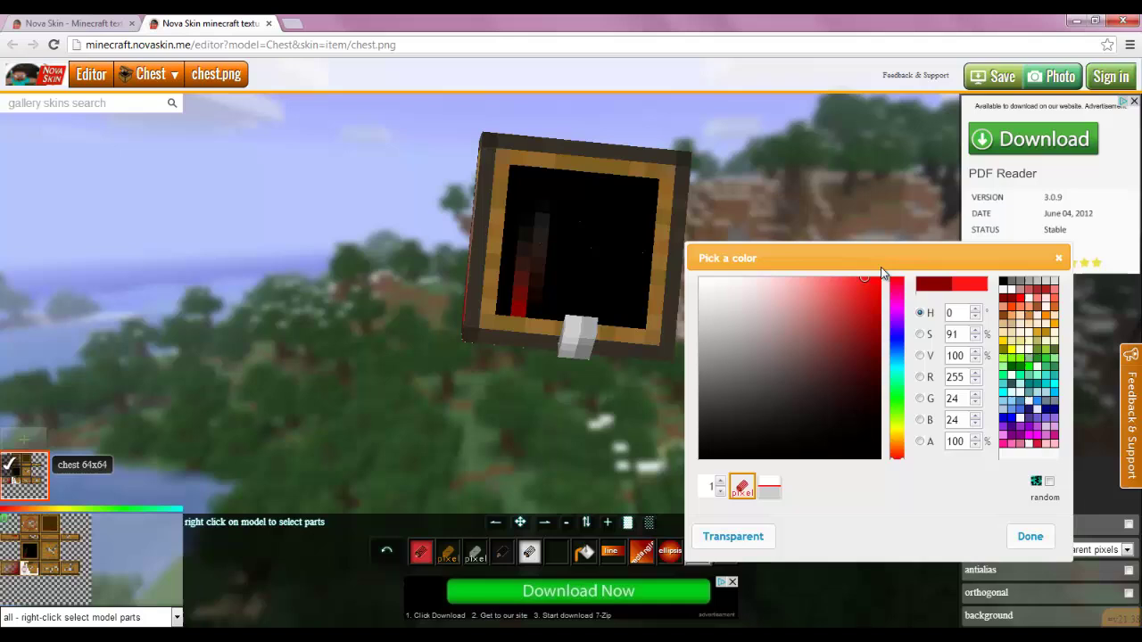
drag(898, 457, 898, 452)
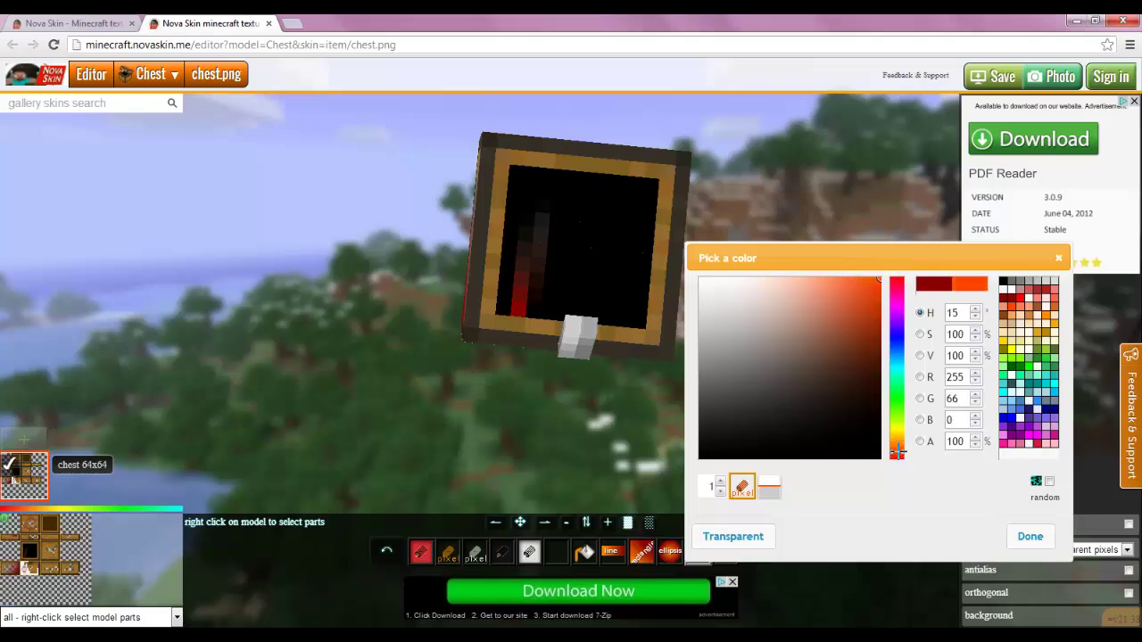
click(1041, 546)
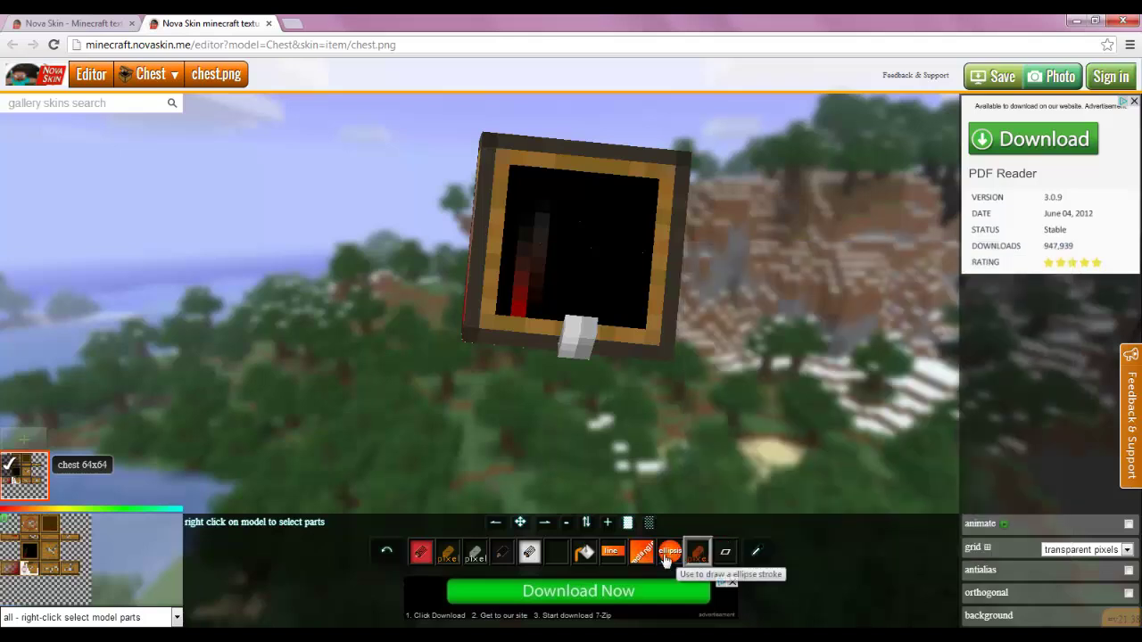
Draw an orange ellipse eye filling the chest's inner face.
mouse_move(727, 406)
mouse_down()
mouse_move(805, 417)
mouse_move(790, 446)
mouse_move(776, 419)
mouse_up()
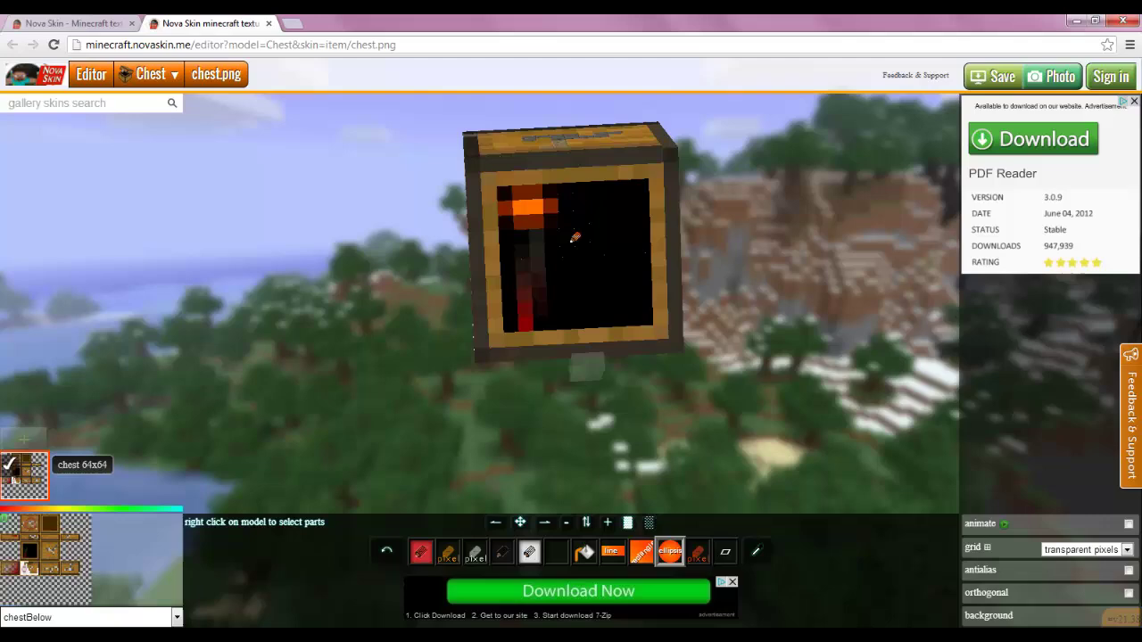
drag(574, 238, 656, 314)
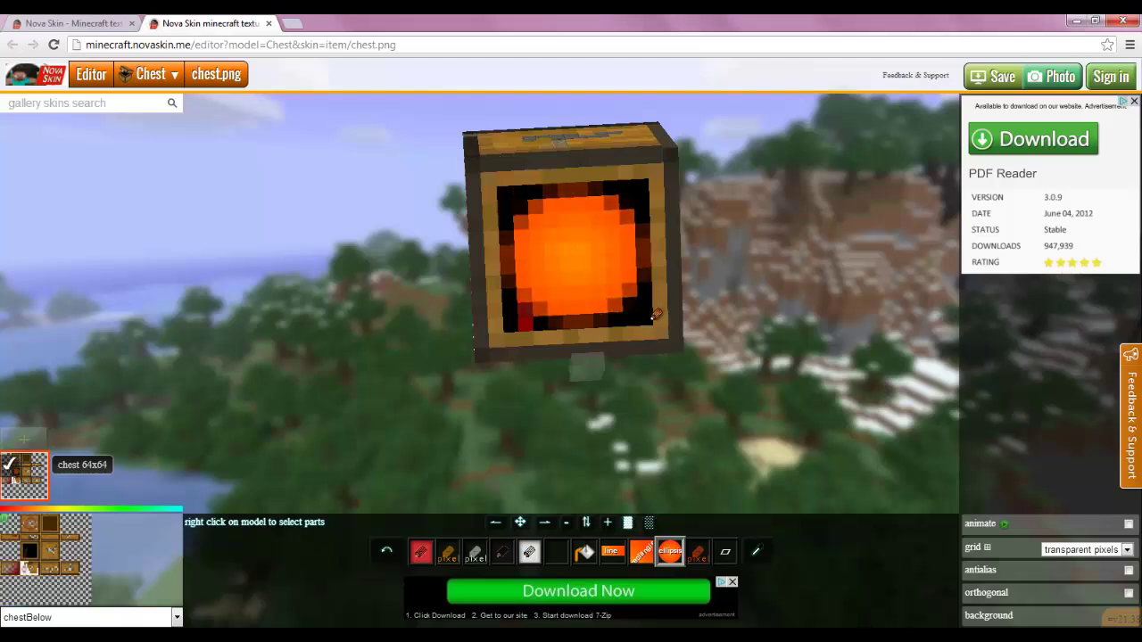
right_click(764, 402)
drag(764, 402, 560, 557)
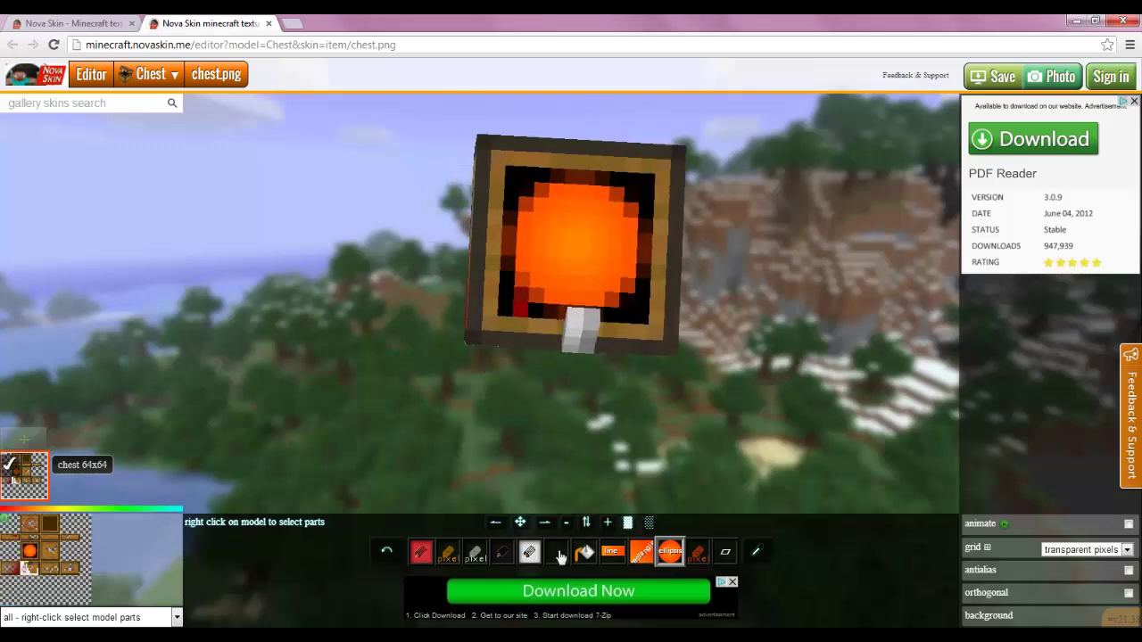
Set the drawing colour to black and toggle the chestLid part's visibility.
click(557, 551)
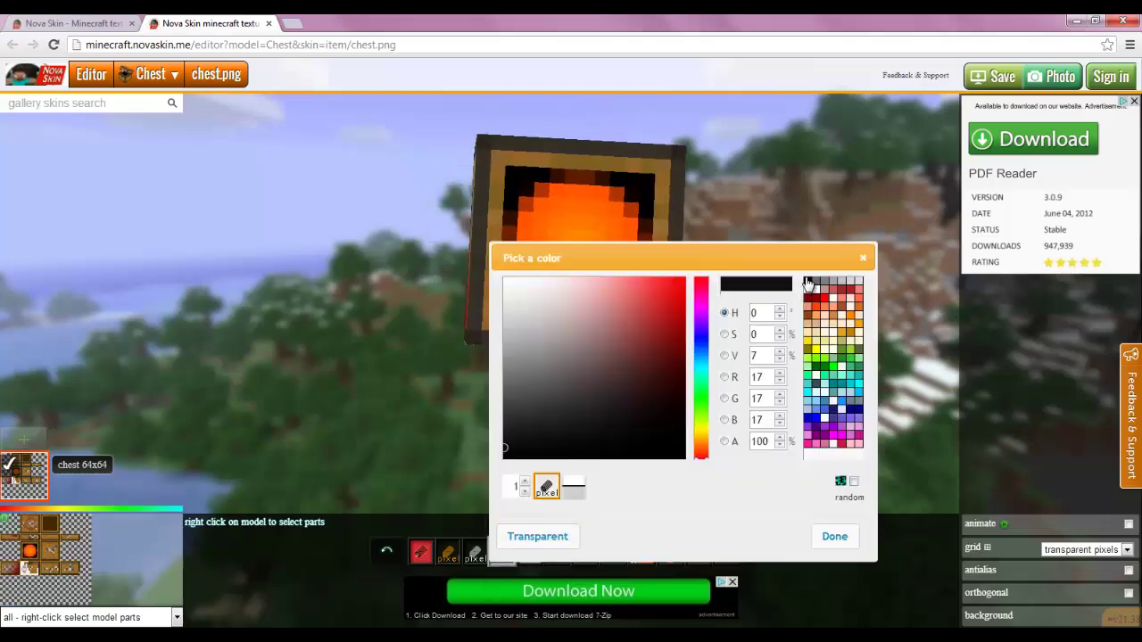
click(835, 538)
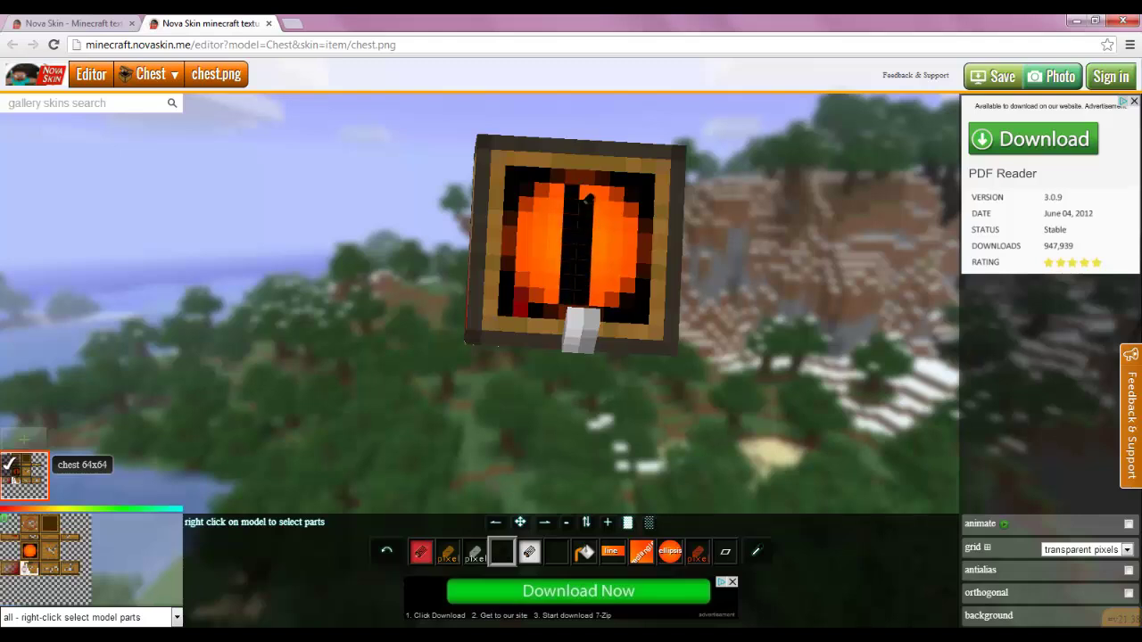
drag(662, 276, 792, 410)
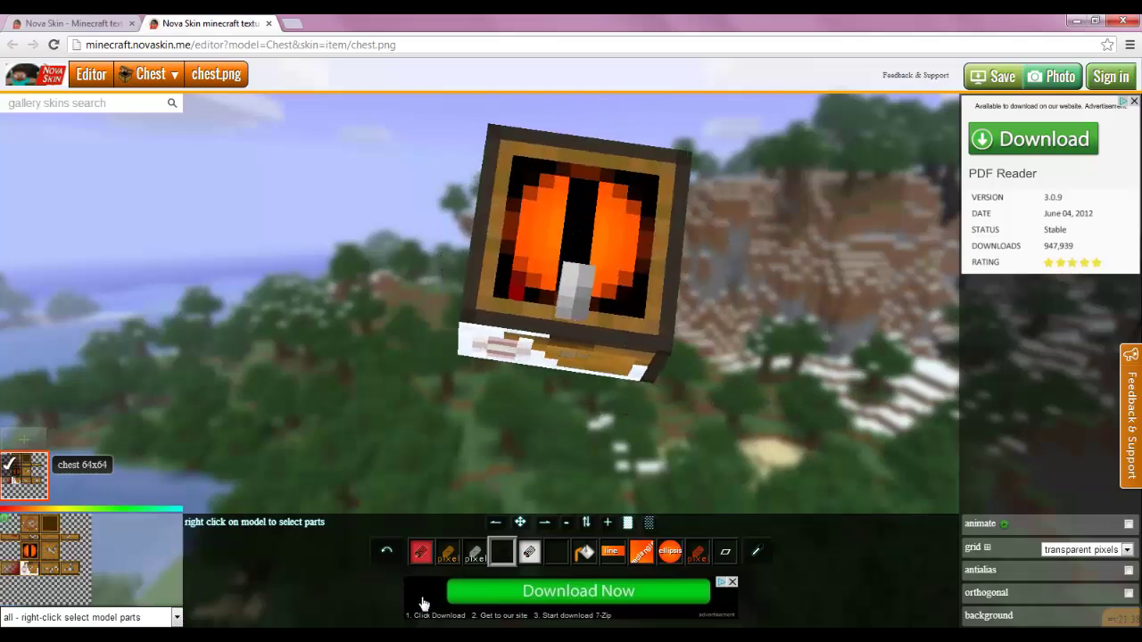
click(174, 617)
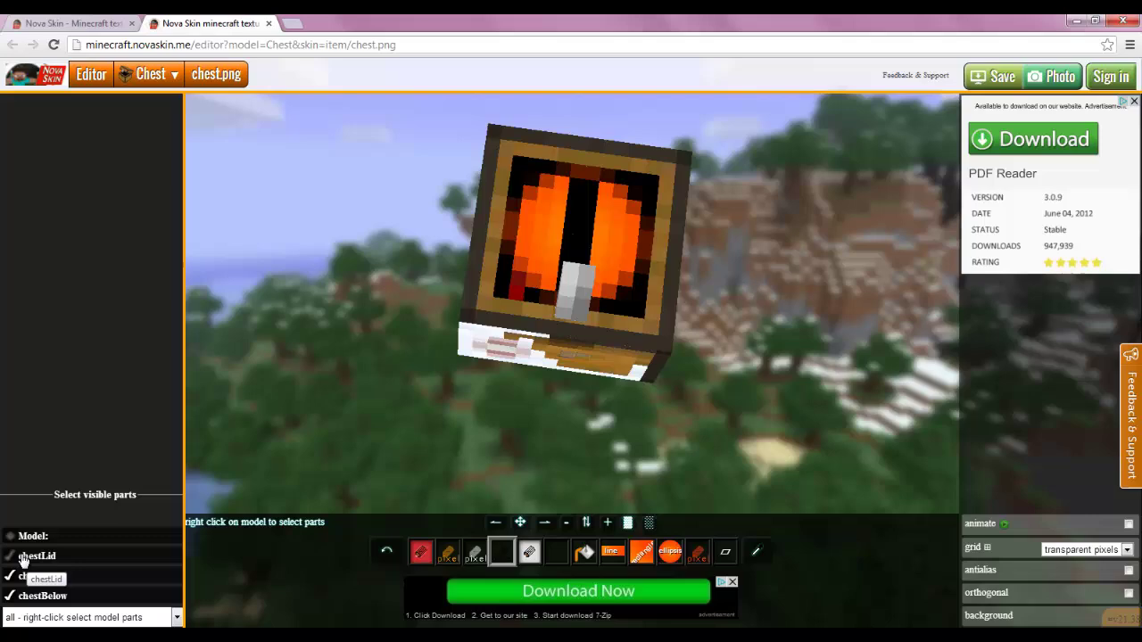
click(12, 555)
drag(829, 374, 798, 356)
Save the texture into Demo Pack as item/chest.png and close the save window.
click(1001, 76)
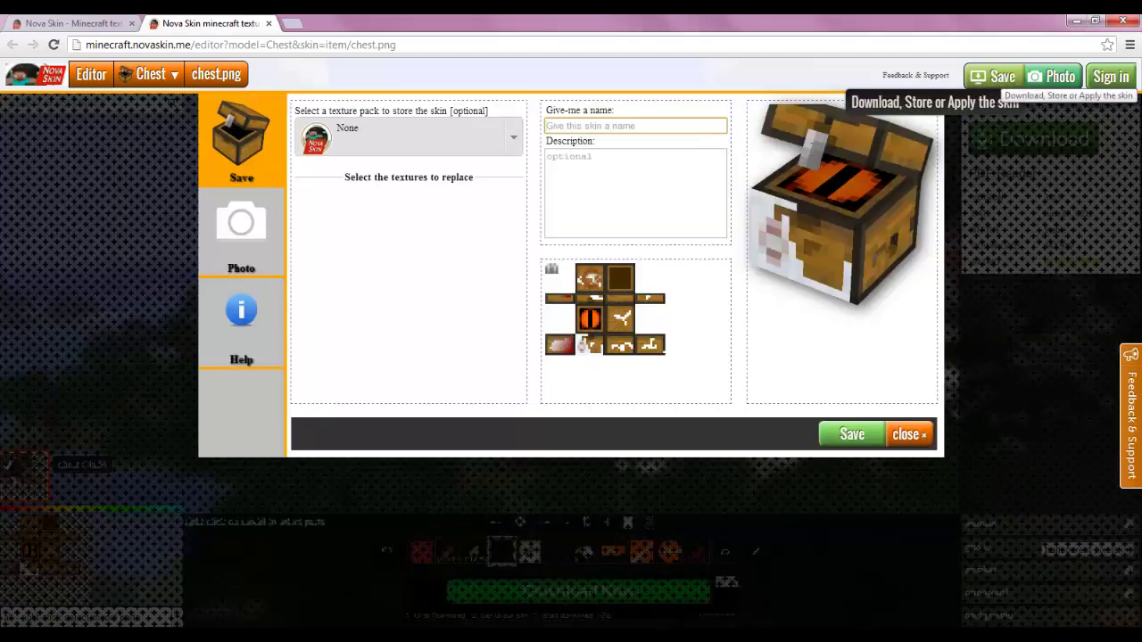
click(511, 143)
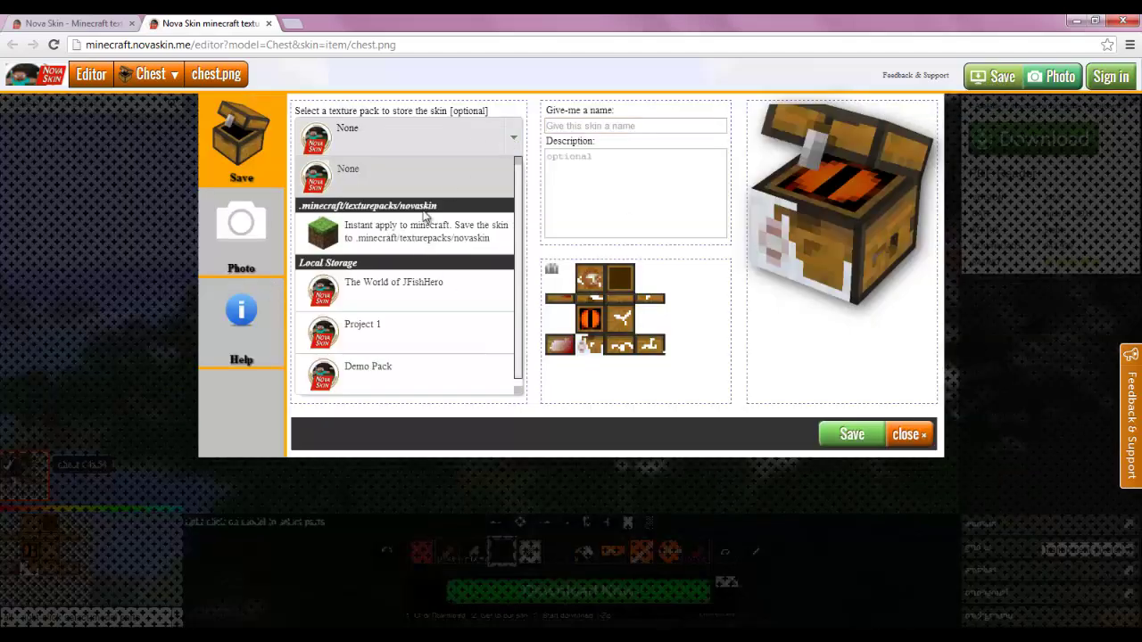
click(387, 369)
click(838, 434)
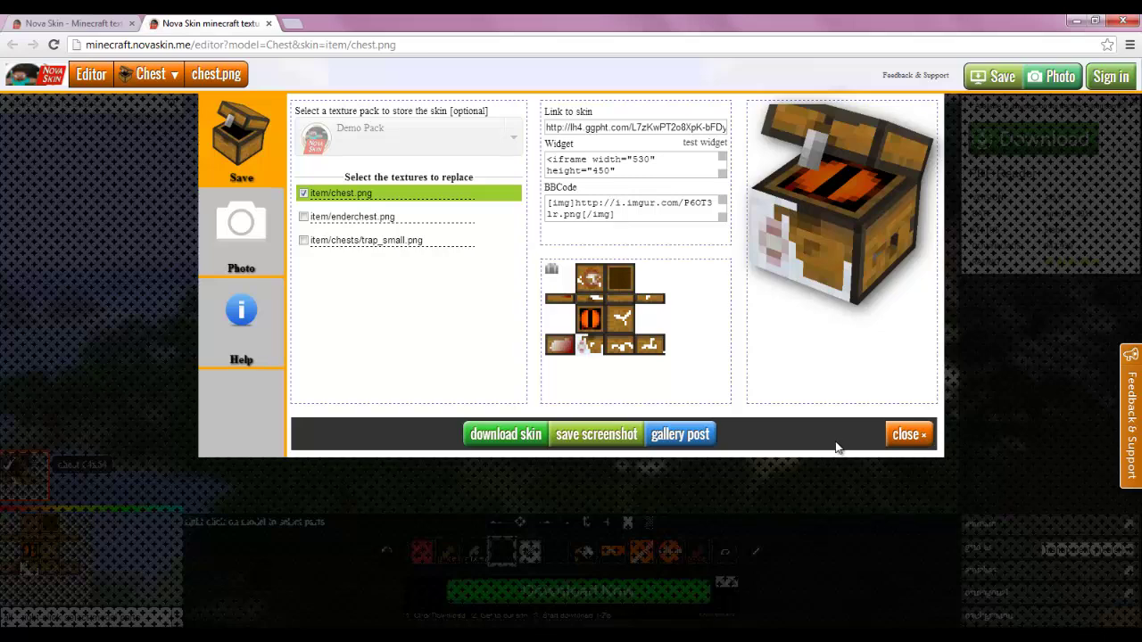
click(905, 434)
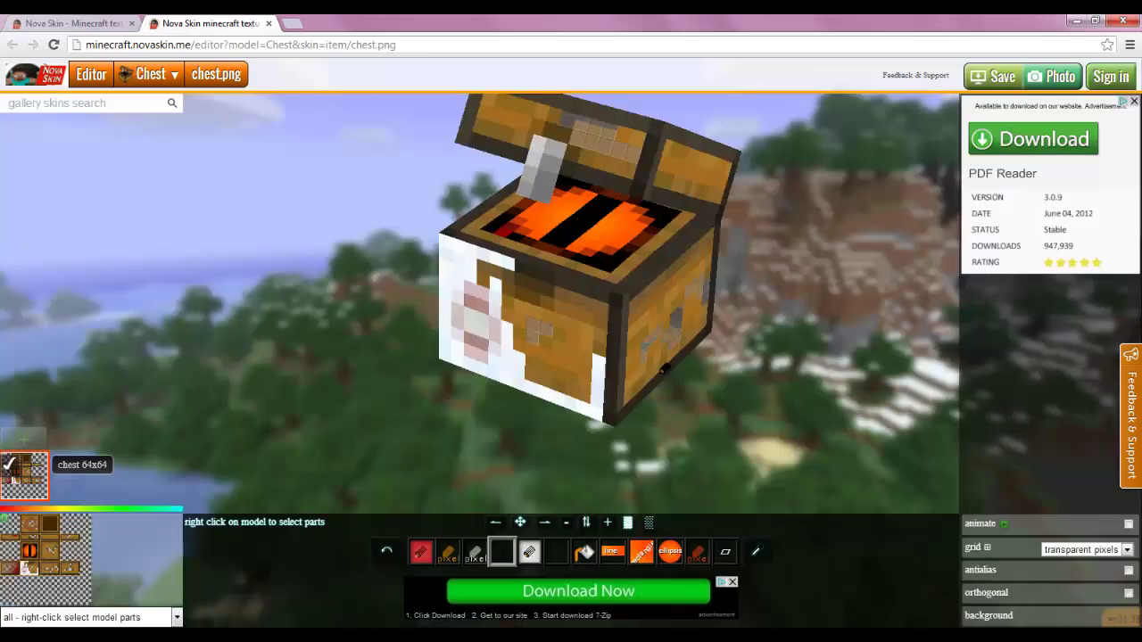
Load the texture pack list, close the old chest tab, and scroll to Blocks.
click(90, 84)
click(115, 24)
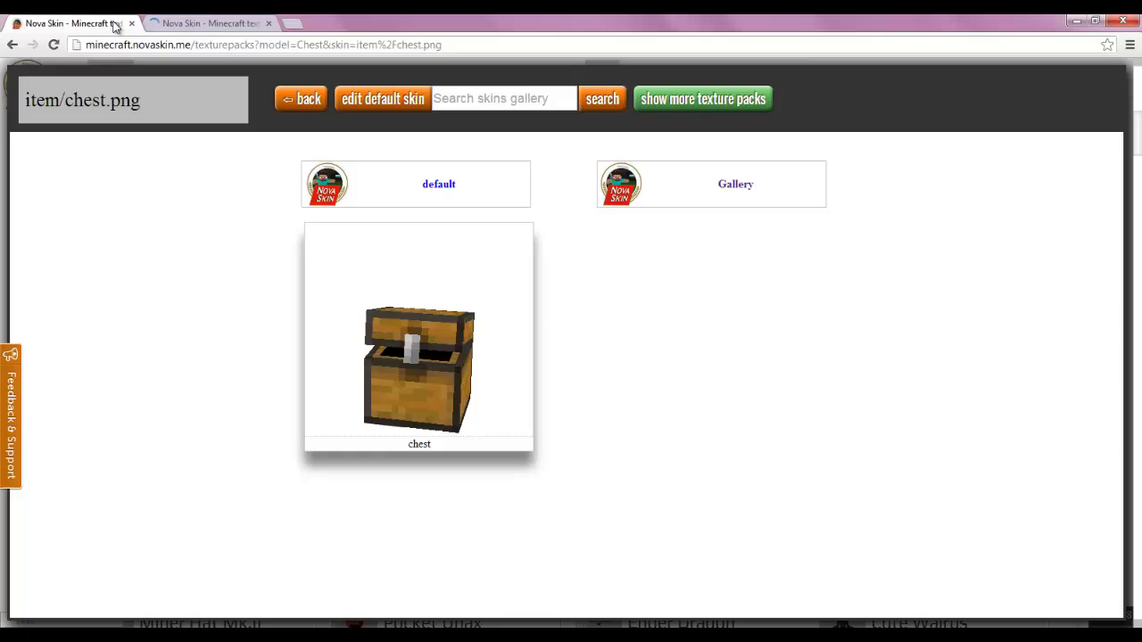
click(132, 24)
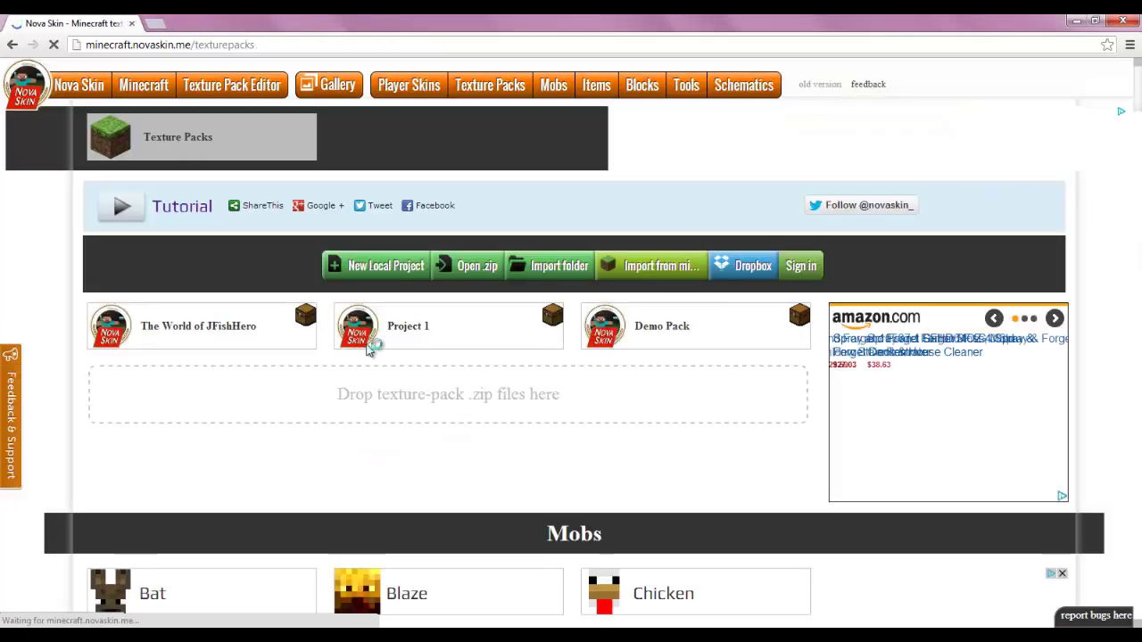
scroll(467, 365, down, 5)
scroll(453, 378, down, 15)
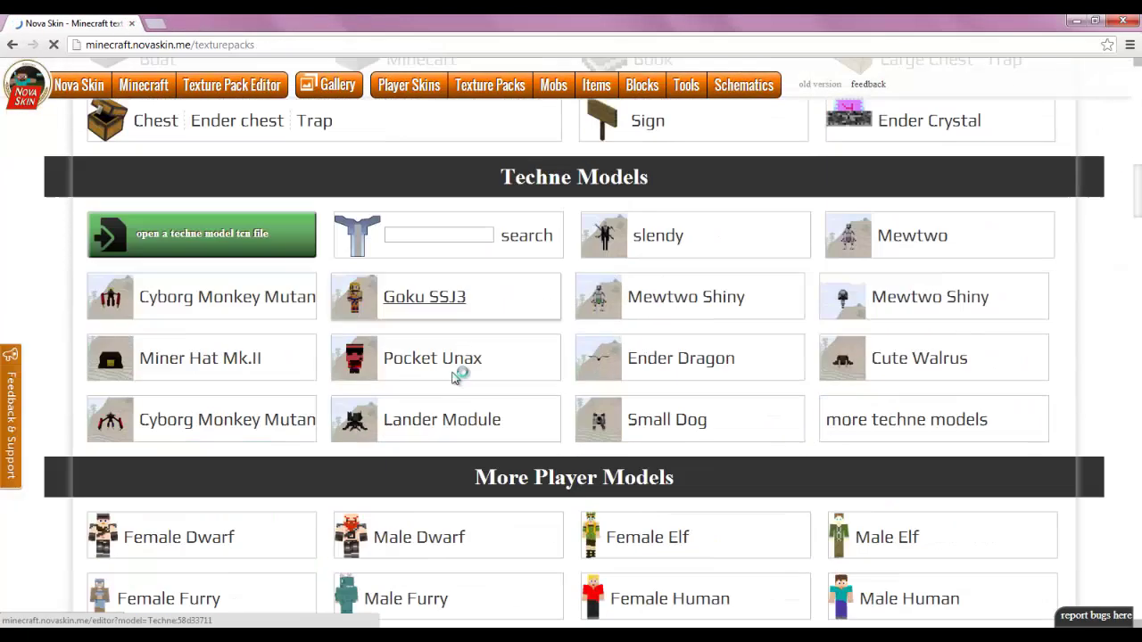
scroll(513, 318, down, 12)
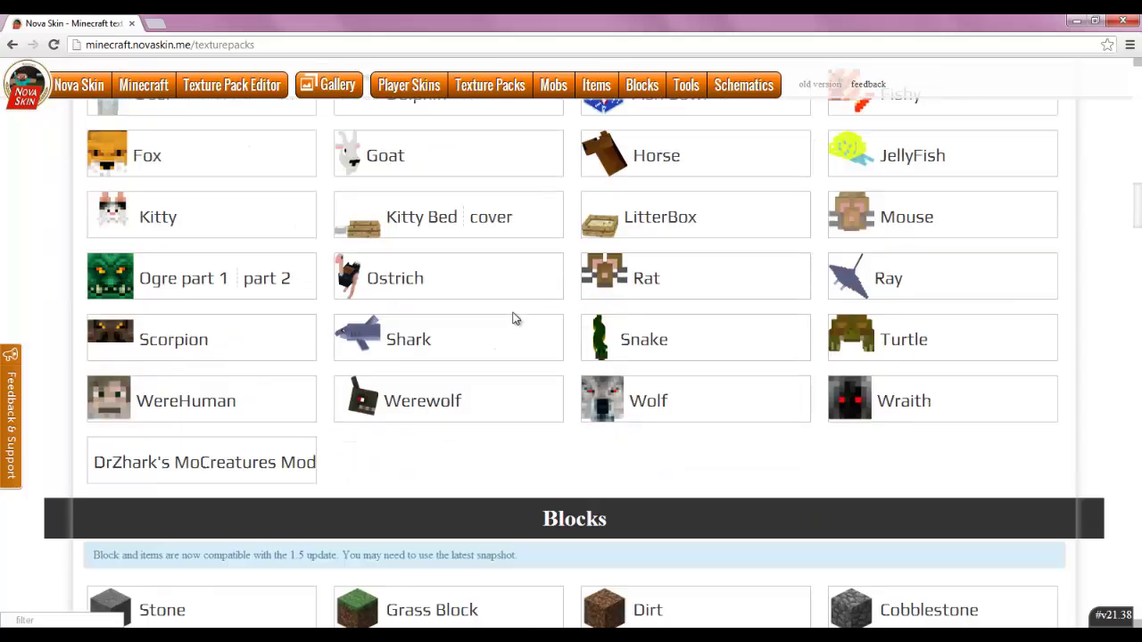
scroll(545, 334, down, 4)
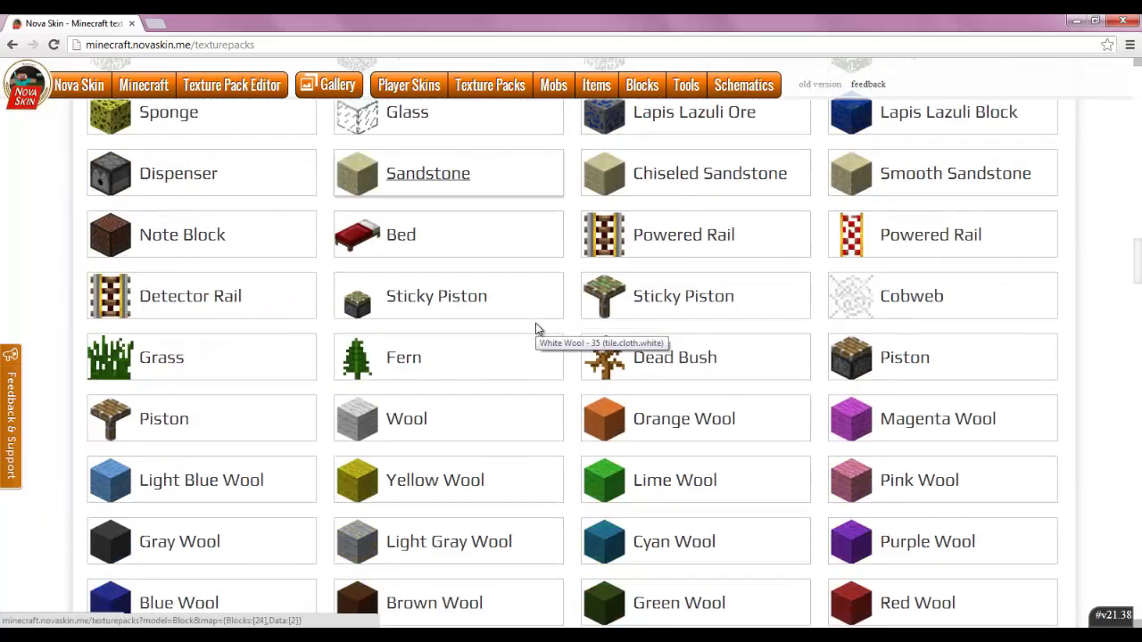
scroll(545, 333, up, 5)
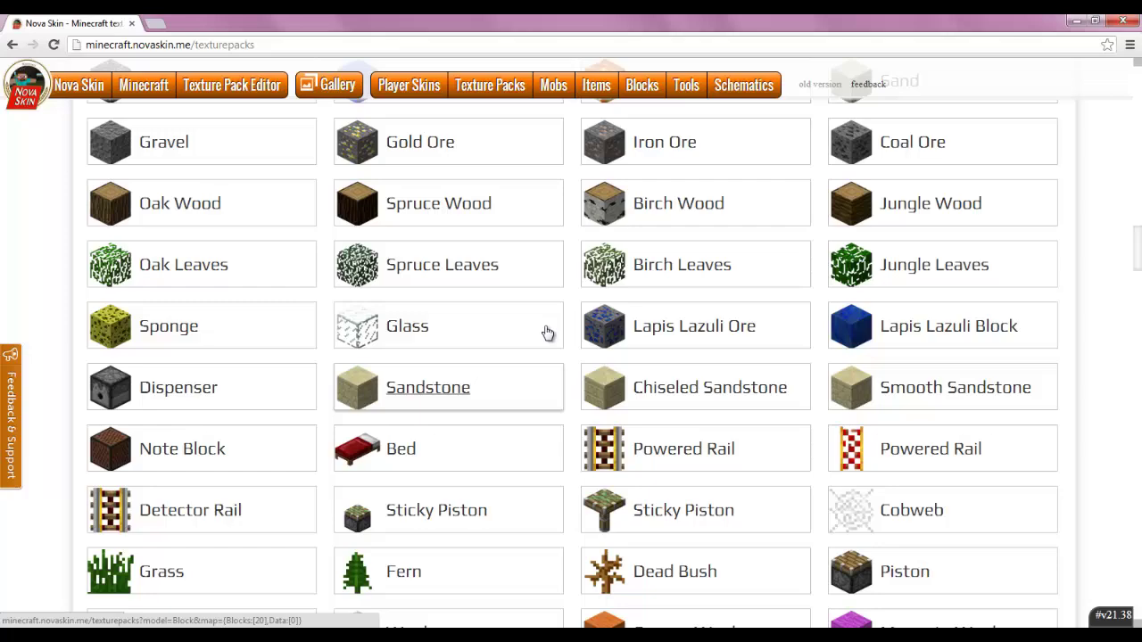
scroll(464, 357, down, 2)
scroll(446, 366, up, 2)
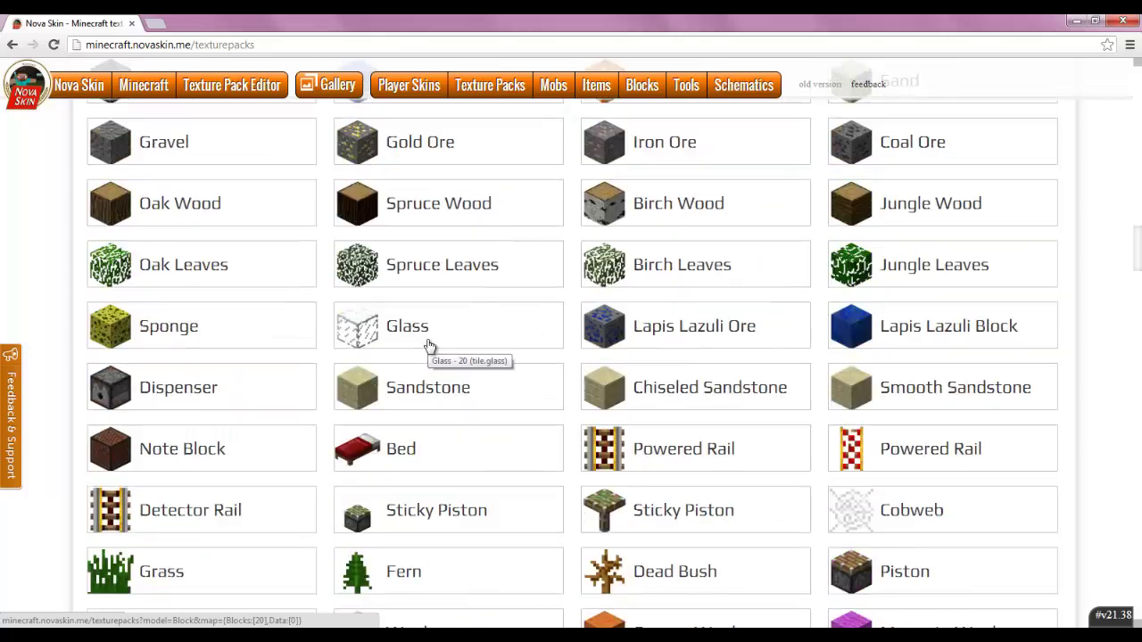
scroll(255, 316, up, 3)
scroll(215, 291, up, 3)
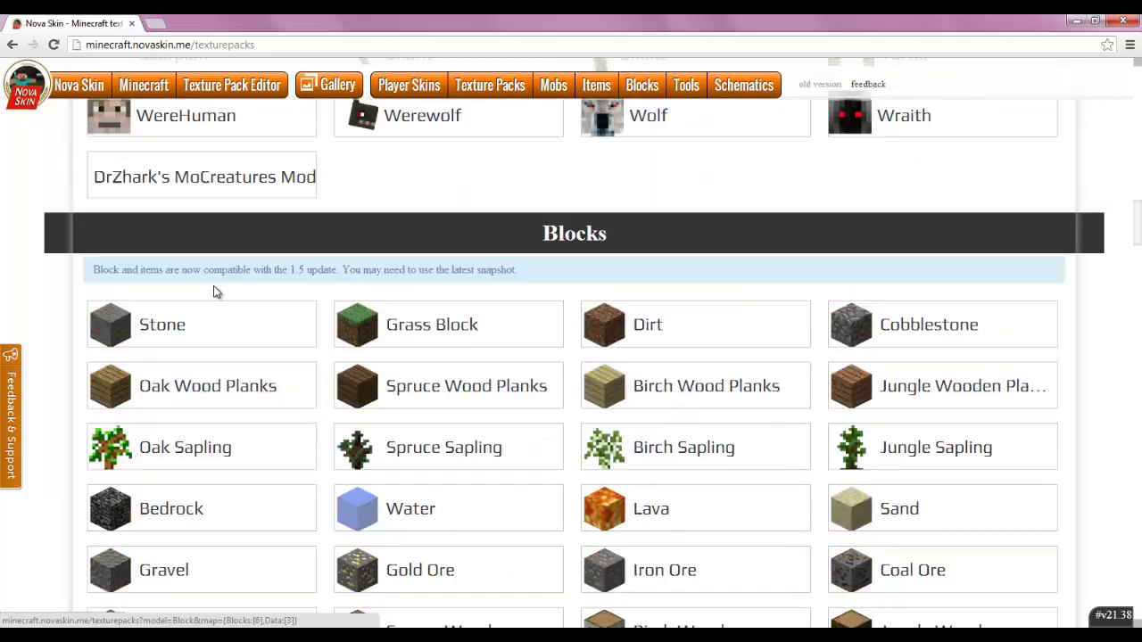
scroll(435, 313, down, 2)
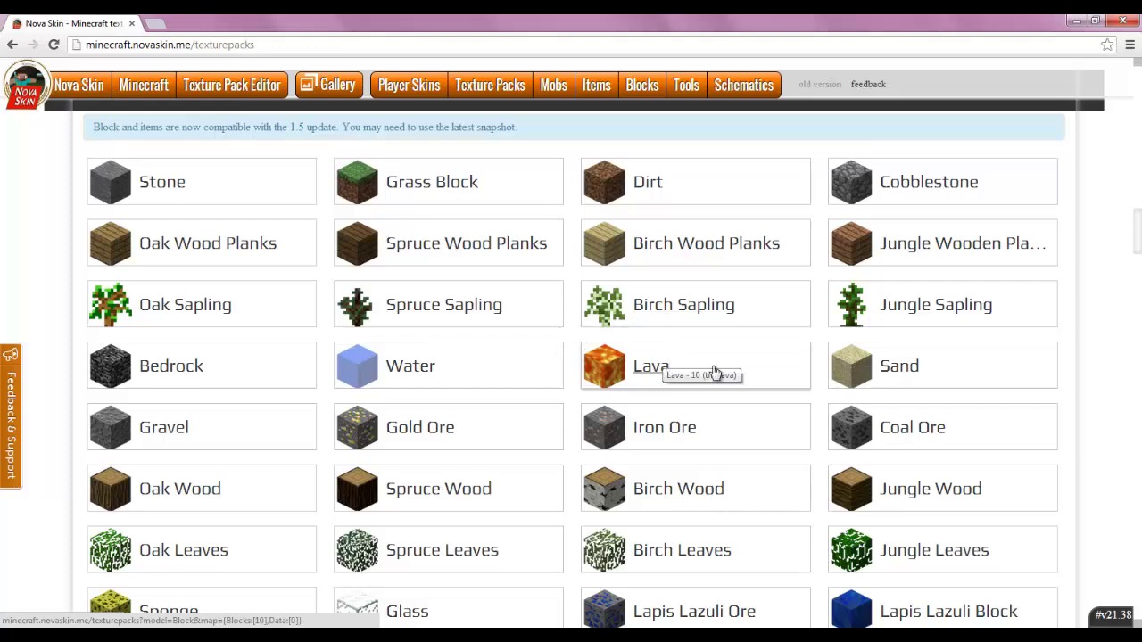
scroll(767, 401, down, 1)
scroll(500, 348, up, 1)
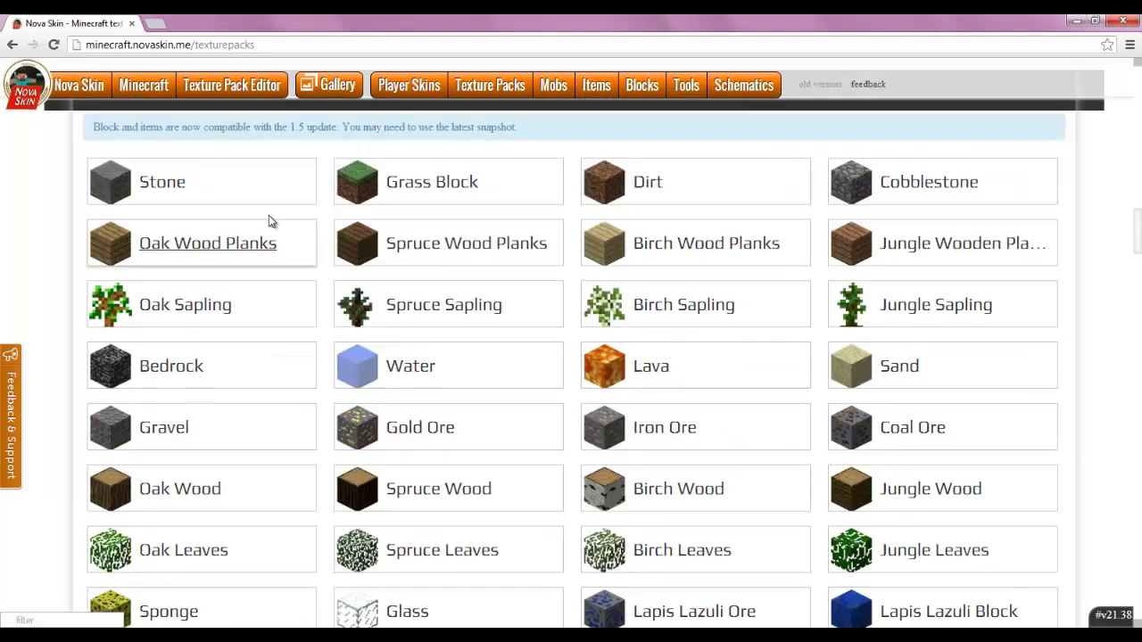
Look at the Dirt block page, go back, and open Oak Wood's texture page.
click(625, 189)
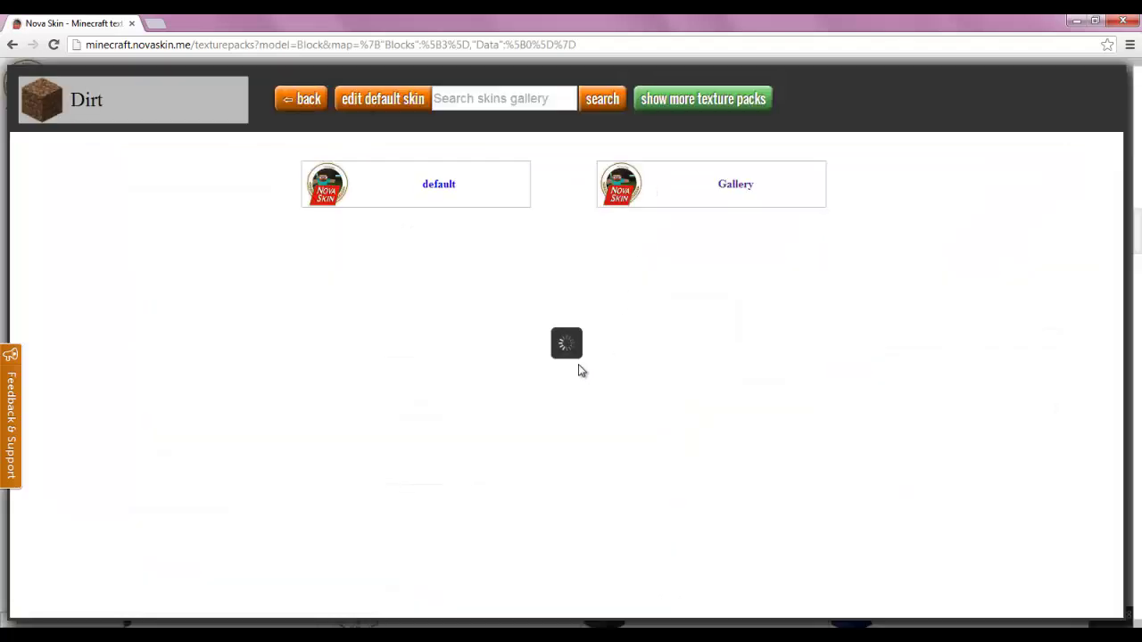
click(304, 99)
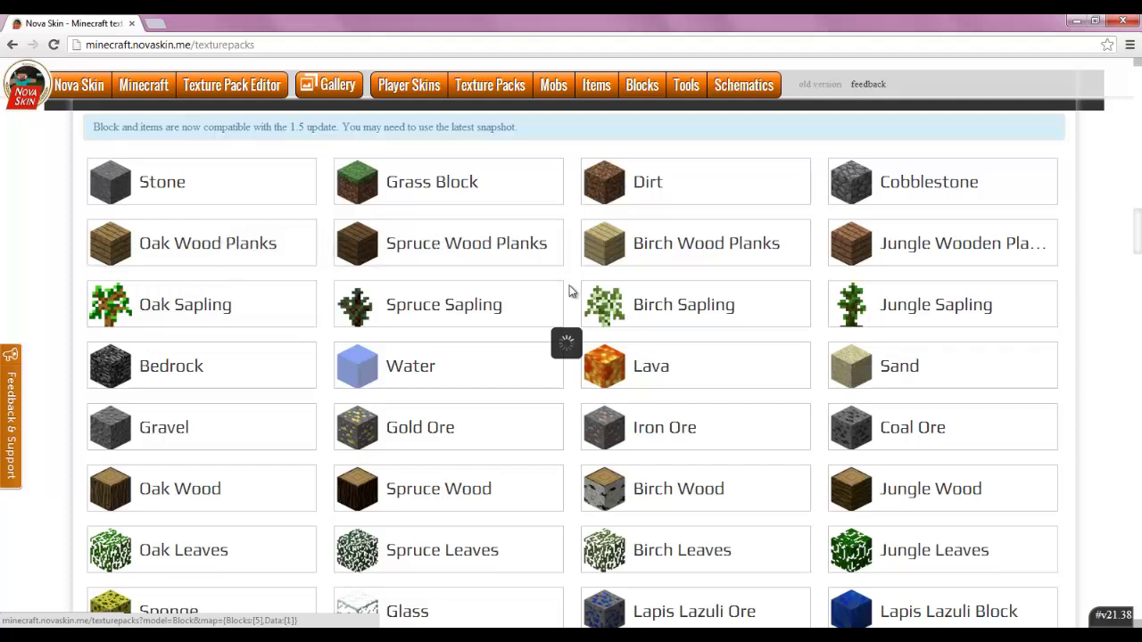
scroll(576, 294, down, 3)
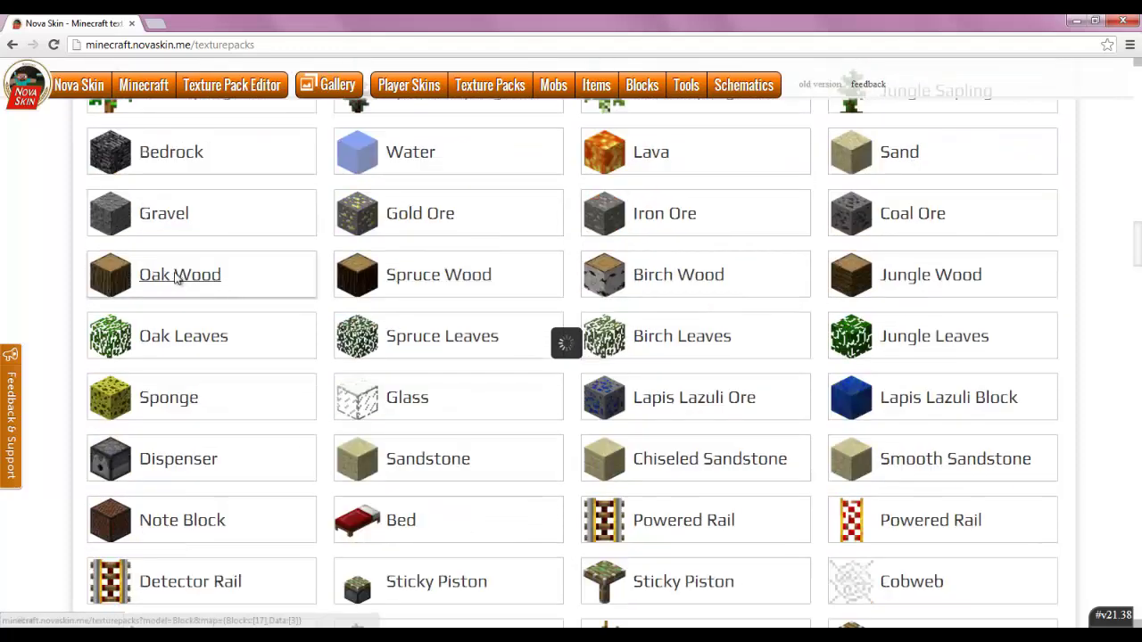
click(176, 278)
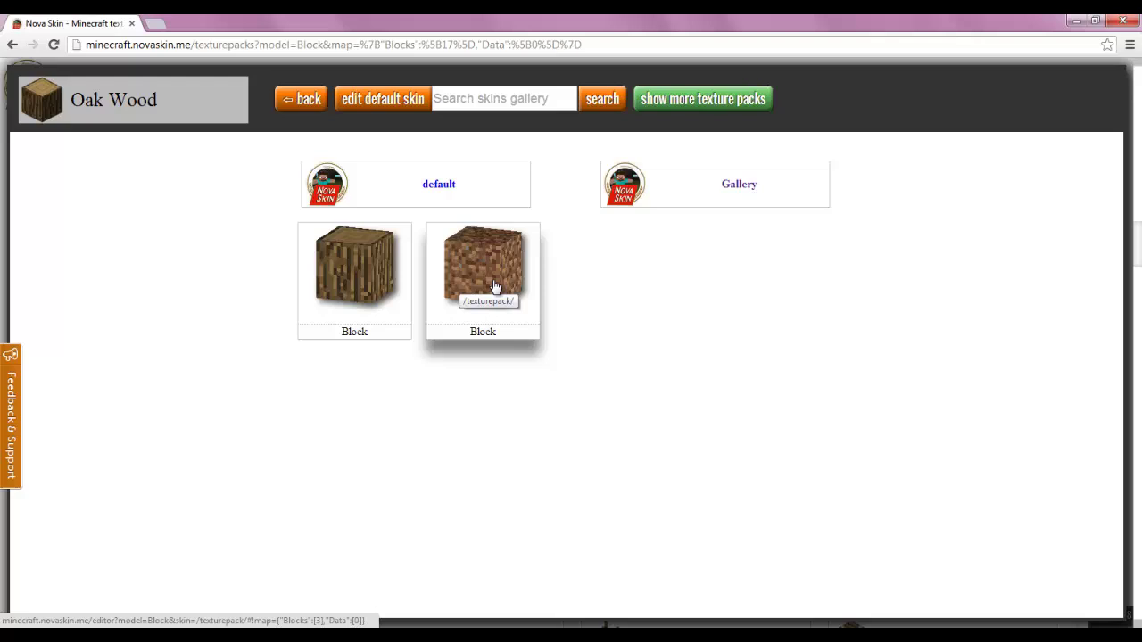
Open the default oak block in the editor and paint a white mark on its side.
click(386, 284)
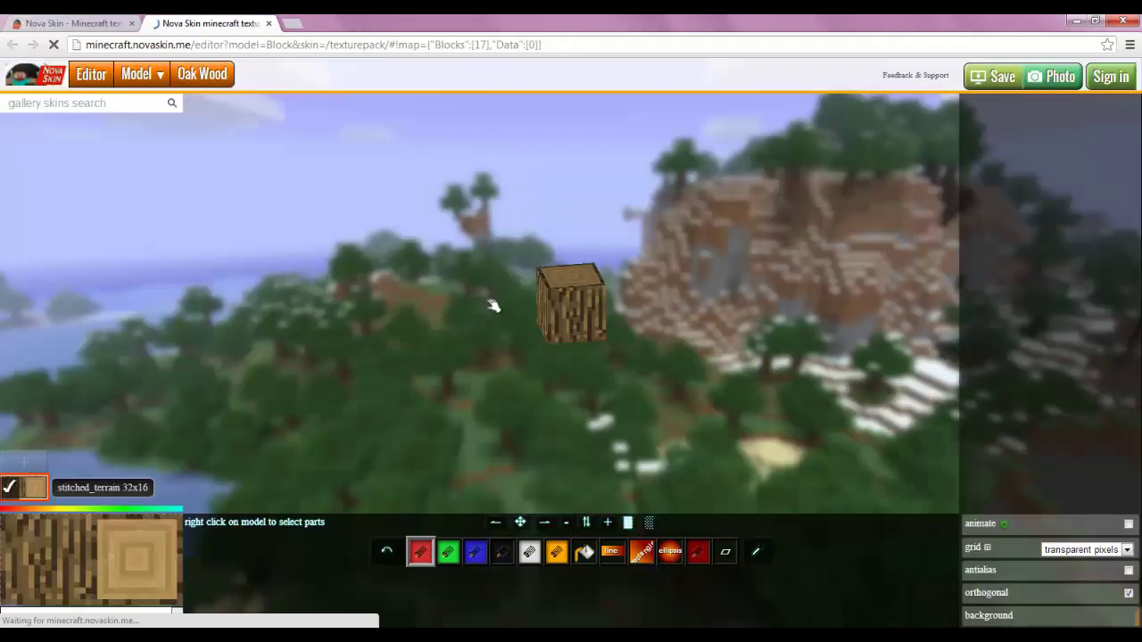
click(530, 553)
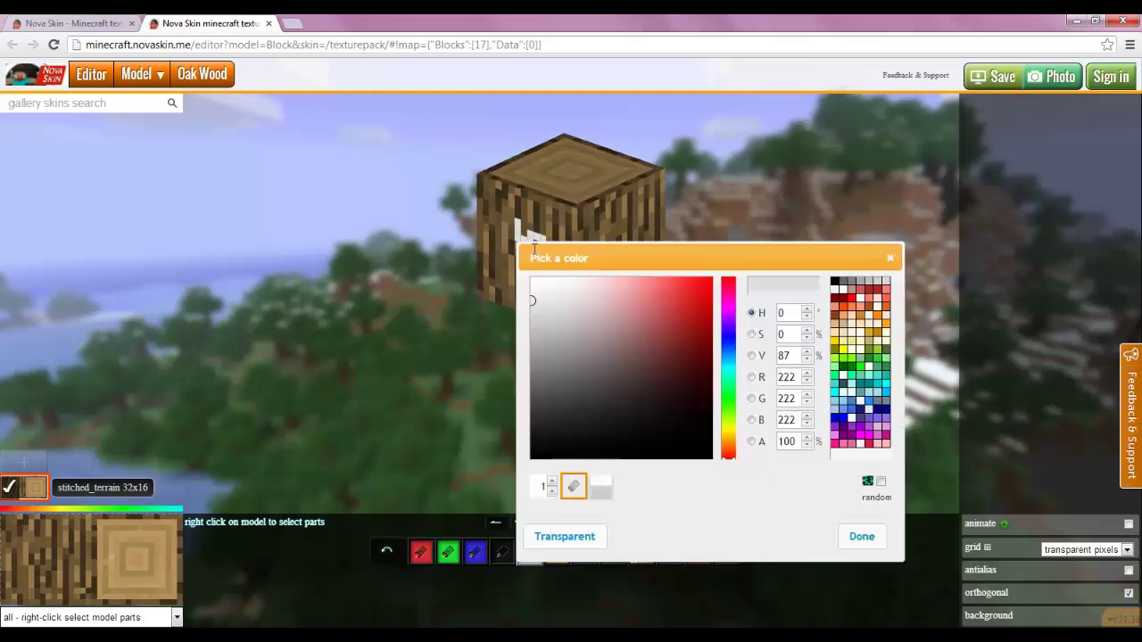
mouse_move(721, 184)
mouse_down()
mouse_move(604, 145)
mouse_move(489, 165)
mouse_move(372, 214)
mouse_move(425, 160)
mouse_move(933, 280)
mouse_up()
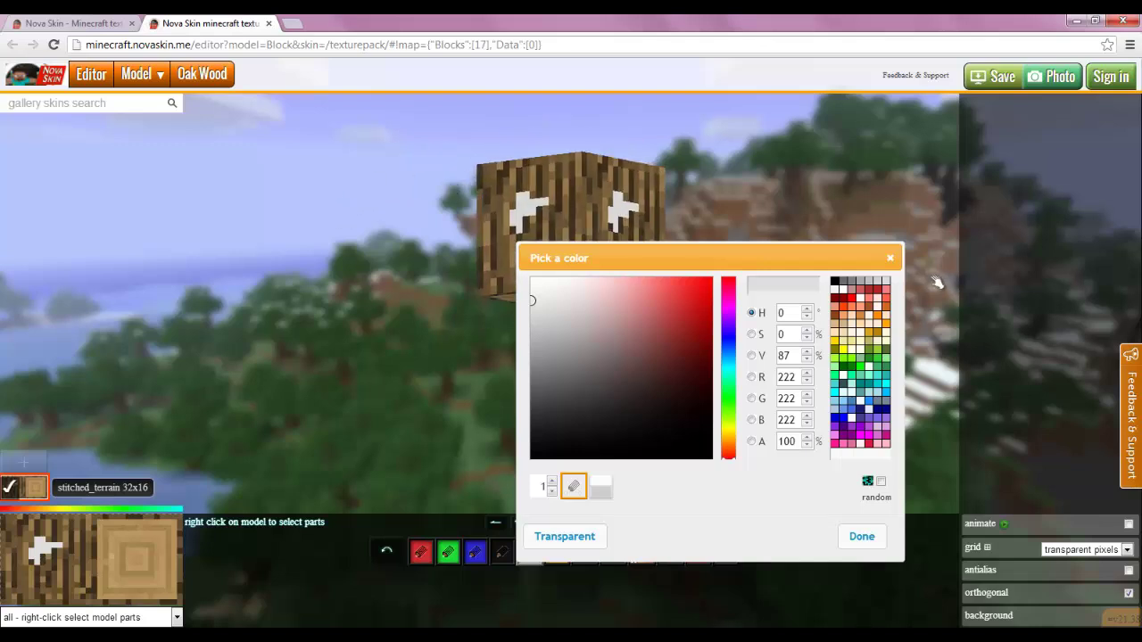
click(891, 260)
Paint a blue shape across the block's front and draw a diagonal orange line.
drag(758, 273, 693, 488)
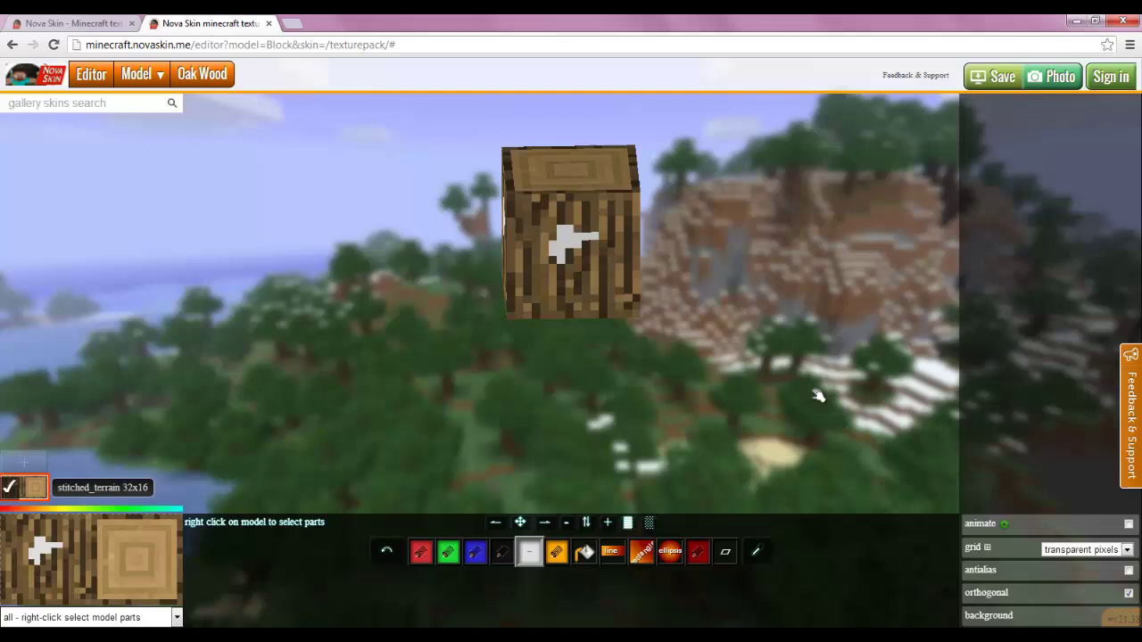
mouse_move(818, 396)
mouse_down()
mouse_move(612, 408)
mouse_move(509, 428)
mouse_move(611, 211)
mouse_up()
key(ctrl+z)
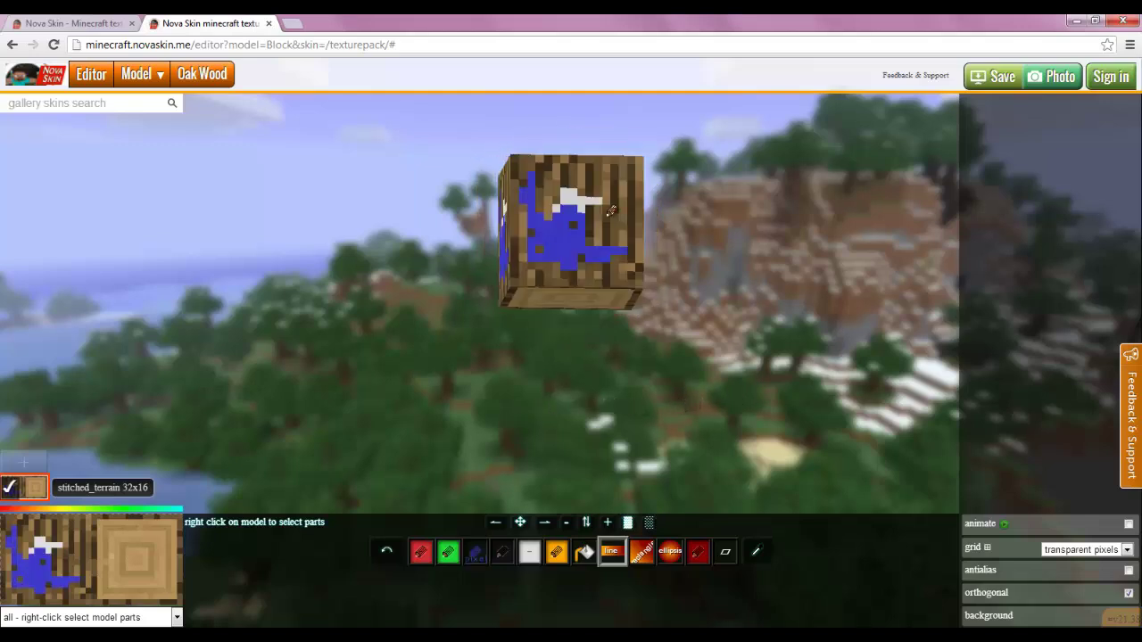
drag(561, 278, 635, 236)
drag(712, 356, 644, 468)
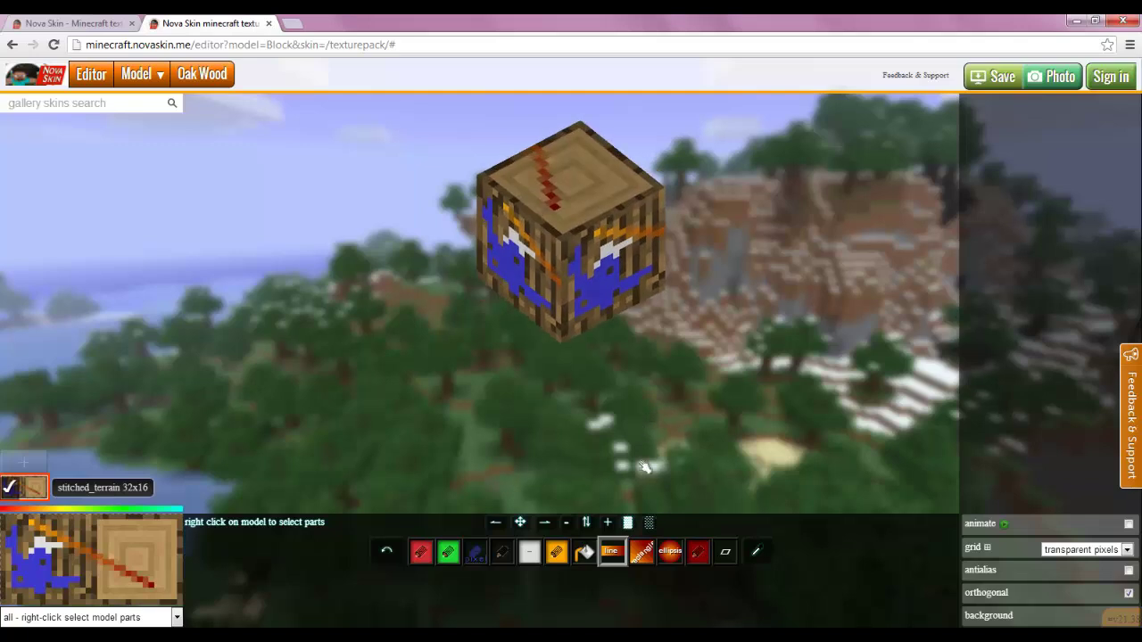
Change the first paint colour from orange to a purple-pink shade.
click(566, 555)
drag(731, 291, 717, 359)
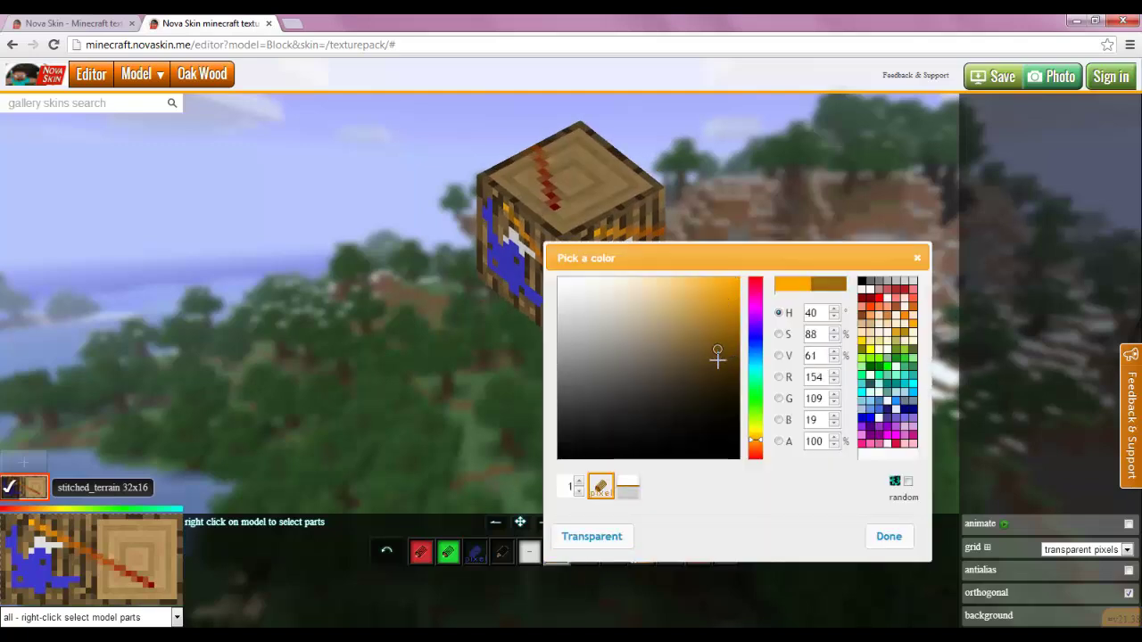
drag(755, 432, 754, 319)
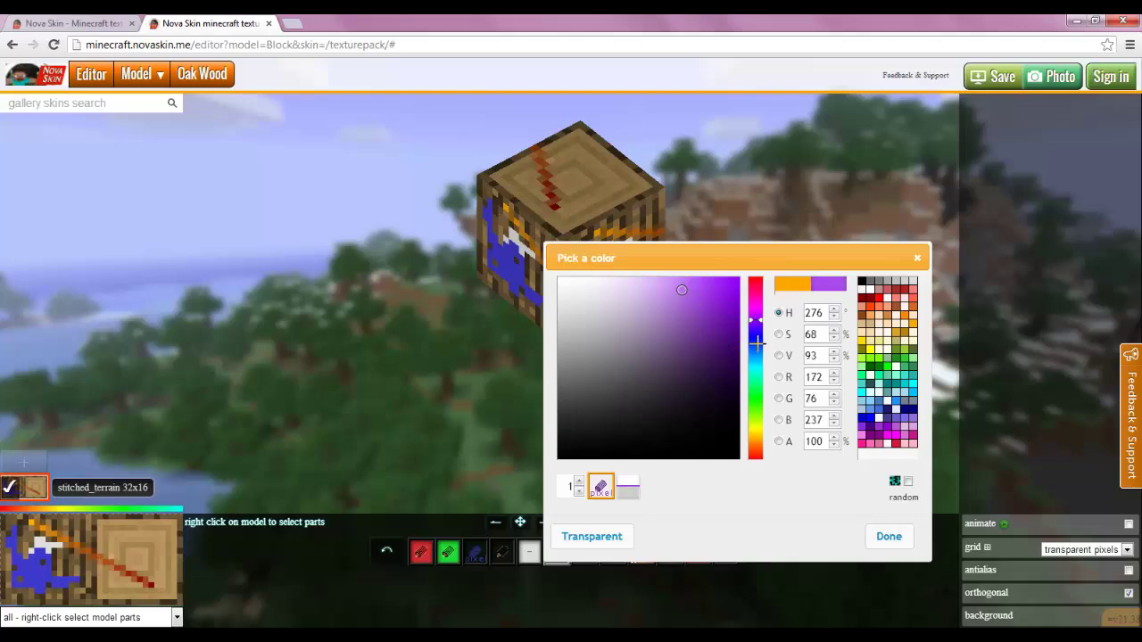
drag(756, 312, 755, 309)
click(888, 536)
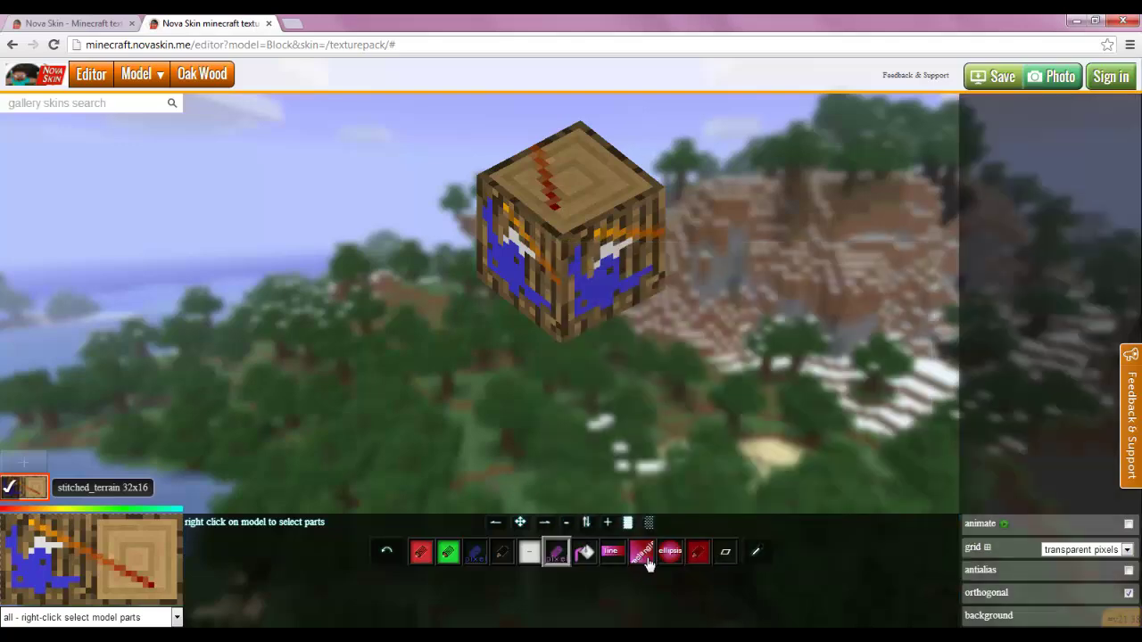
Make the second colour bright green and sweep a pink-to-green gradient across the side faces.
click(700, 553)
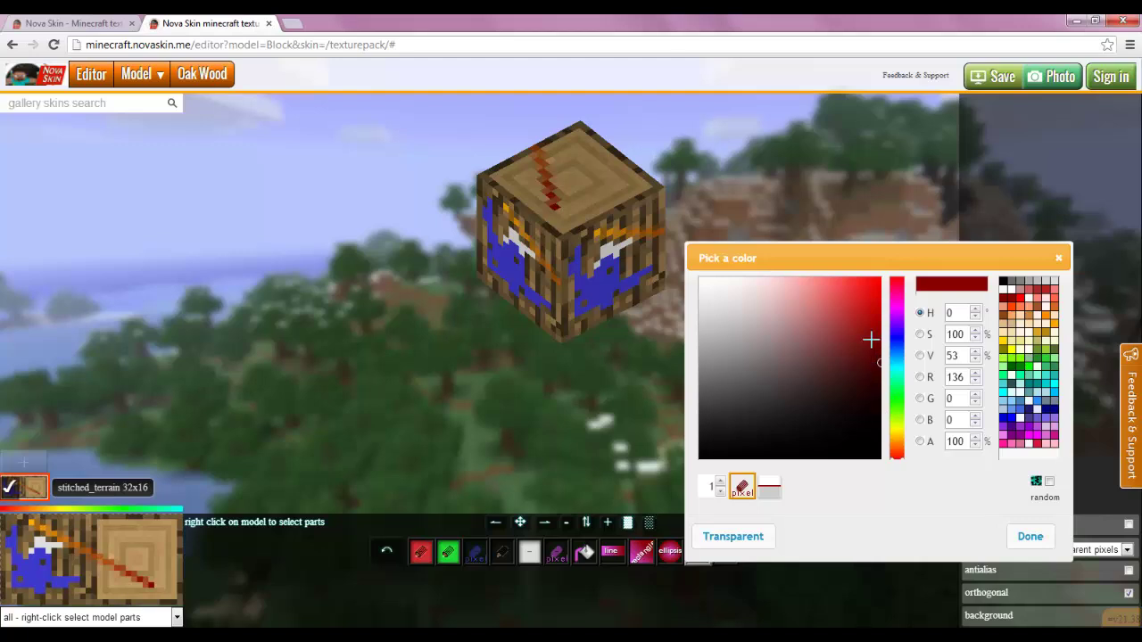
click(833, 324)
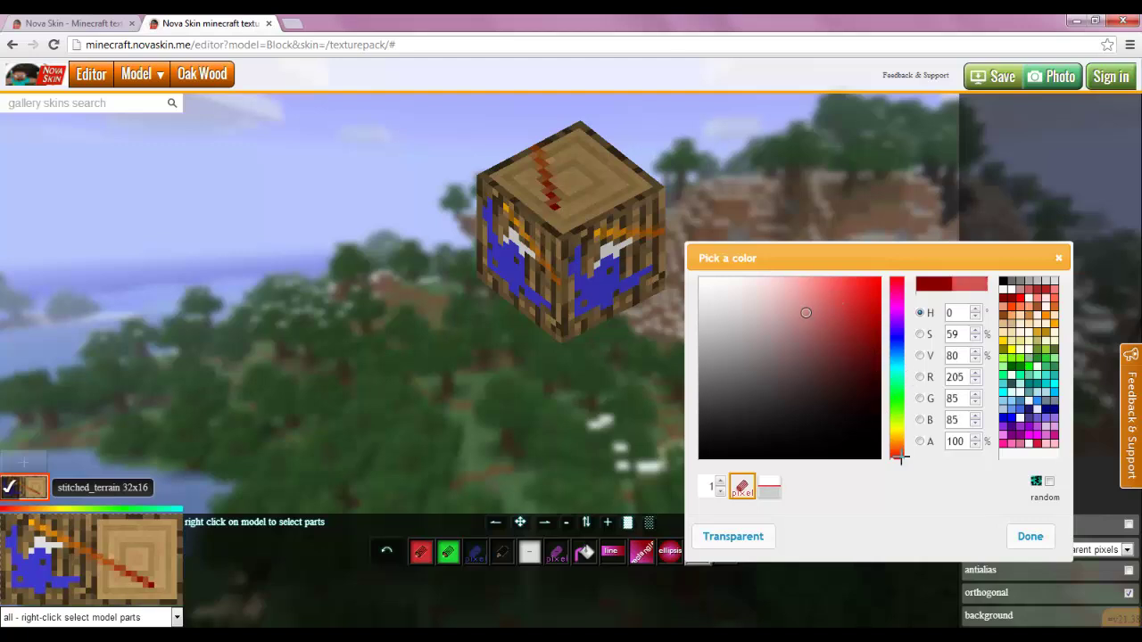
click(895, 392)
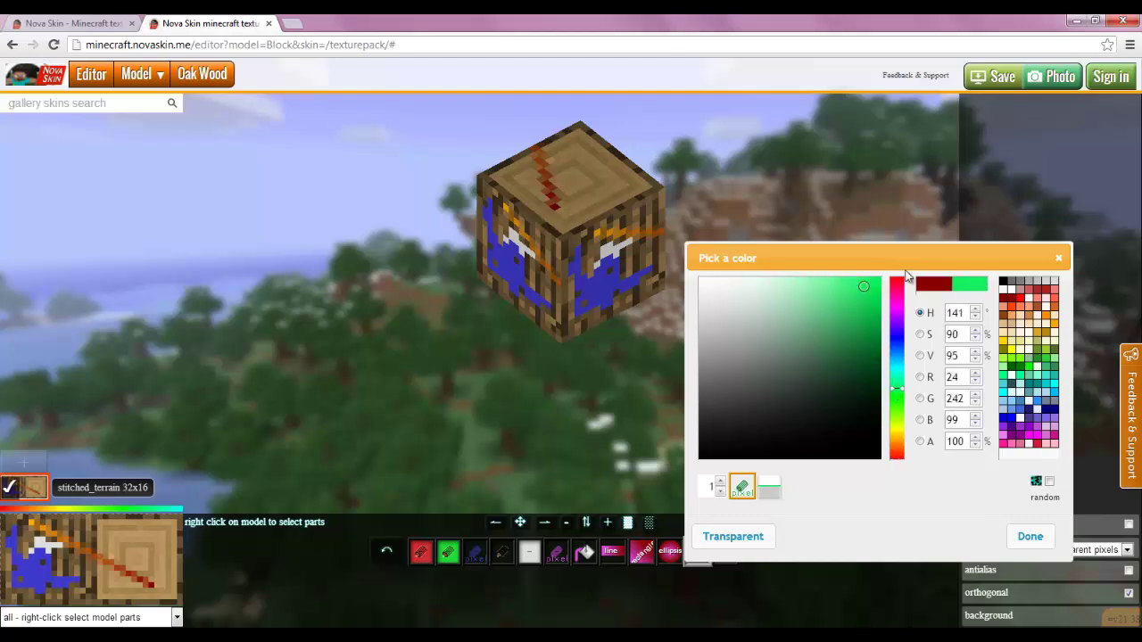
click(1028, 533)
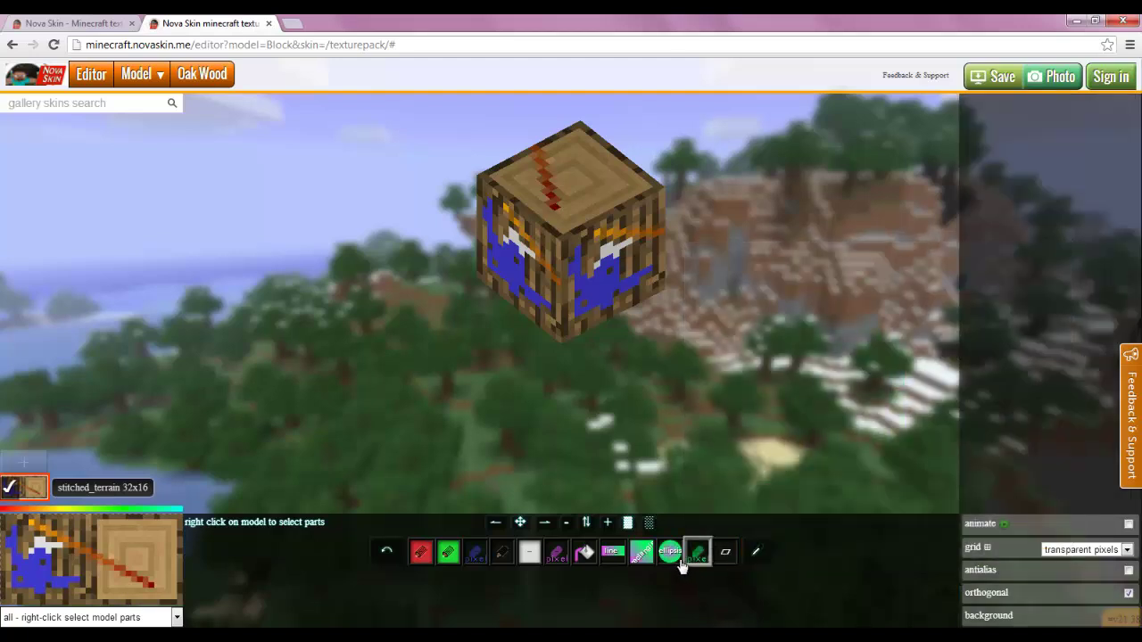
click(641, 553)
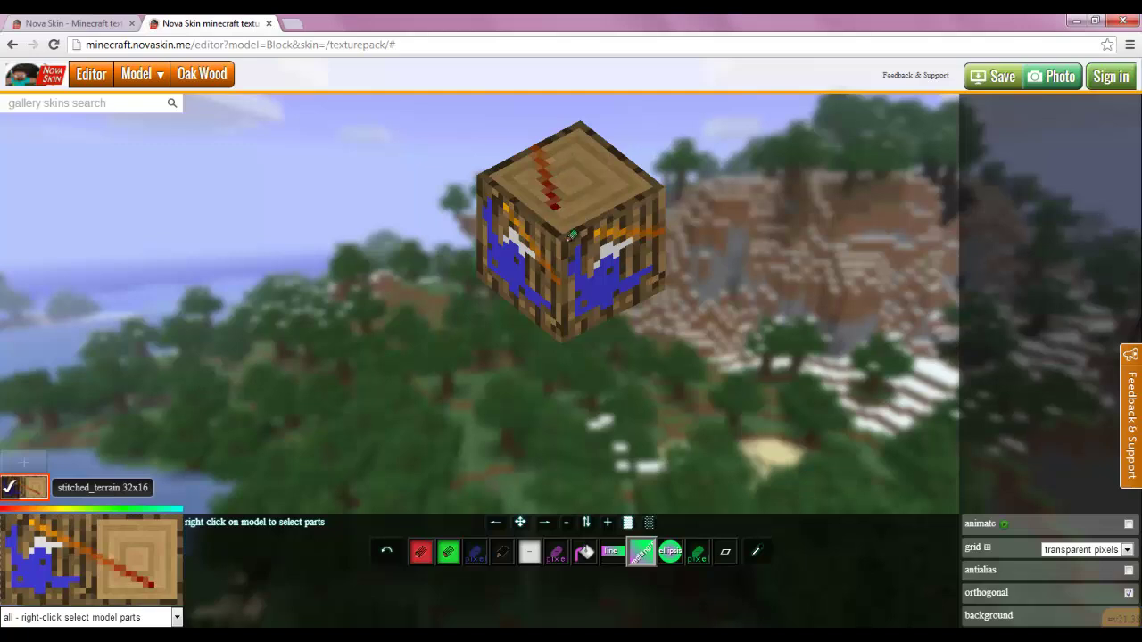
drag(586, 237, 680, 274)
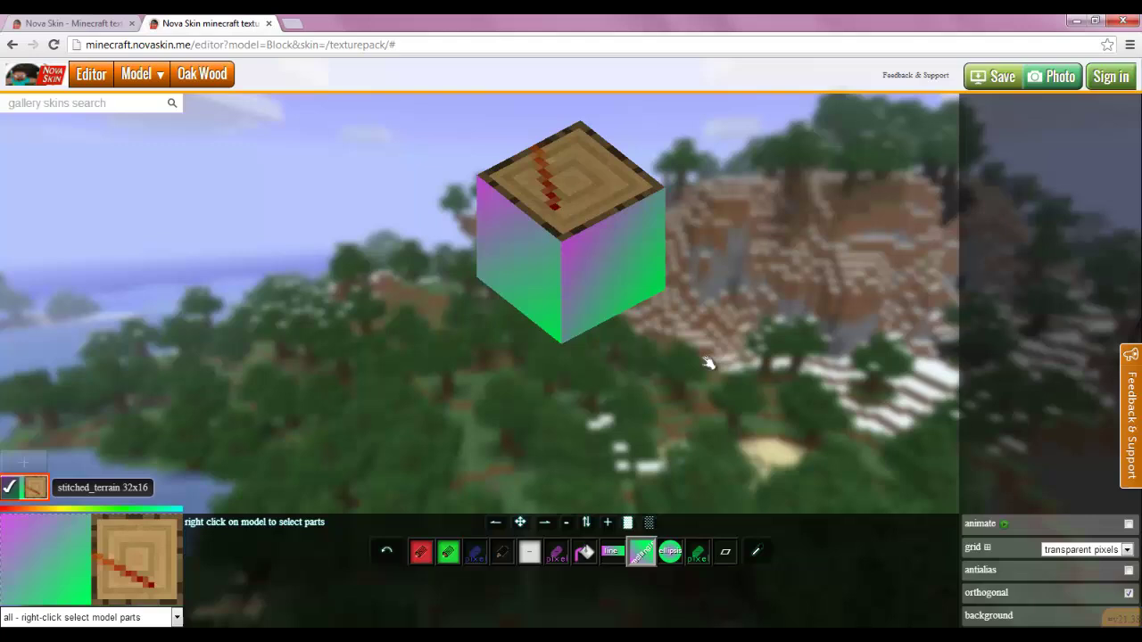
Turn the block to its top face and draw a pink-centred green radial oval gradient there.
mouse_move(674, 289)
mouse_down()
mouse_move(612, 269)
mouse_move(509, 311)
mouse_move(544, 382)
mouse_move(687, 387)
mouse_move(707, 426)
mouse_move(777, 413)
mouse_up()
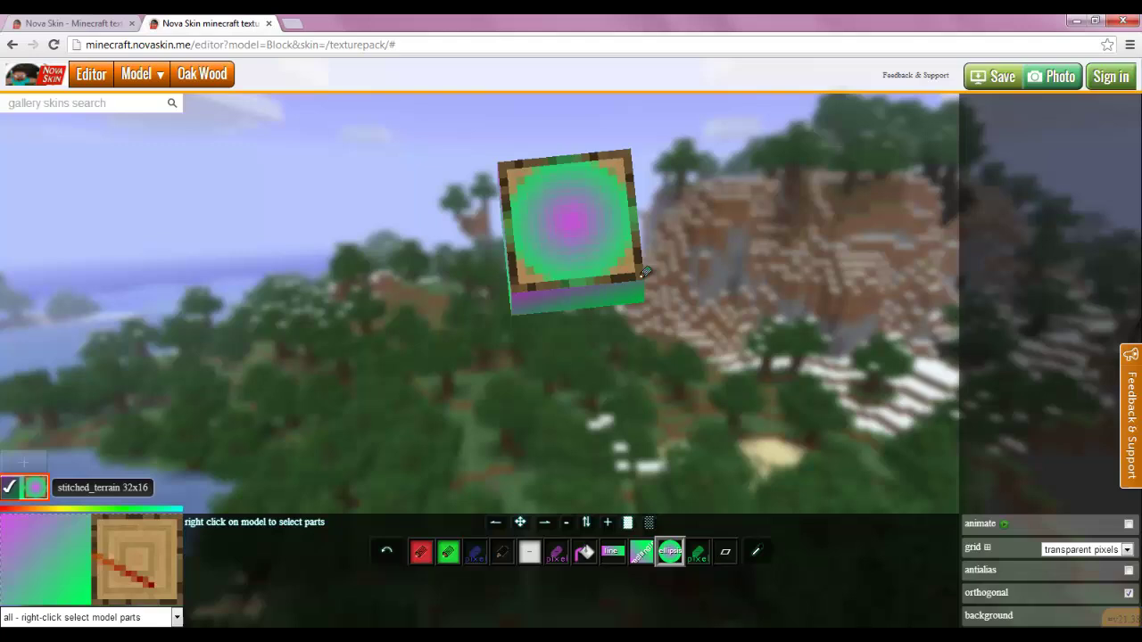
mouse_move(666, 375)
mouse_down()
mouse_move(619, 259)
mouse_move(723, 204)
mouse_move(853, 302)
mouse_move(808, 377)
mouse_move(594, 407)
mouse_move(459, 211)
mouse_move(660, 238)
mouse_move(642, 321)
mouse_move(606, 399)
mouse_up()
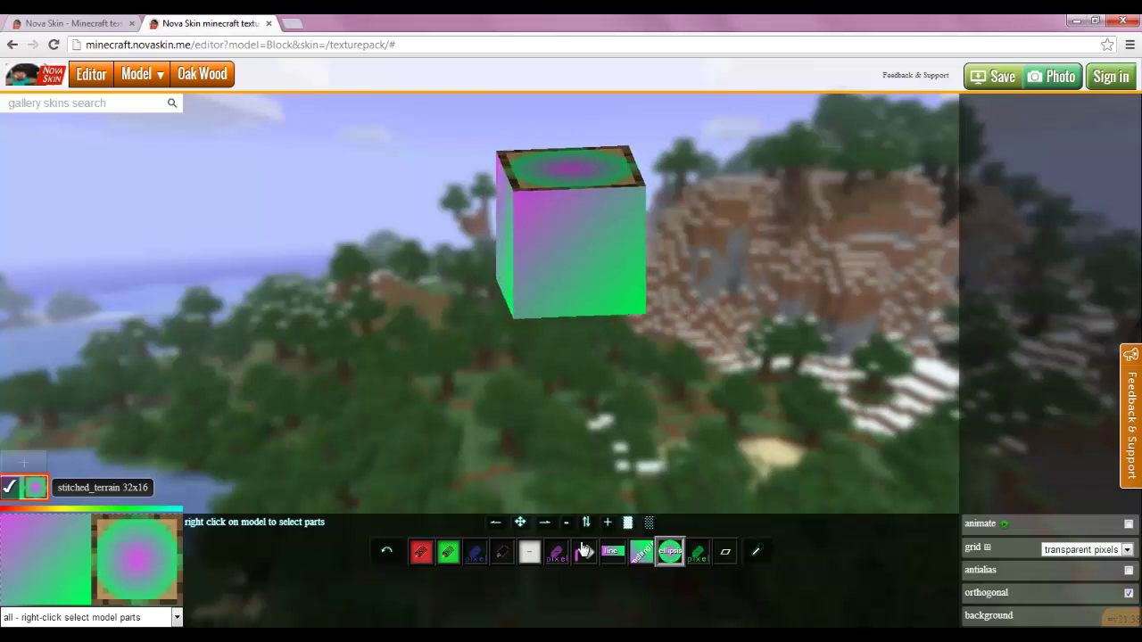
click(614, 553)
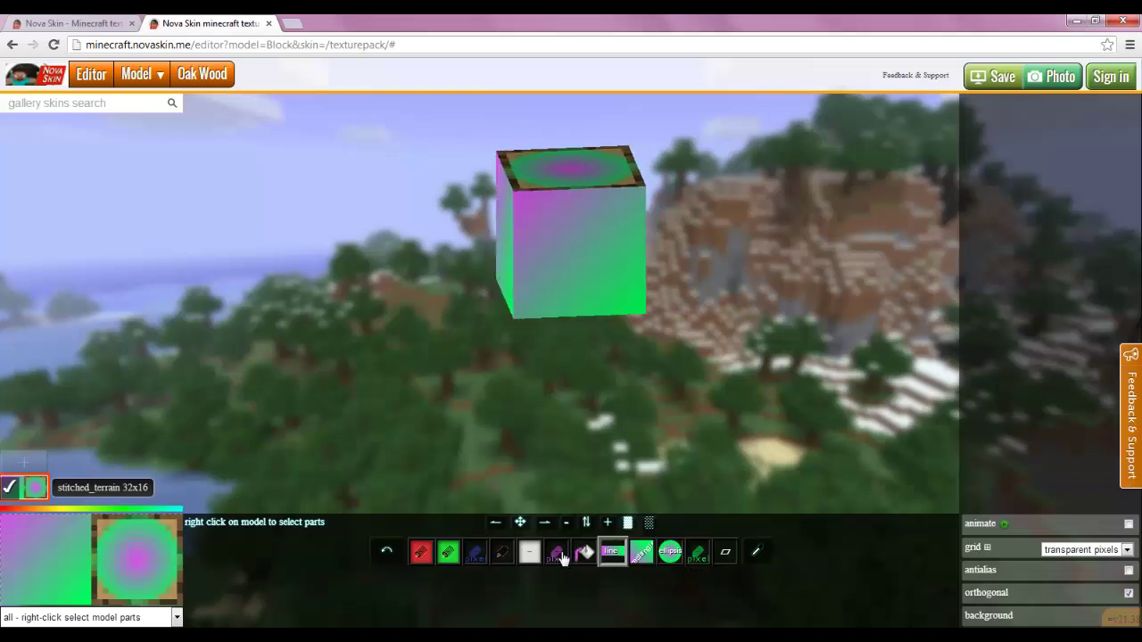
Set the paint colour to gold-yellow with random colour variation enabled.
click(559, 554)
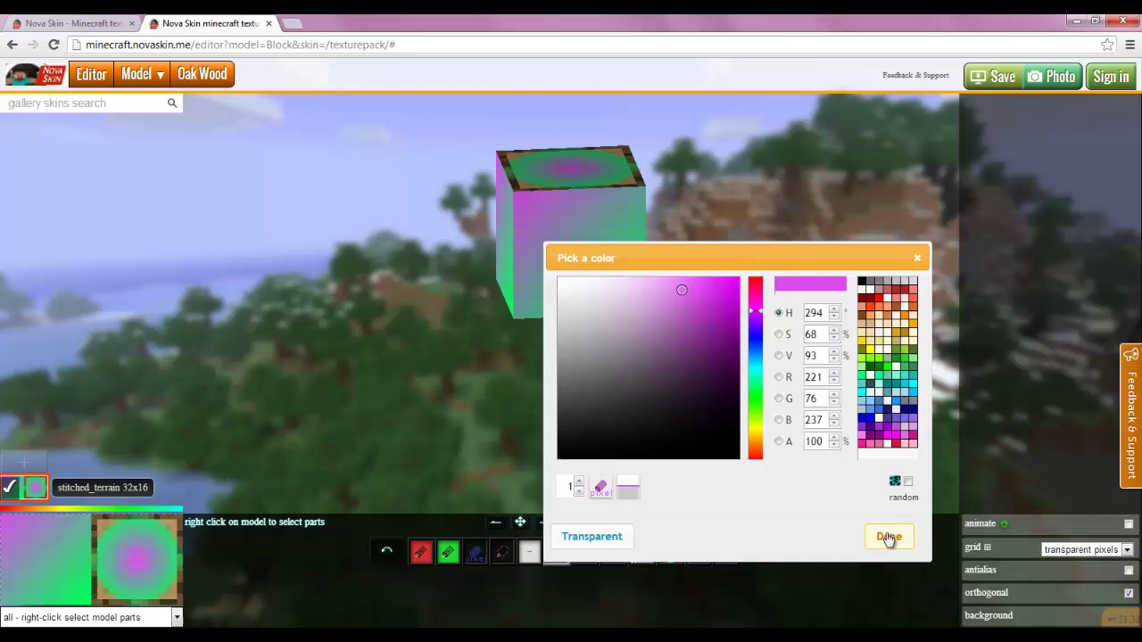
click(887, 538)
click(558, 554)
drag(756, 310, 755, 437)
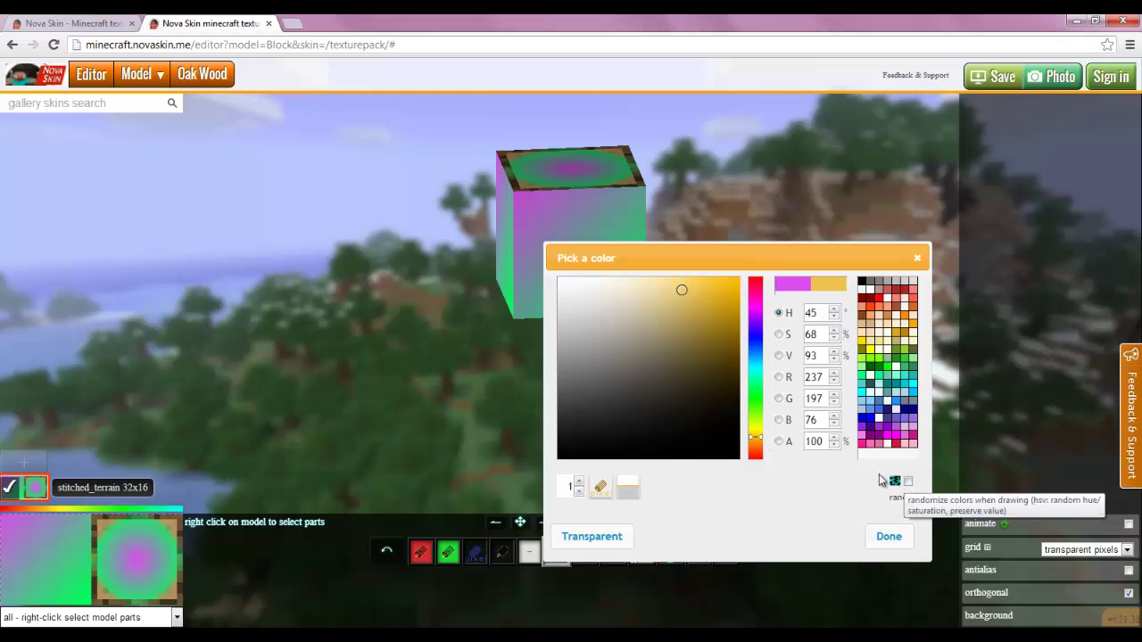
click(755, 426)
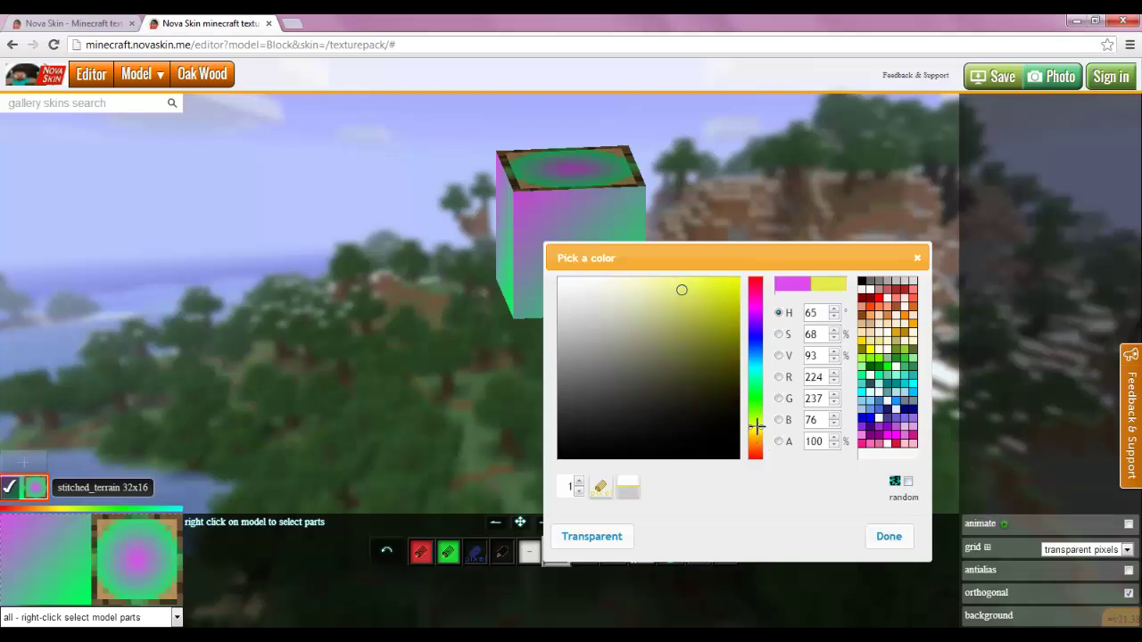
click(889, 536)
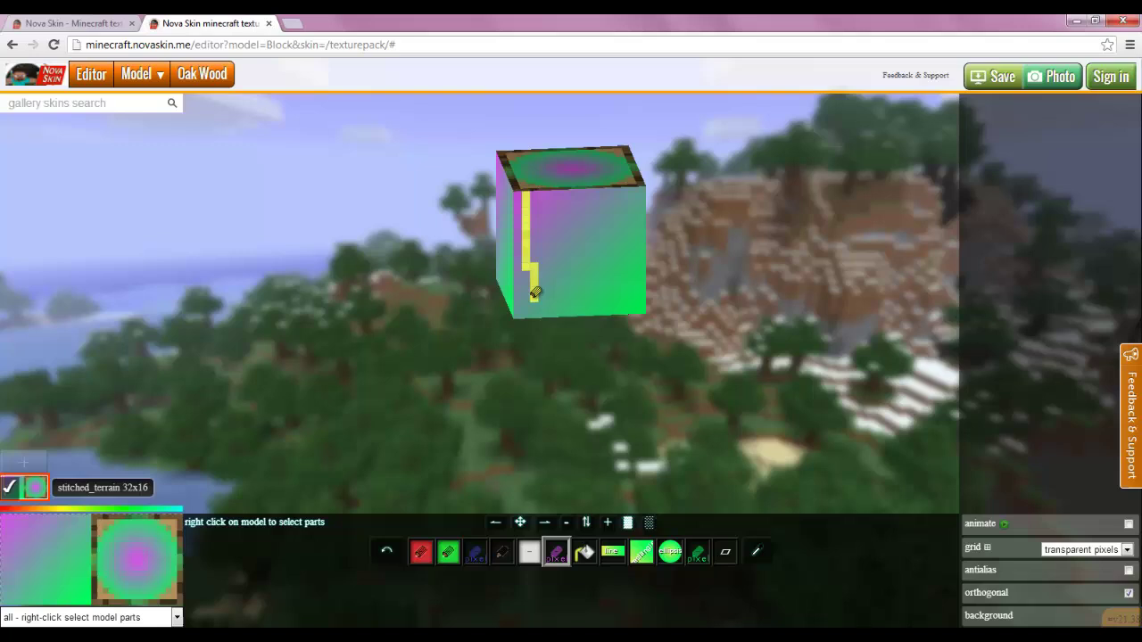
Draw yellow zigzag lines down the front face, orbiting the block to reach the other sides.
mouse_move(535, 309)
mouse_down()
mouse_move(568, 244)
mouse_move(582, 312)
mouse_move(605, 226)
mouse_move(602, 261)
mouse_move(634, 303)
mouse_up()
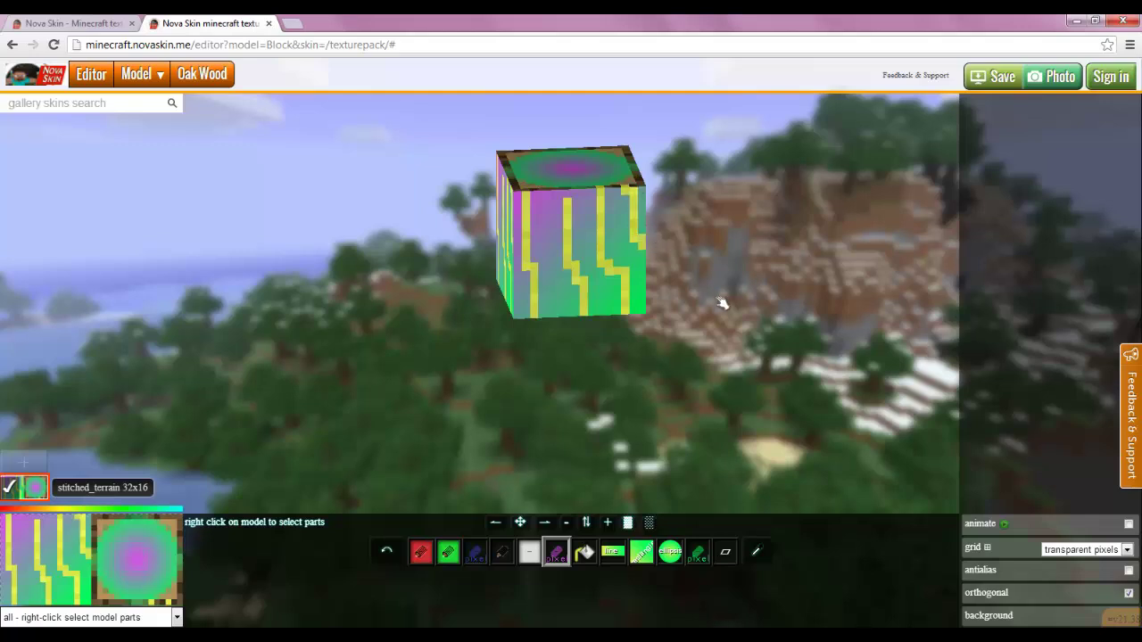
mouse_move(721, 301)
mouse_down()
mouse_move(672, 316)
mouse_move(734, 280)
mouse_move(760, 303)
mouse_move(747, 301)
mouse_up()
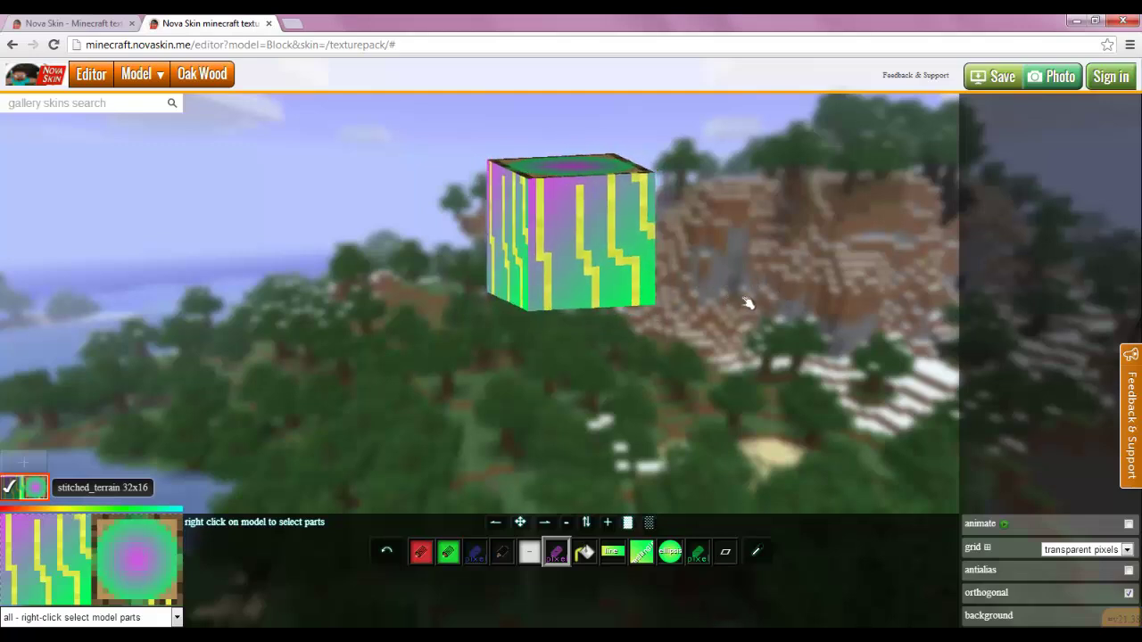
drag(589, 281, 563, 260)
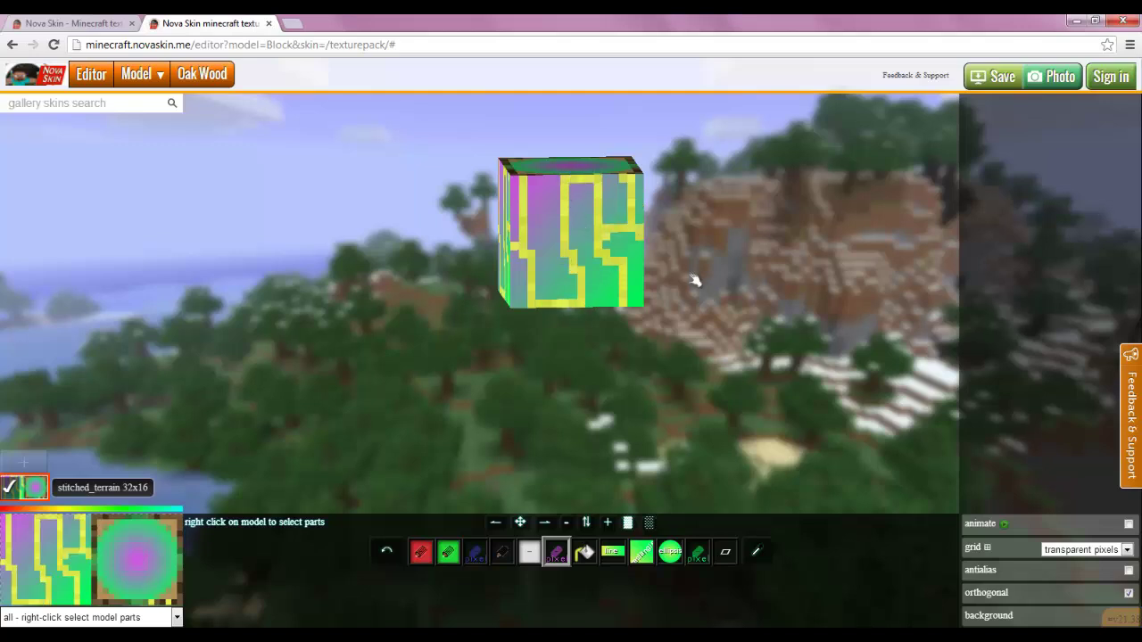
mouse_move(694, 281)
mouse_down()
mouse_move(650, 306)
mouse_move(604, 288)
mouse_move(493, 342)
mouse_move(637, 318)
mouse_move(688, 274)
mouse_up()
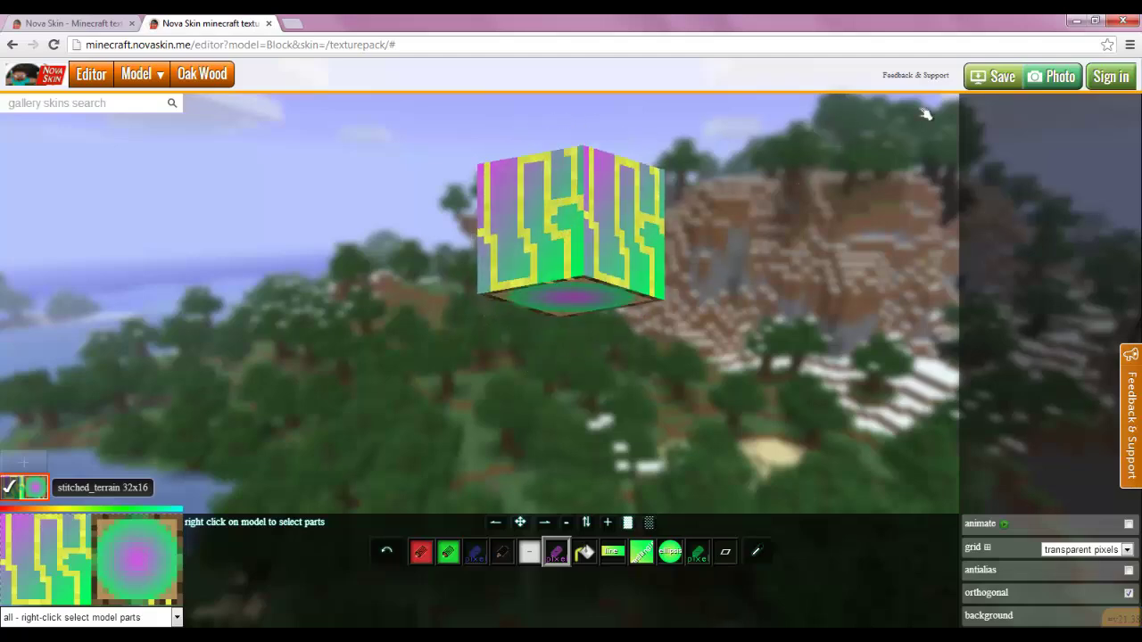
Save the block texture to Demo Pack, overwriting tree_side.png and tree_top.png.
click(995, 77)
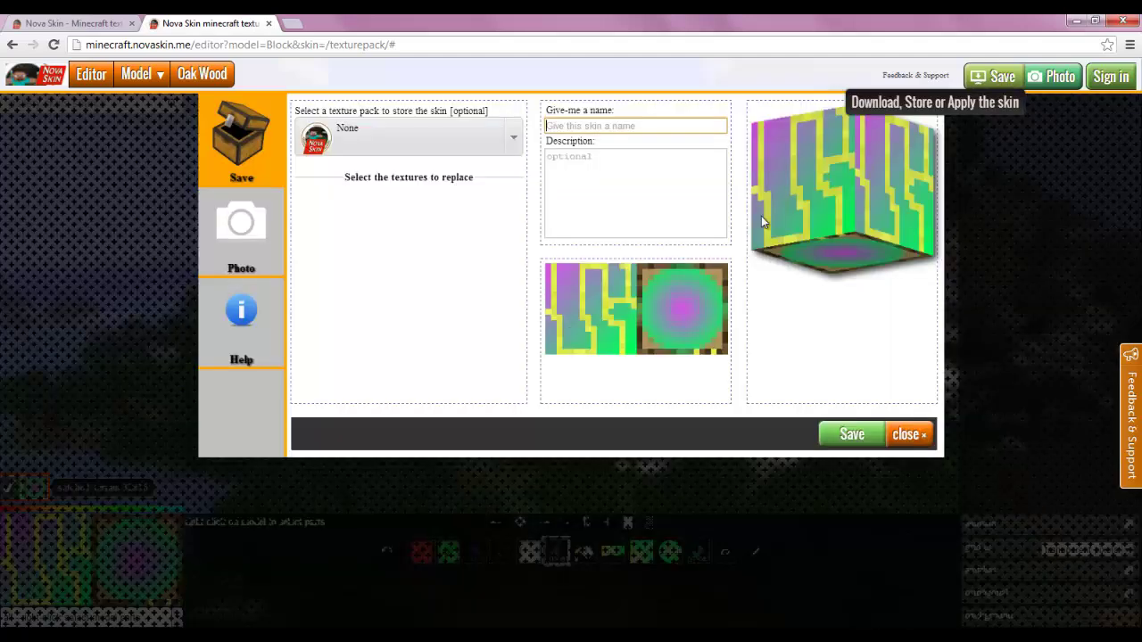
click(500, 134)
click(435, 374)
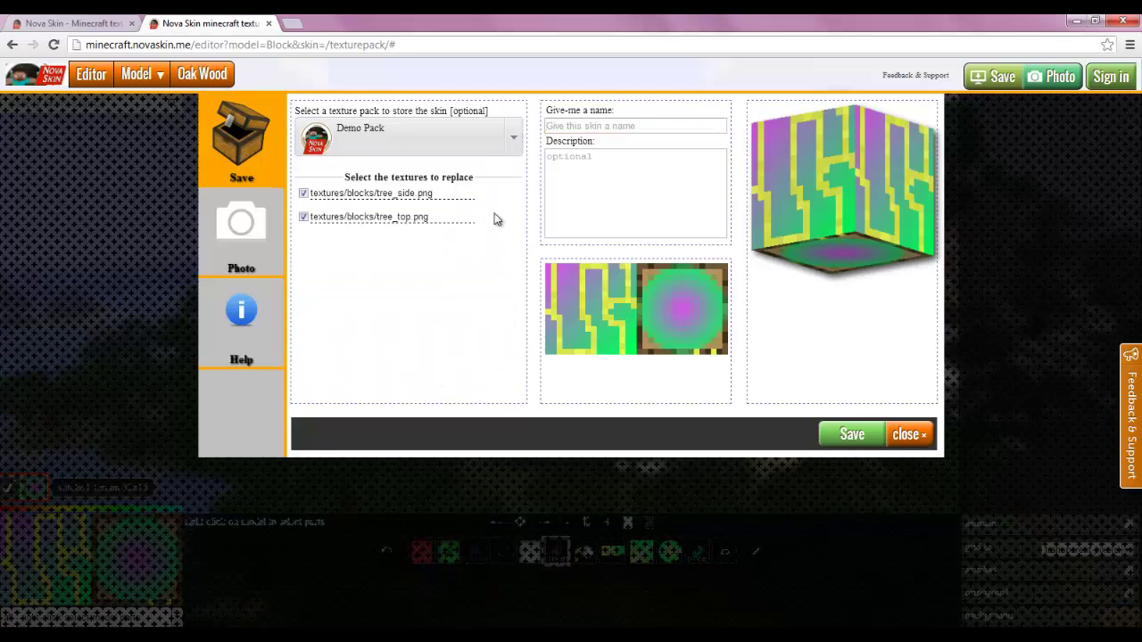
click(849, 434)
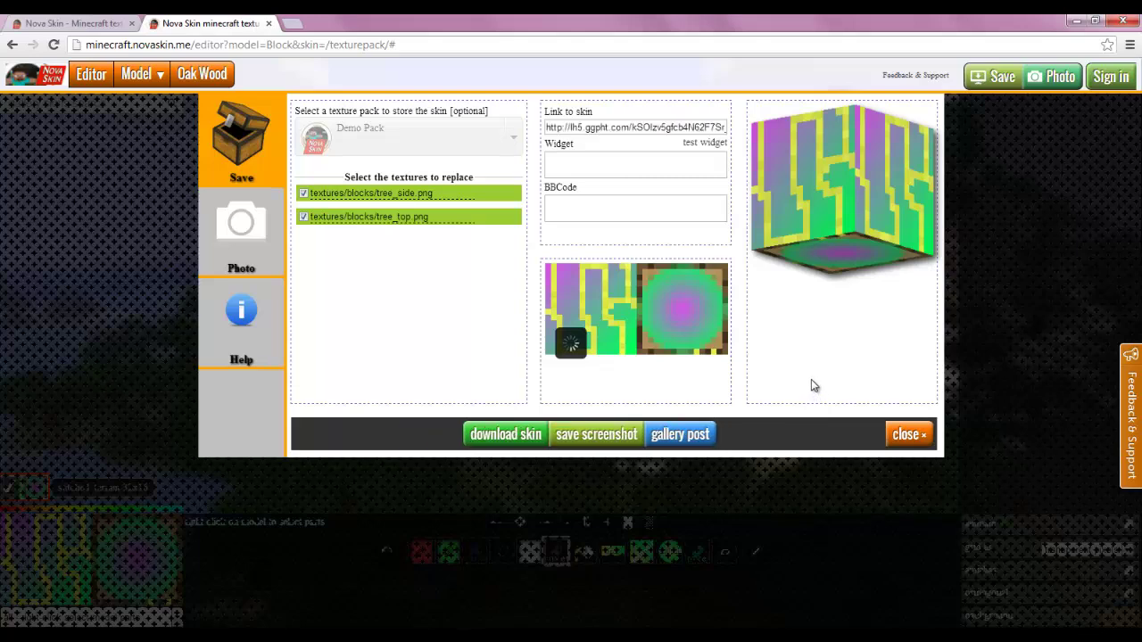
click(904, 440)
Return to the texture packs overview and scroll through the item textures to find Iron Sword.
click(92, 75)
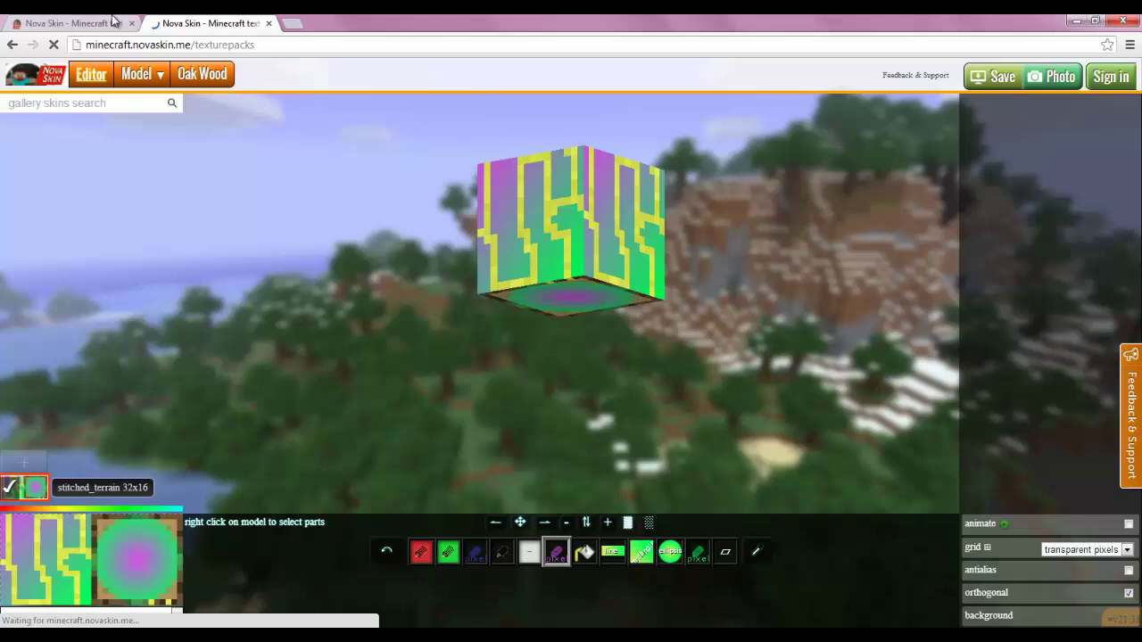
scroll(490, 383, down, 20)
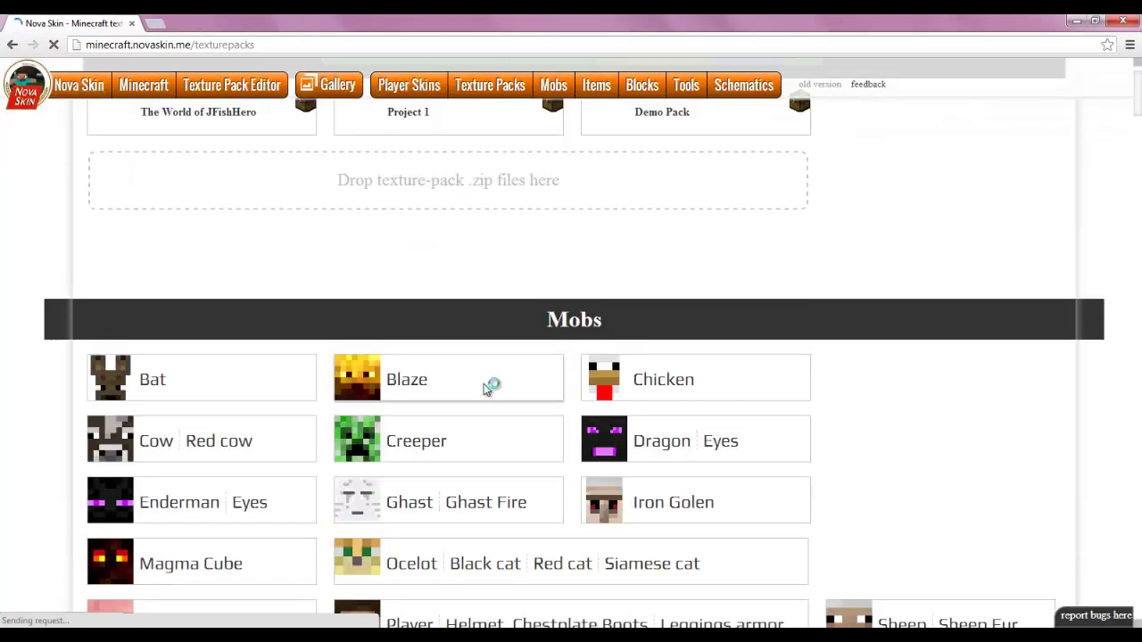
scroll(489, 384, down, 15)
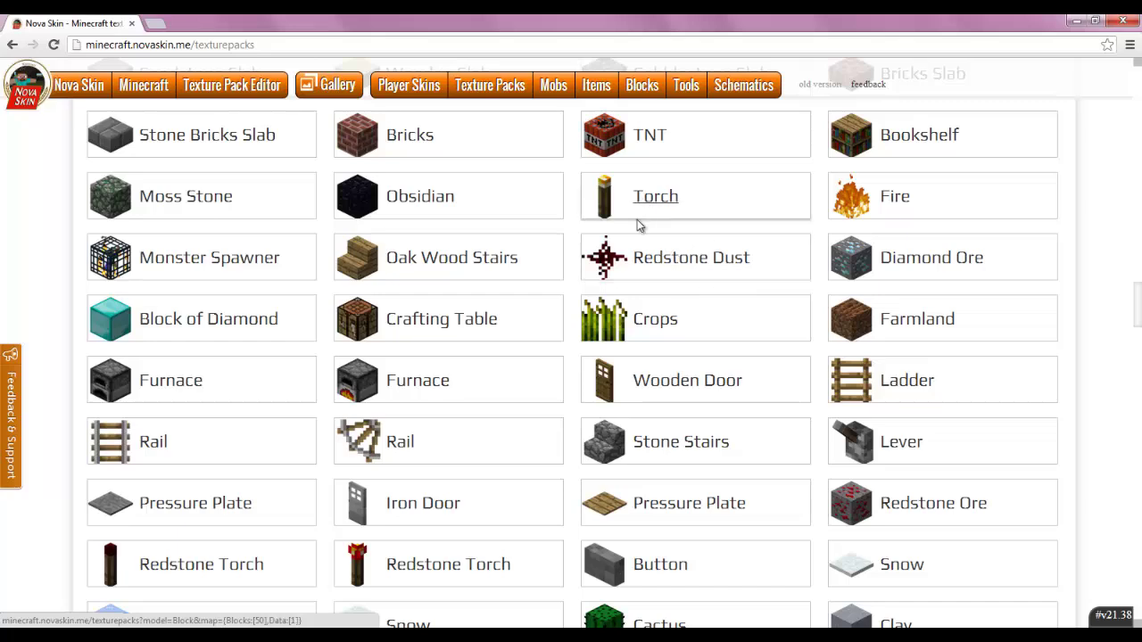
scroll(580, 255, down, 6)
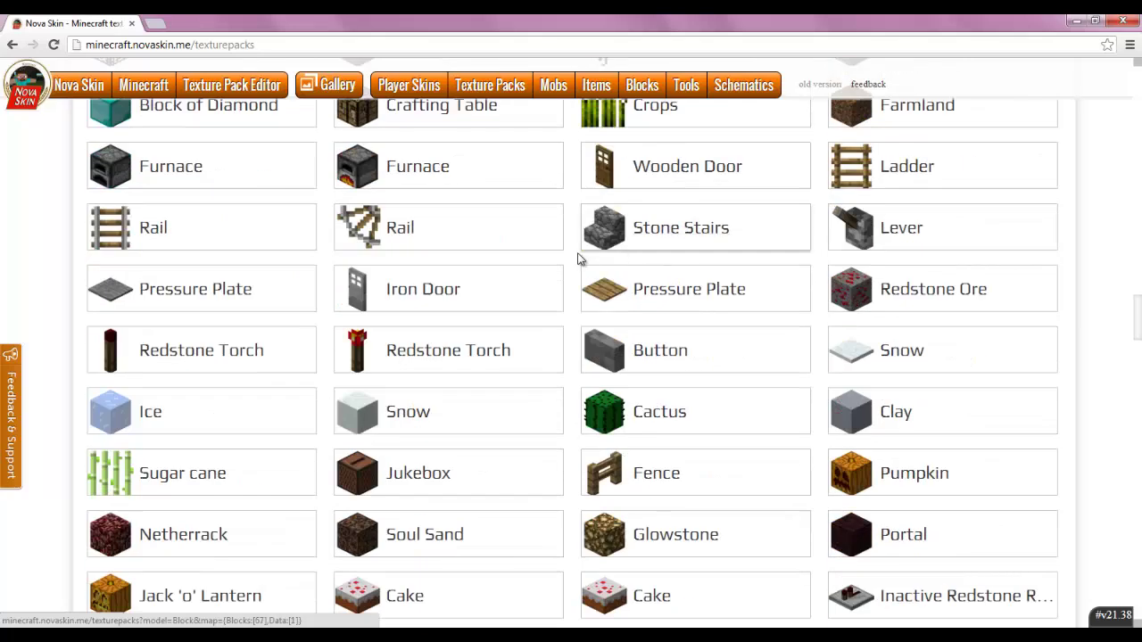
scroll(764, 234, up, 2)
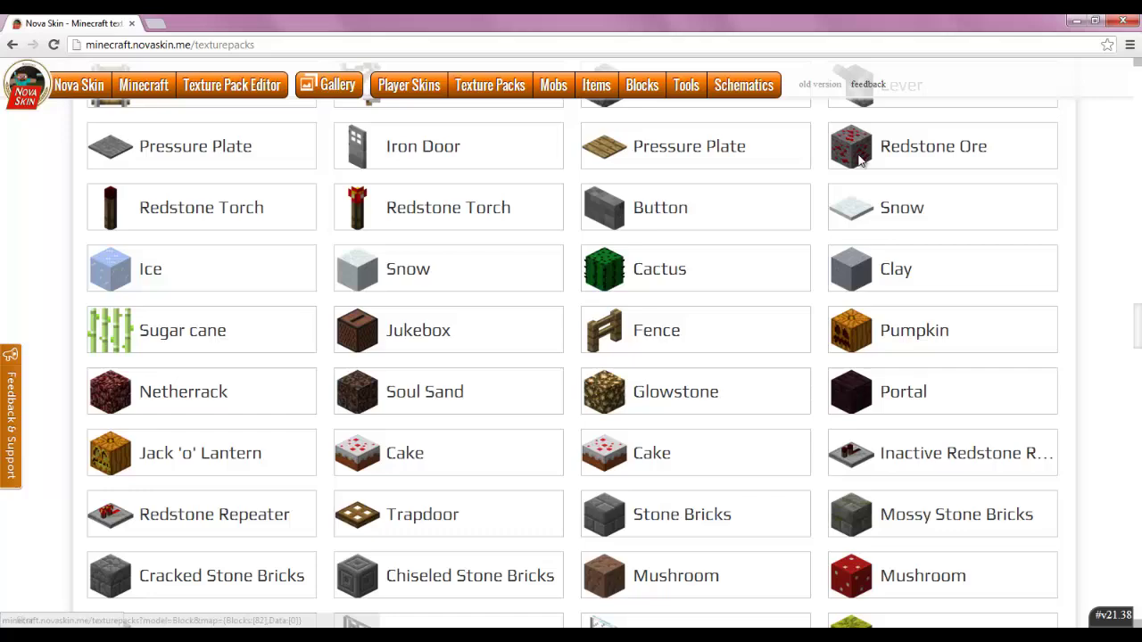
scroll(214, 469, down, 1)
scroll(184, 475, down, 8)
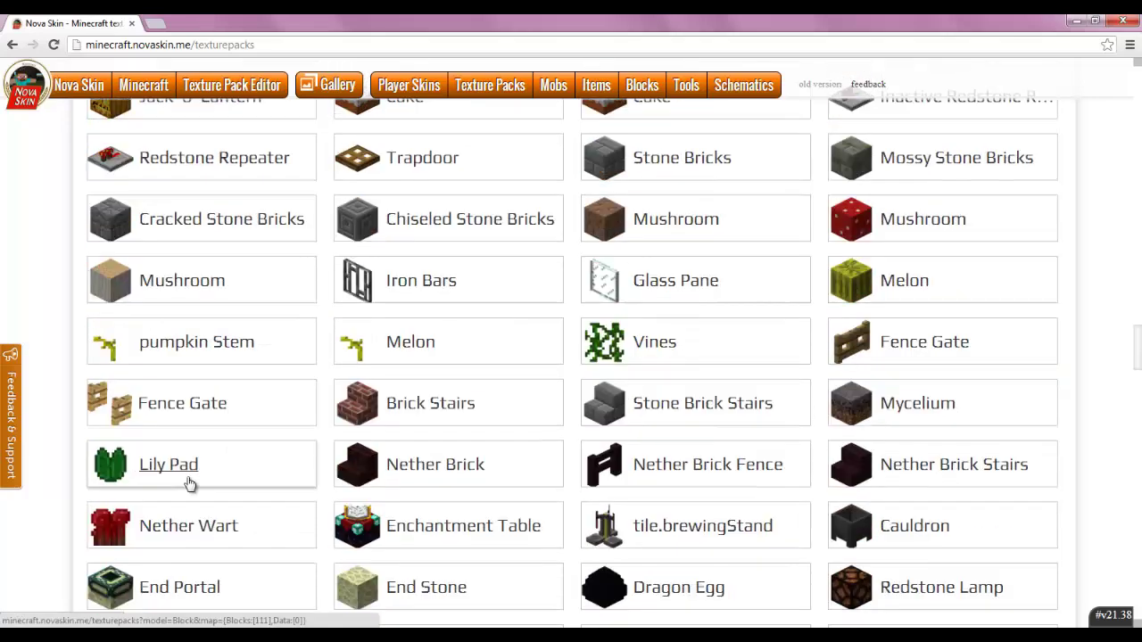
scroll(176, 432, down, 9)
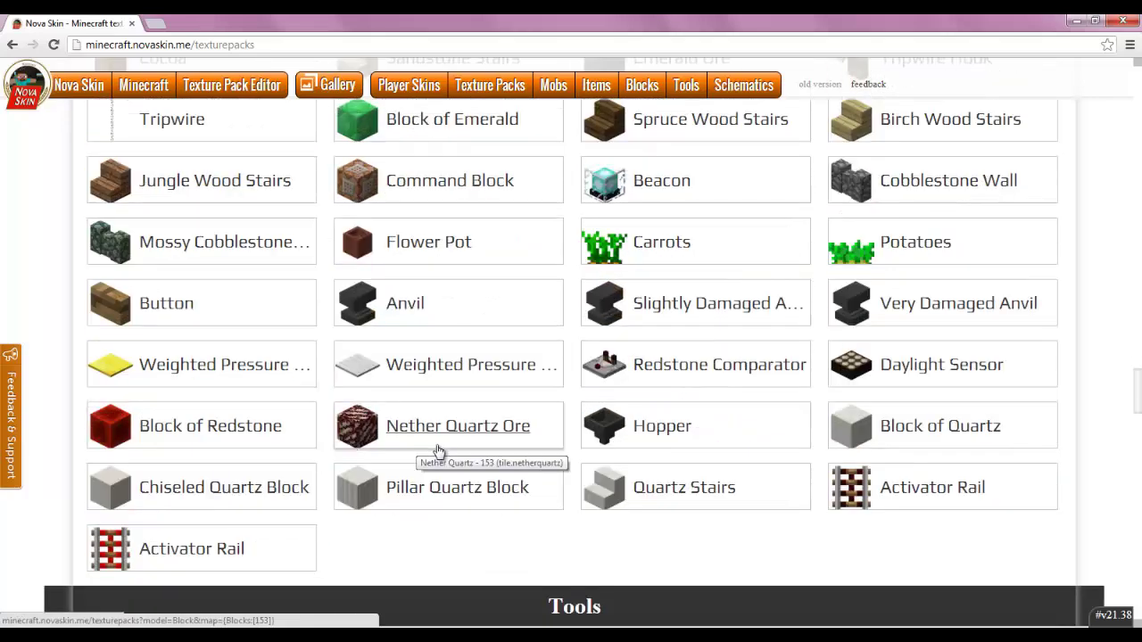
scroll(444, 451, up, 5)
scroll(473, 357, down, 4)
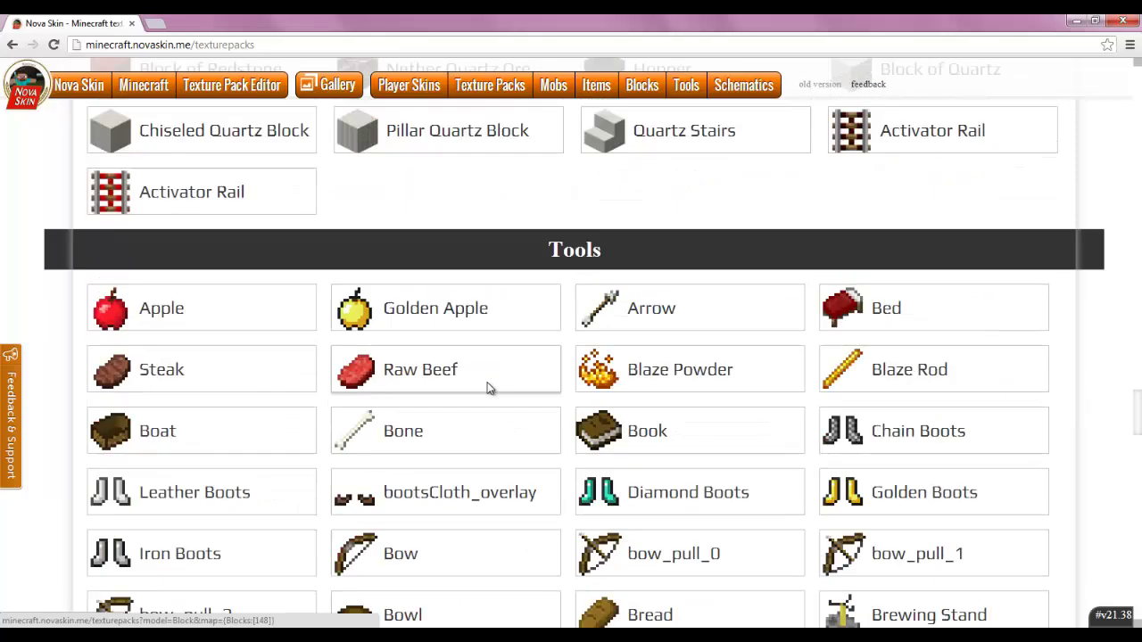
scroll(633, 357, down, 2)
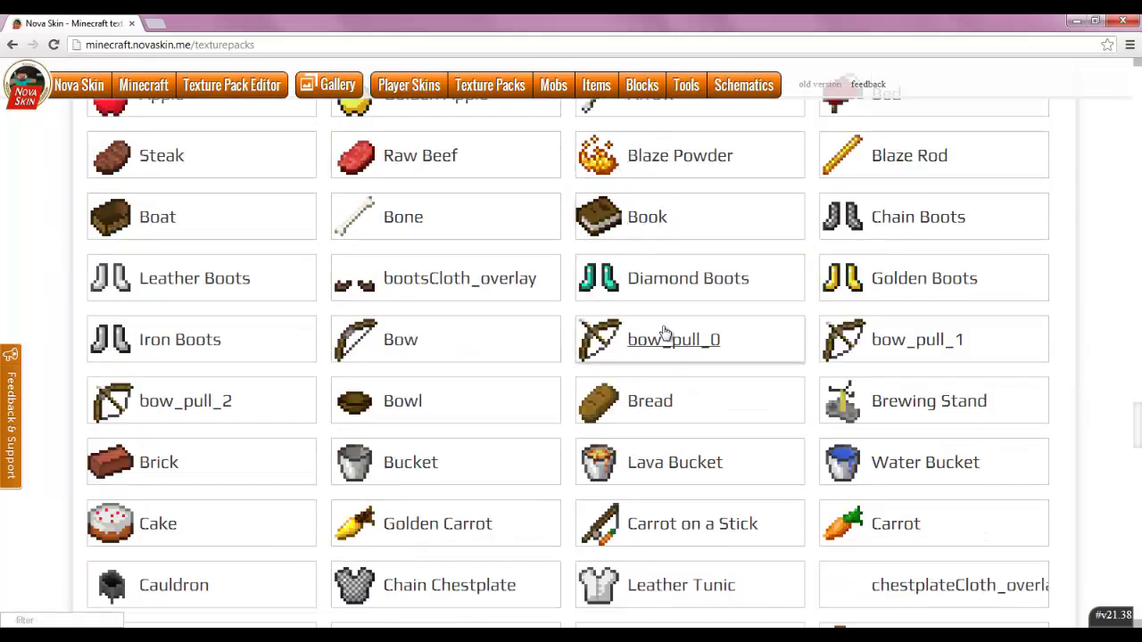
scroll(665, 331, down, 6)
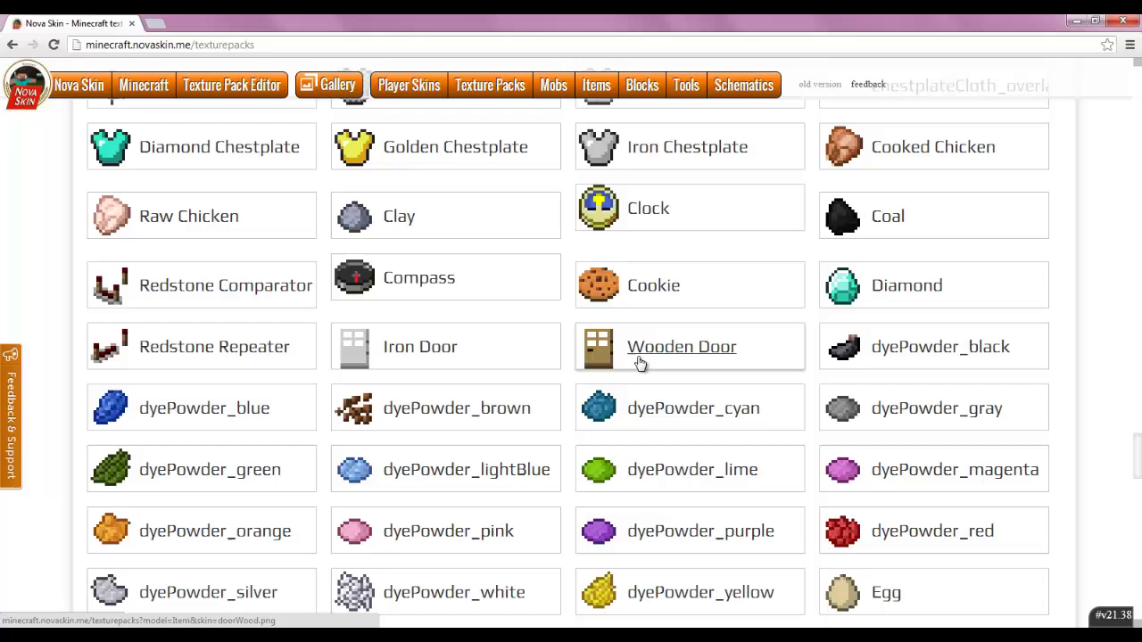
scroll(637, 367, down, 3)
scroll(635, 369, up, 4)
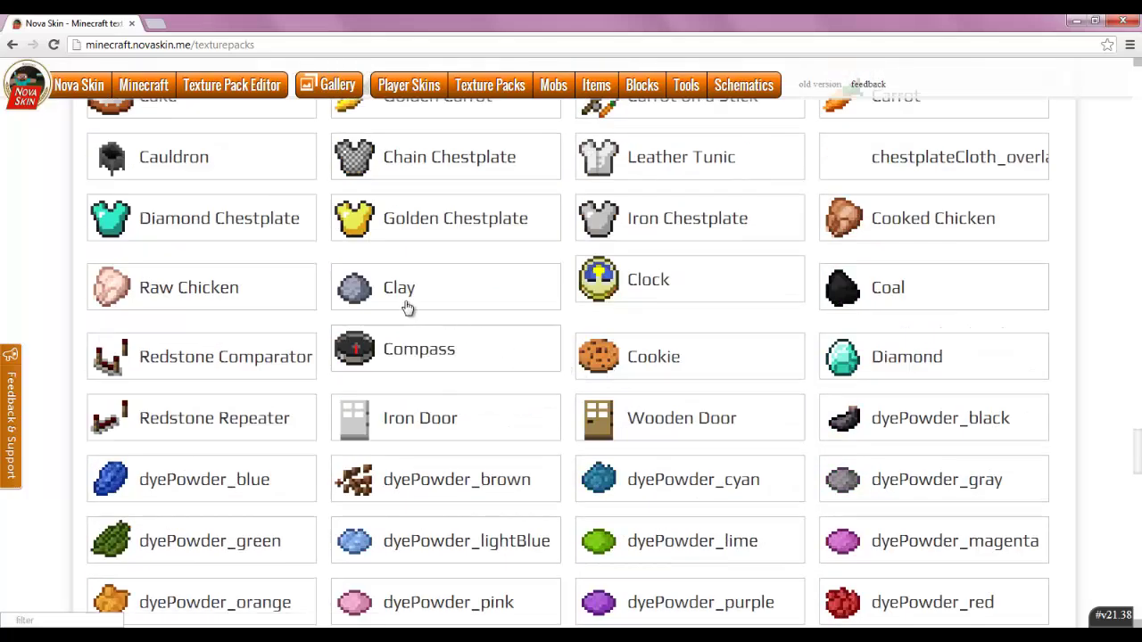
scroll(406, 308, up, 2)
scroll(273, 276, down, 13)
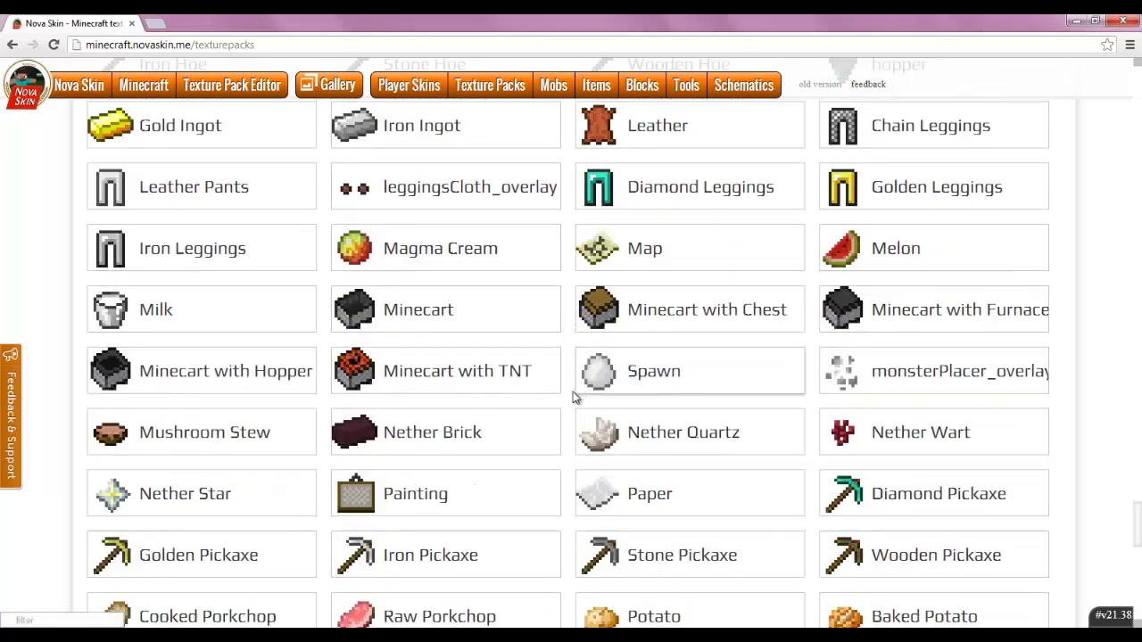
scroll(562, 402, down, 11)
scroll(603, 429, up, 1)
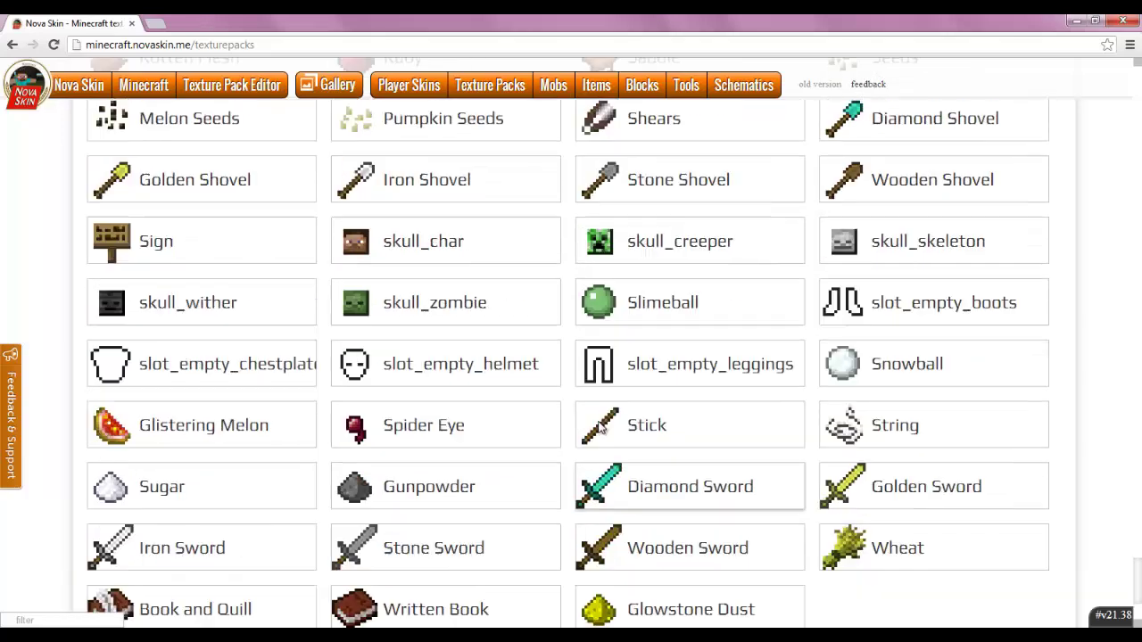
scroll(603, 430, up, 2)
scroll(571, 426, down, 3)
scroll(481, 424, up, 1)
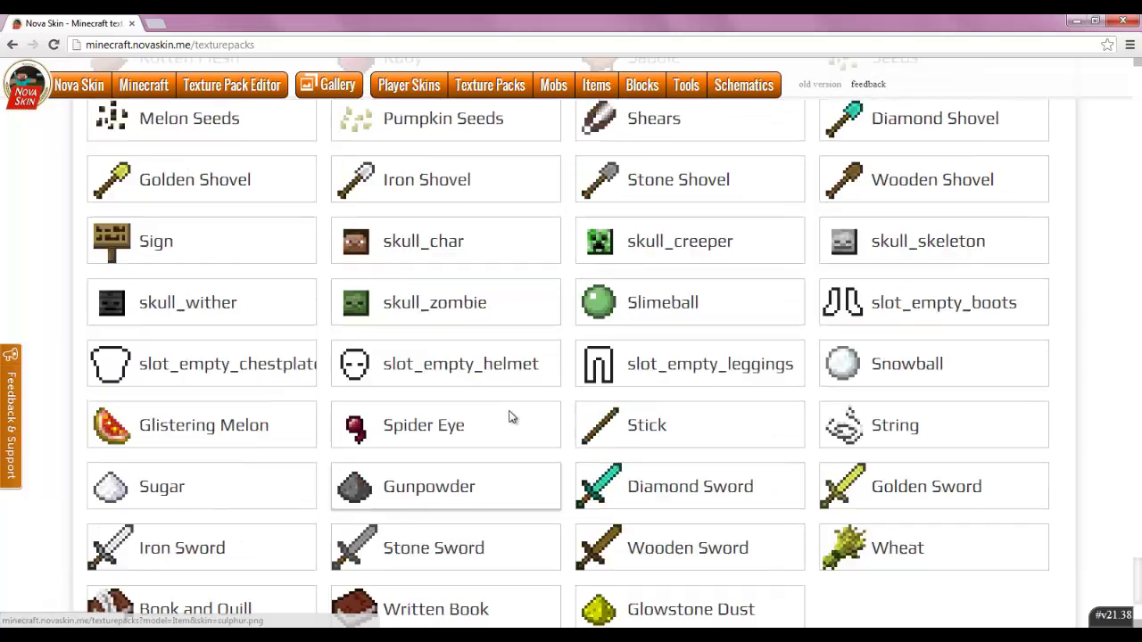
scroll(511, 417, up, 2)
scroll(559, 430, down, 4)
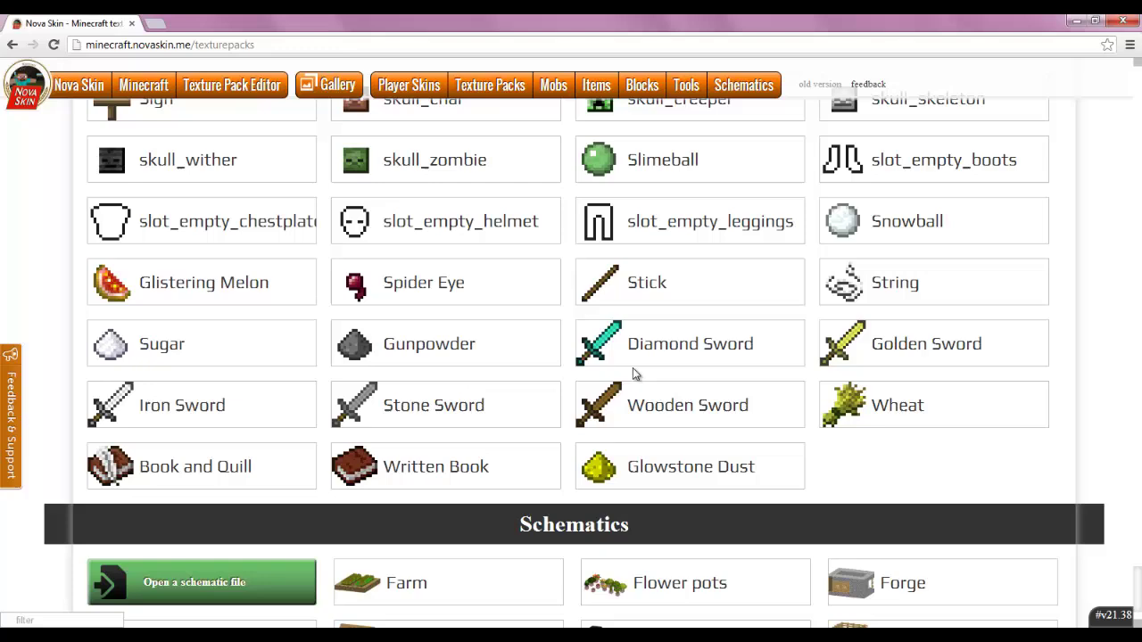
Open the Iron Sword's 16x16 swordIron.png in the editor and confirm orange as the paint colour.
click(221, 411)
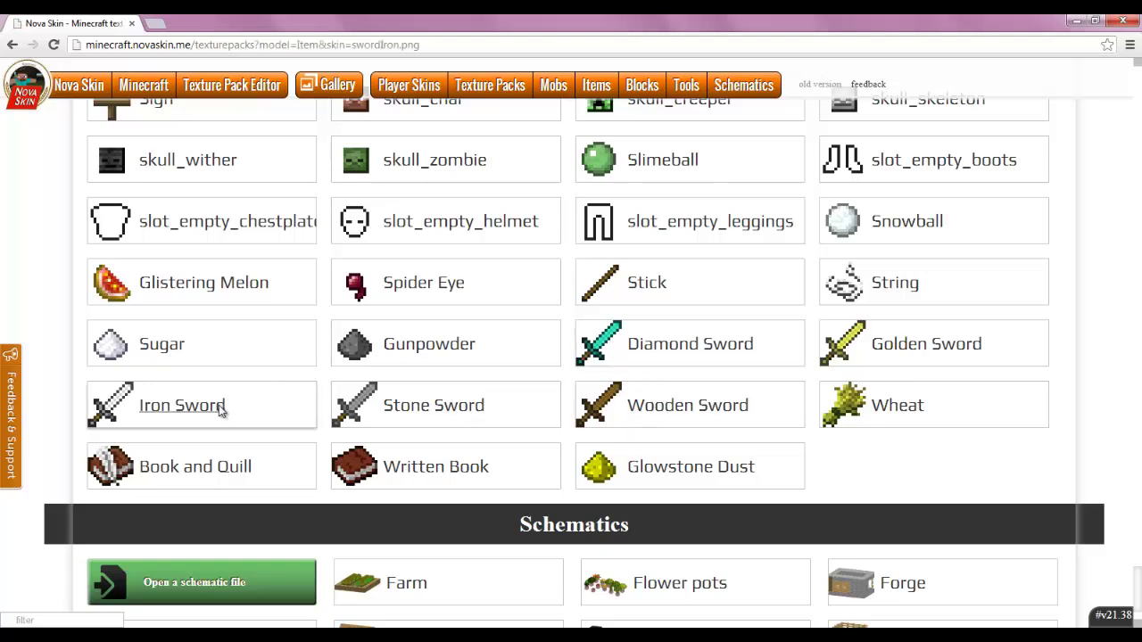
click(422, 284)
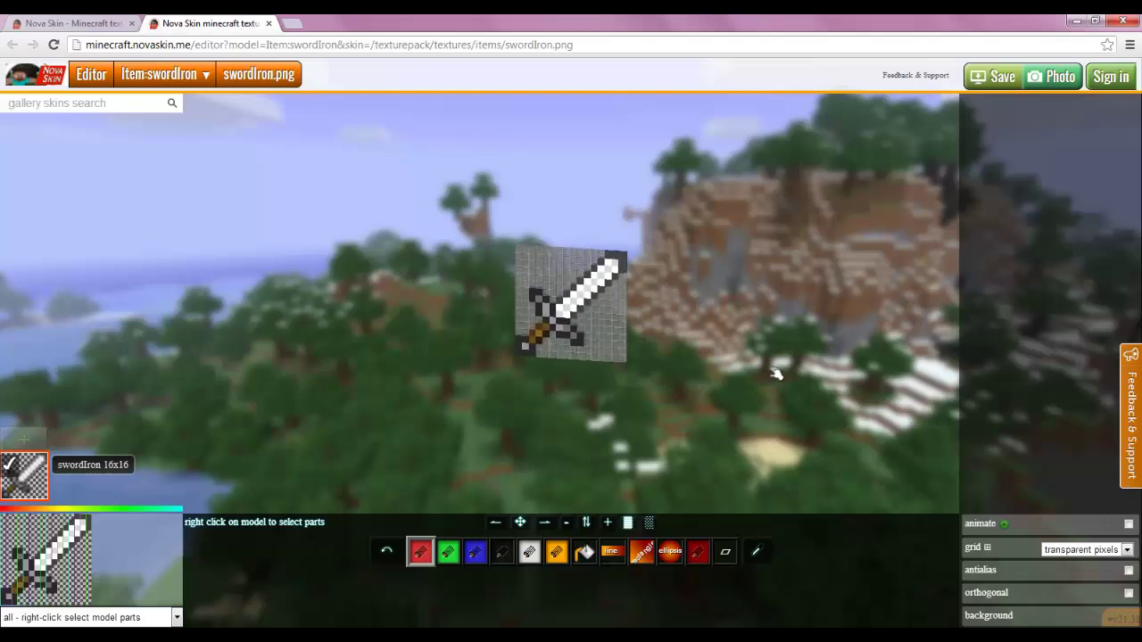
click(559, 551)
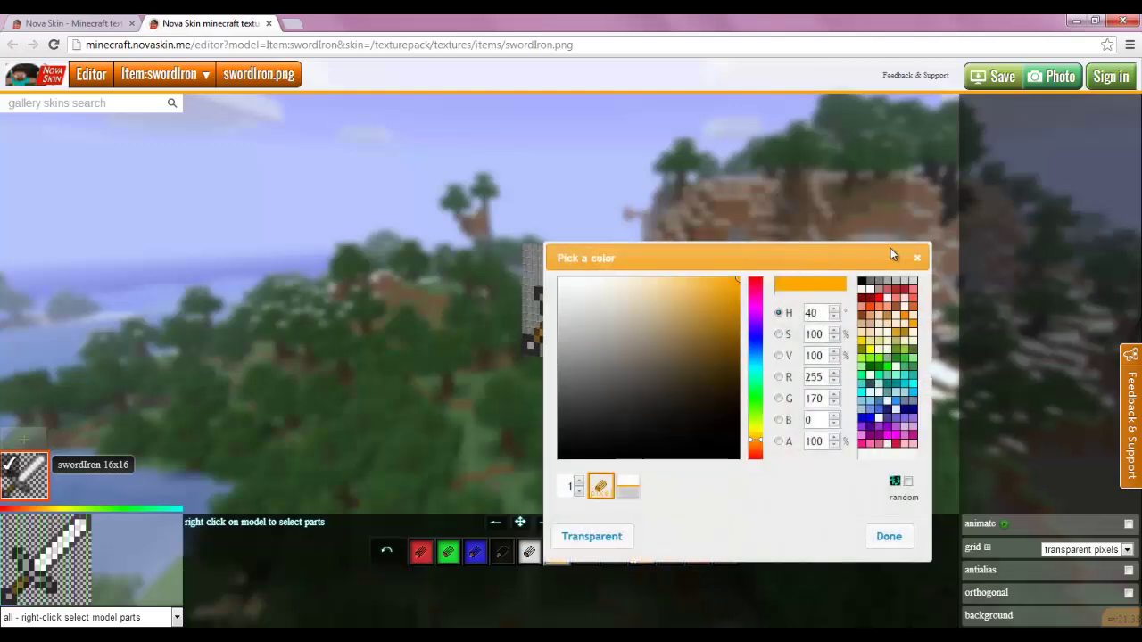
click(888, 536)
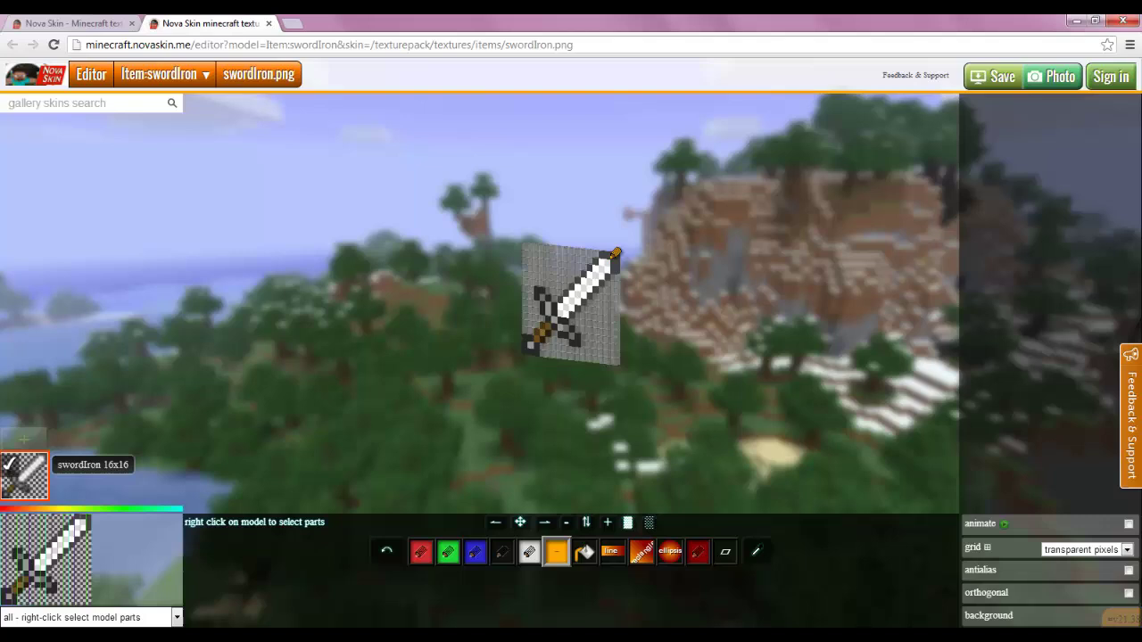
Rotate the sword model to inspect its back.
mouse_move(676, 307)
mouse_down()
mouse_move(625, 312)
mouse_move(682, 312)
mouse_up()
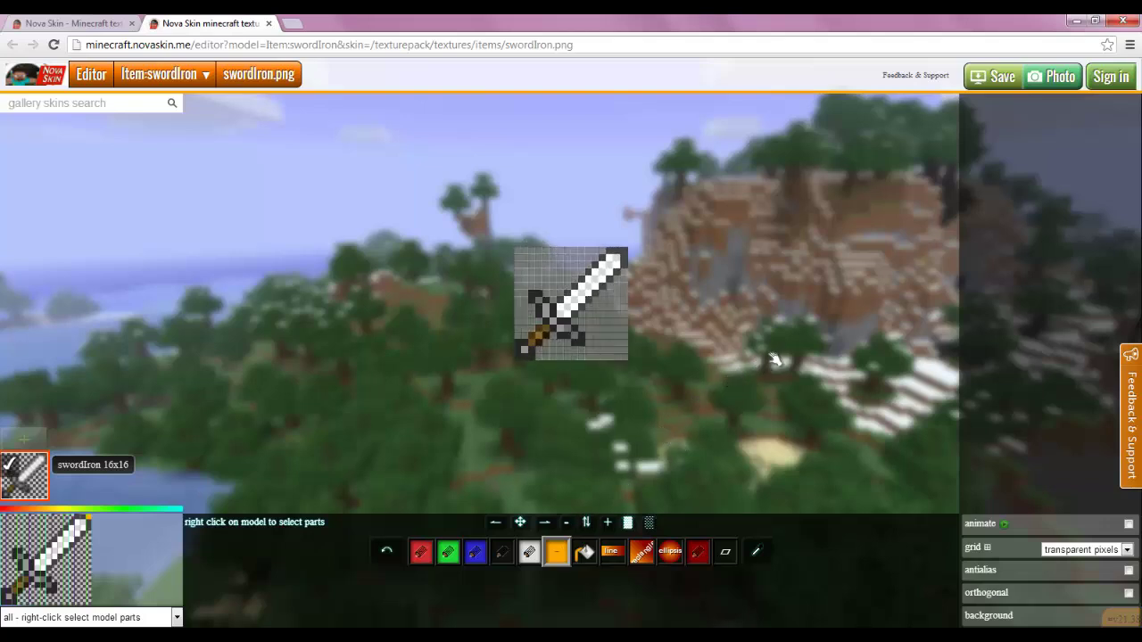
click(1026, 592)
click(1005, 526)
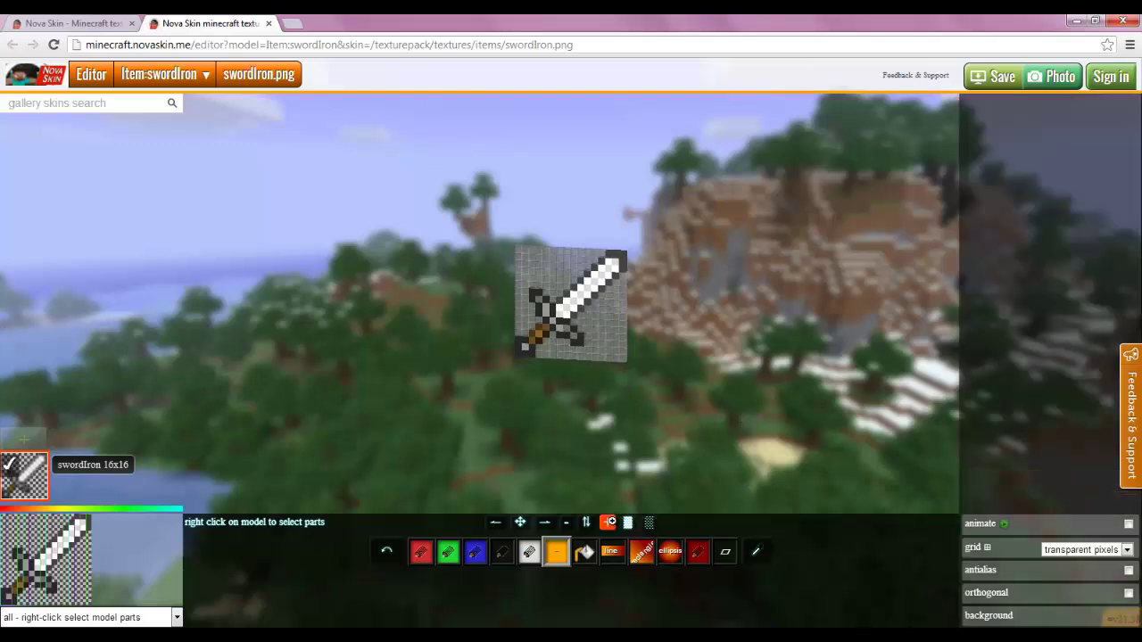
Zoom in on the sword and pick pure blue as the paint colour.
click(607, 521)
click(607, 521)
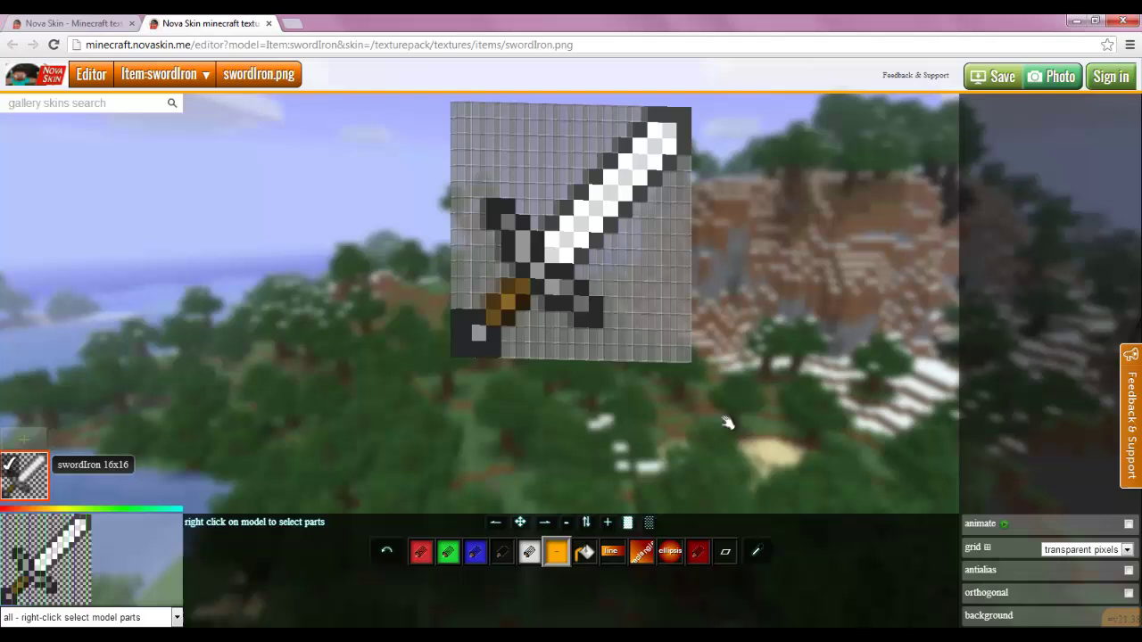
click(476, 553)
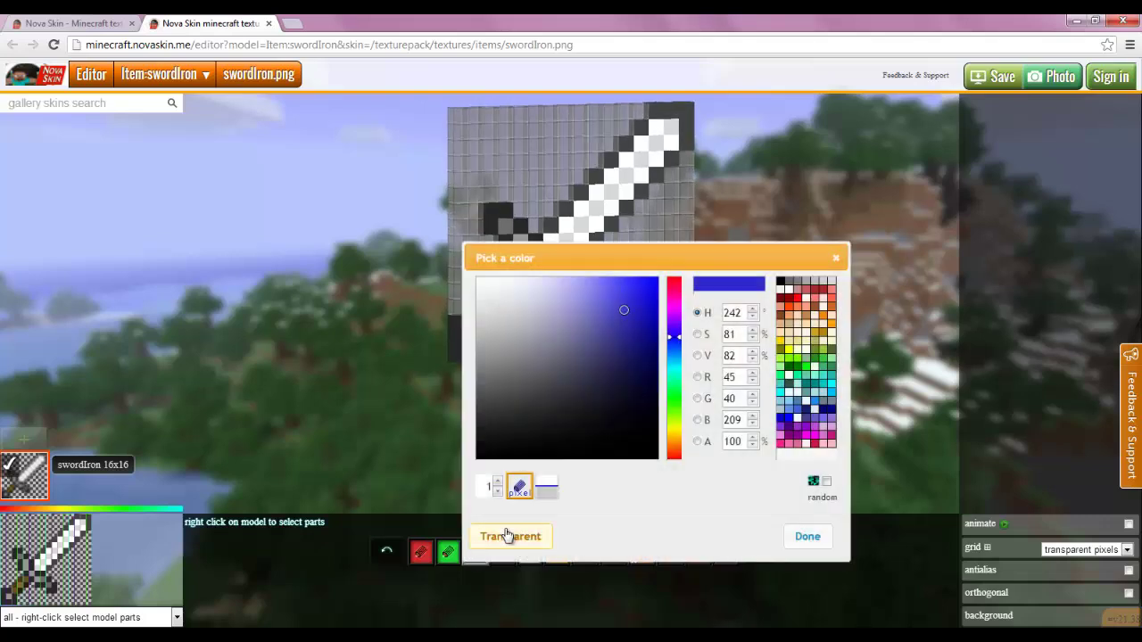
click(788, 423)
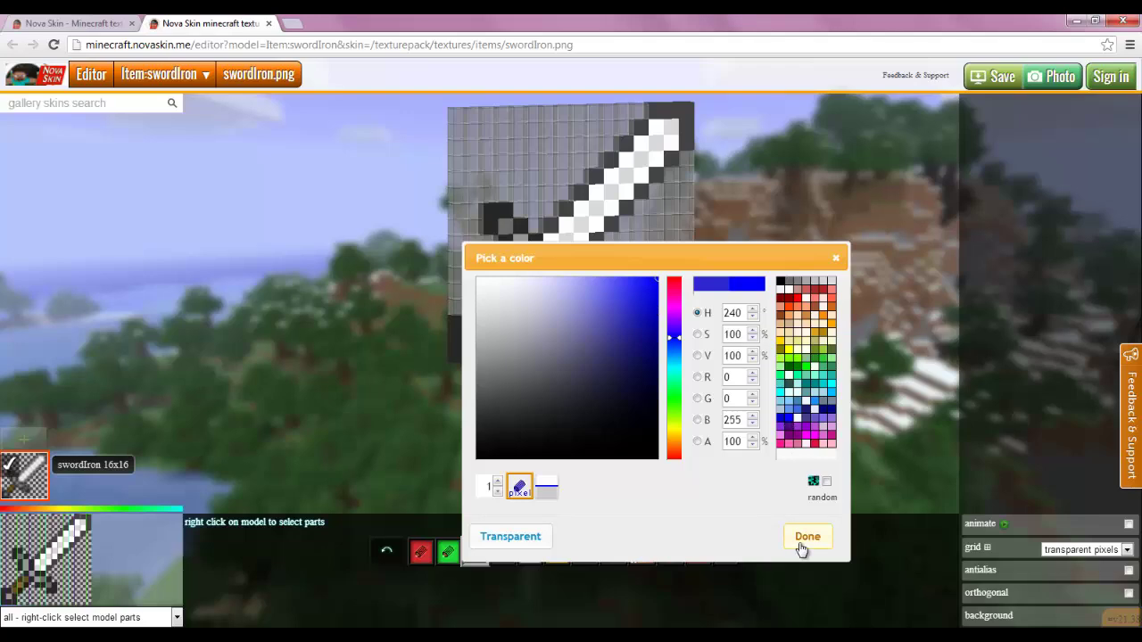
click(806, 536)
Paint the hilt and handle blue, plus blue zigzags up both sides of the blade.
mouse_move(557, 228)
mouse_down()
mouse_move(526, 268)
mouse_move(551, 273)
mouse_up()
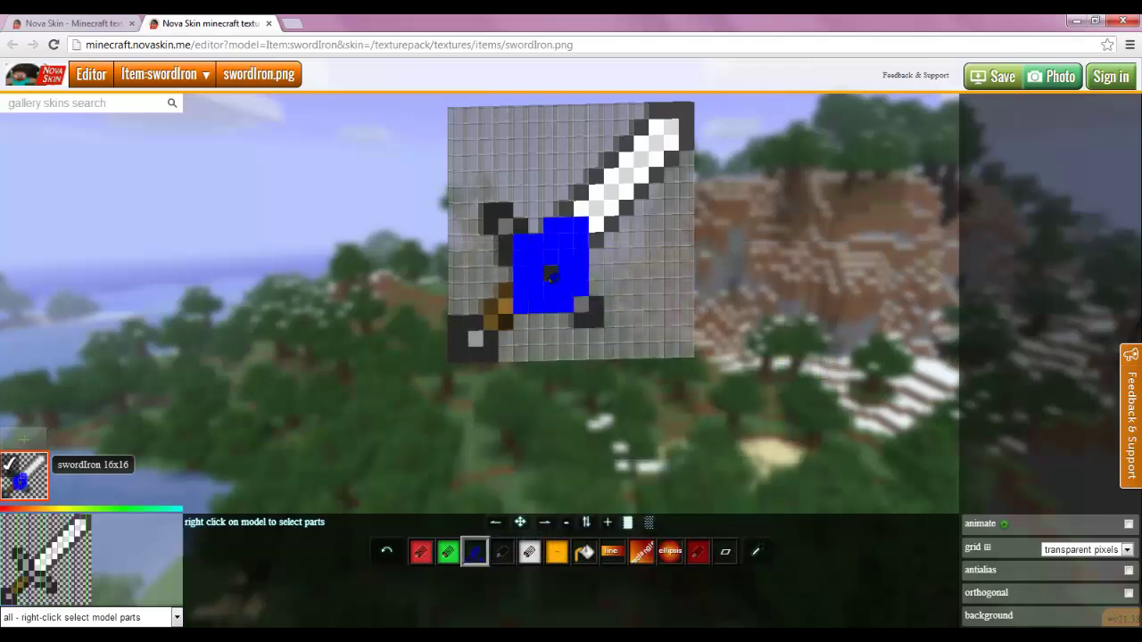
drag(488, 331, 492, 309)
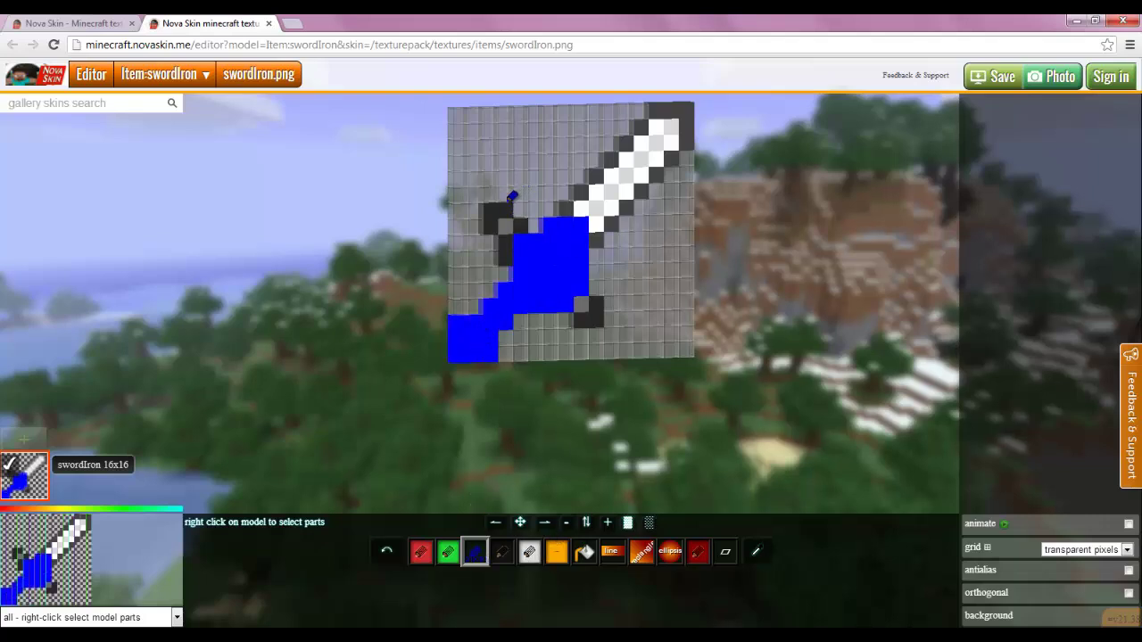
mouse_move(512, 196)
mouse_down()
mouse_move(507, 181)
mouse_move(534, 178)
mouse_move(571, 121)
mouse_move(585, 112)
mouse_move(596, 132)
mouse_up()
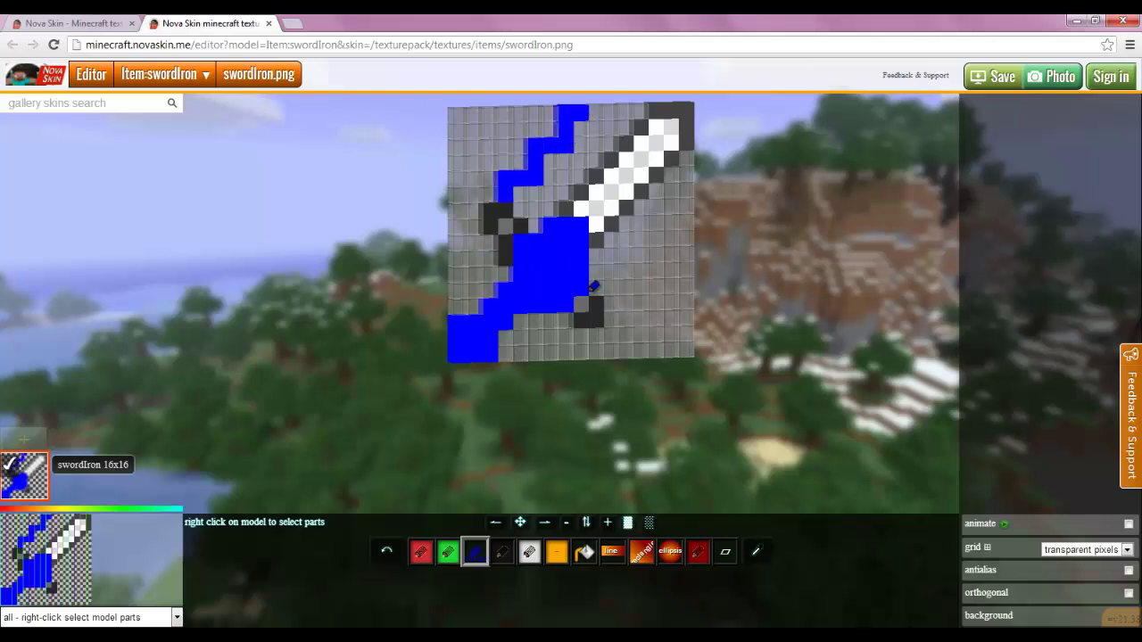
mouse_move(616, 272)
mouse_down()
mouse_move(642, 267)
mouse_move(681, 201)
mouse_up()
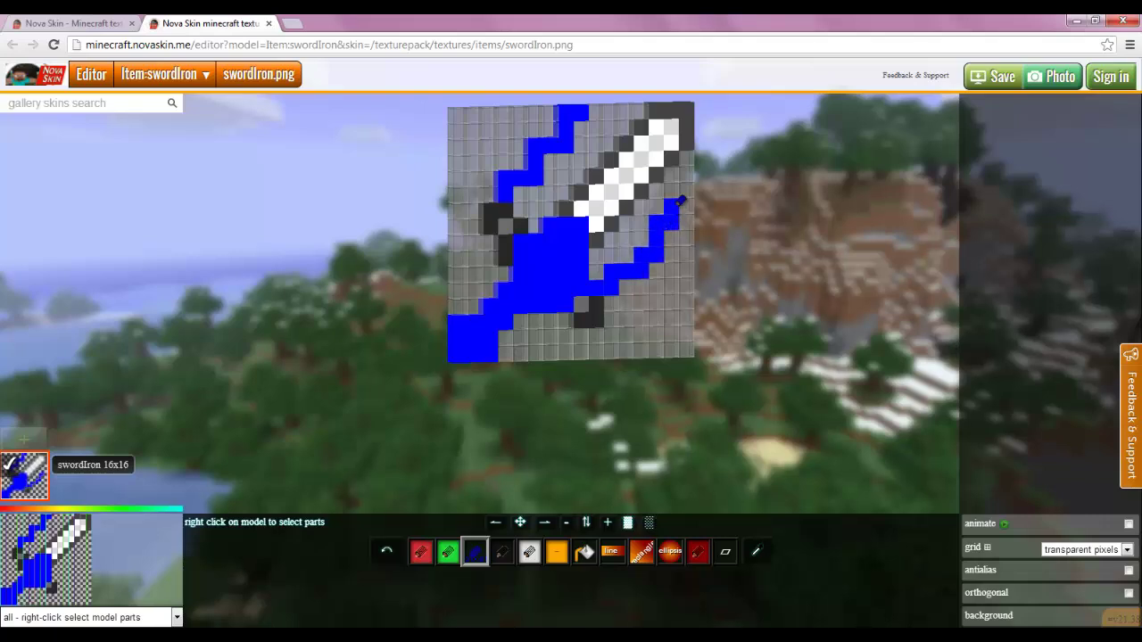
drag(751, 357, 731, 343)
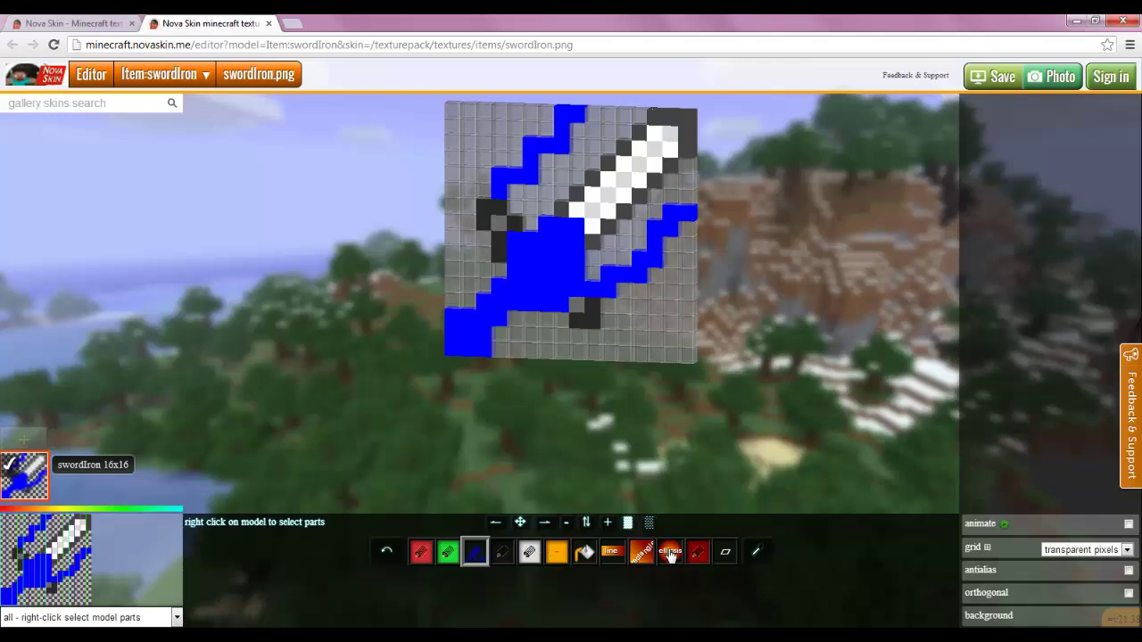
Change both paint colour swatches to green hues.
click(669, 552)
click(530, 553)
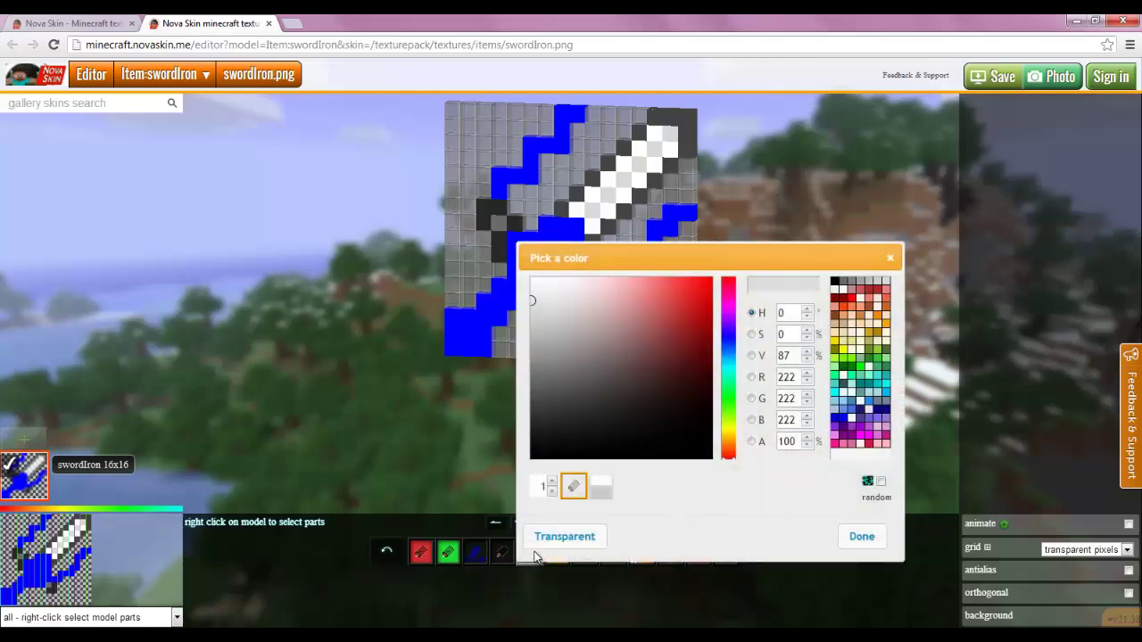
click(861, 538)
click(584, 554)
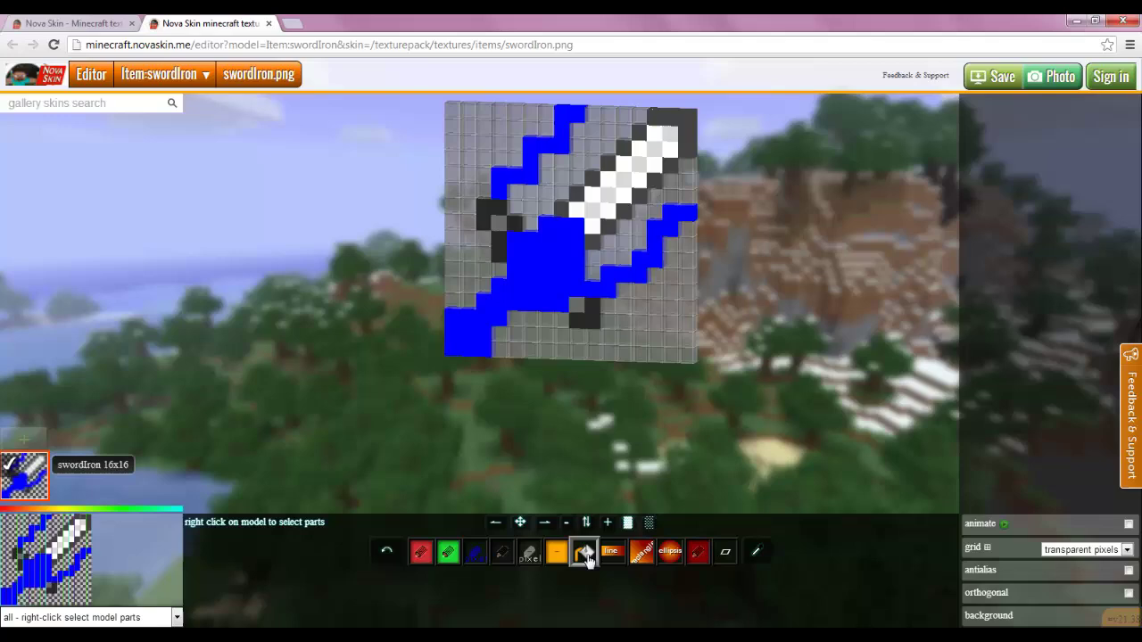
click(558, 554)
drag(750, 408, 750, 379)
click(887, 539)
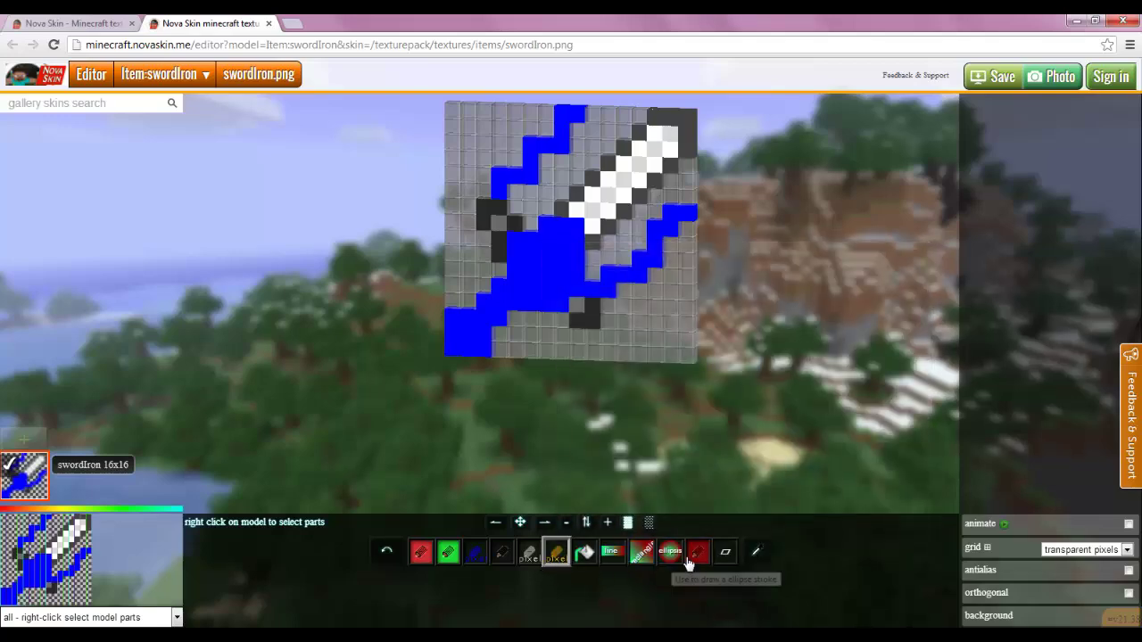
click(697, 551)
drag(892, 439, 892, 413)
click(1035, 547)
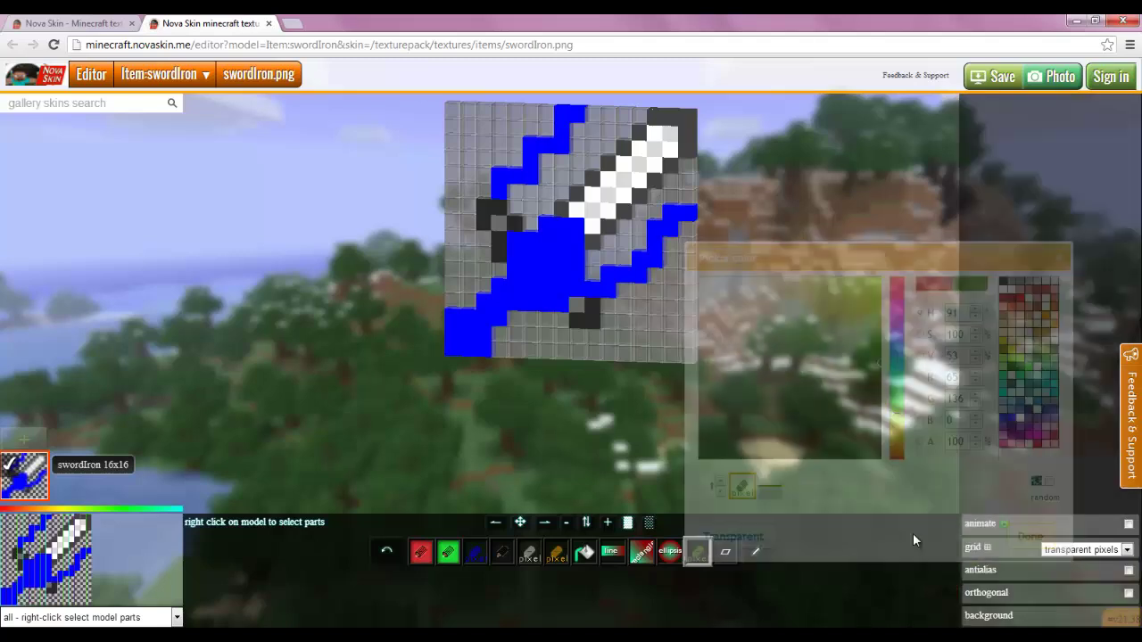
Draw a green circle at the guard, a diagonal line from the bottom-left, and a gradient rectangle over the upper blade.
mouse_move(559, 256)
mouse_down()
mouse_move(601, 301)
mouse_move(606, 291)
mouse_up()
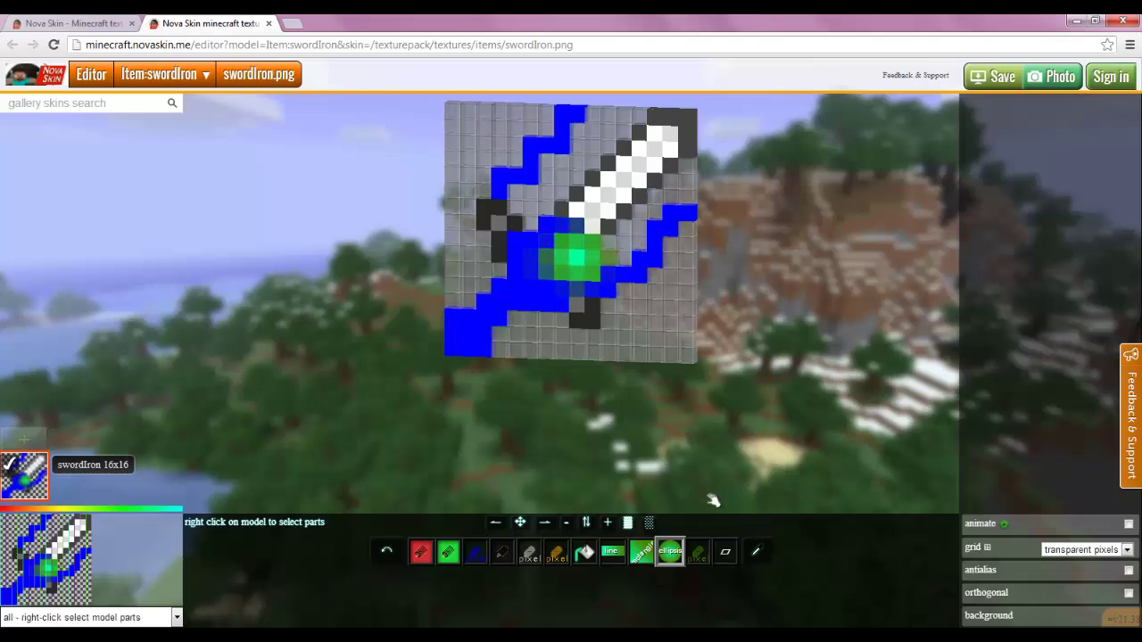
click(612, 551)
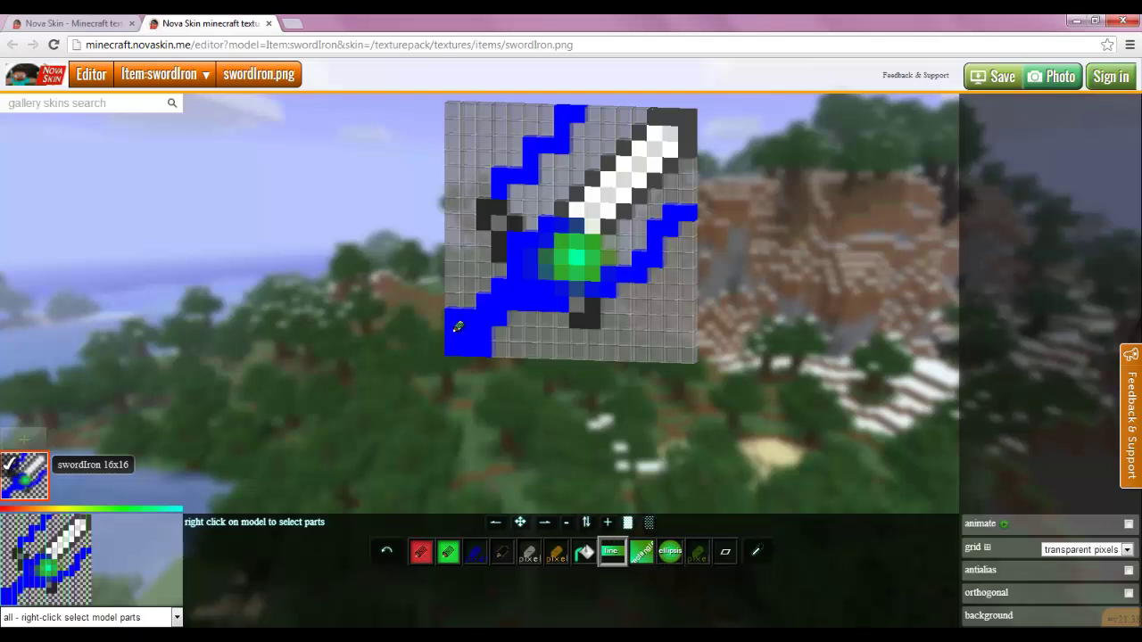
mouse_move(457, 328)
mouse_down()
mouse_move(524, 267)
mouse_move(546, 265)
mouse_move(532, 256)
mouse_up()
click(643, 546)
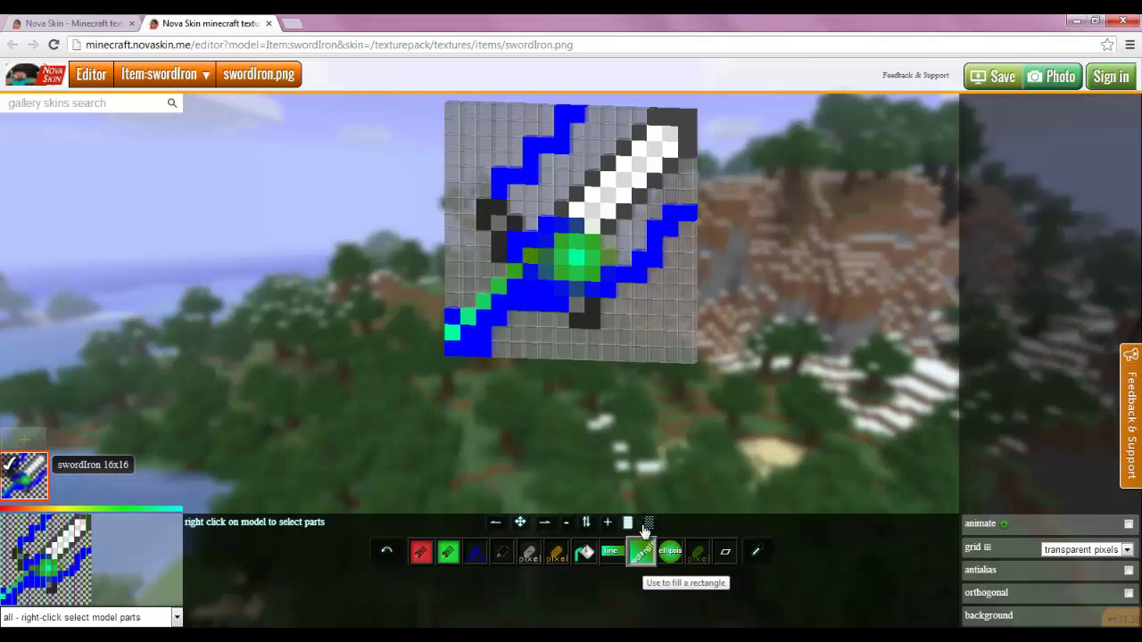
drag(576, 214, 695, 111)
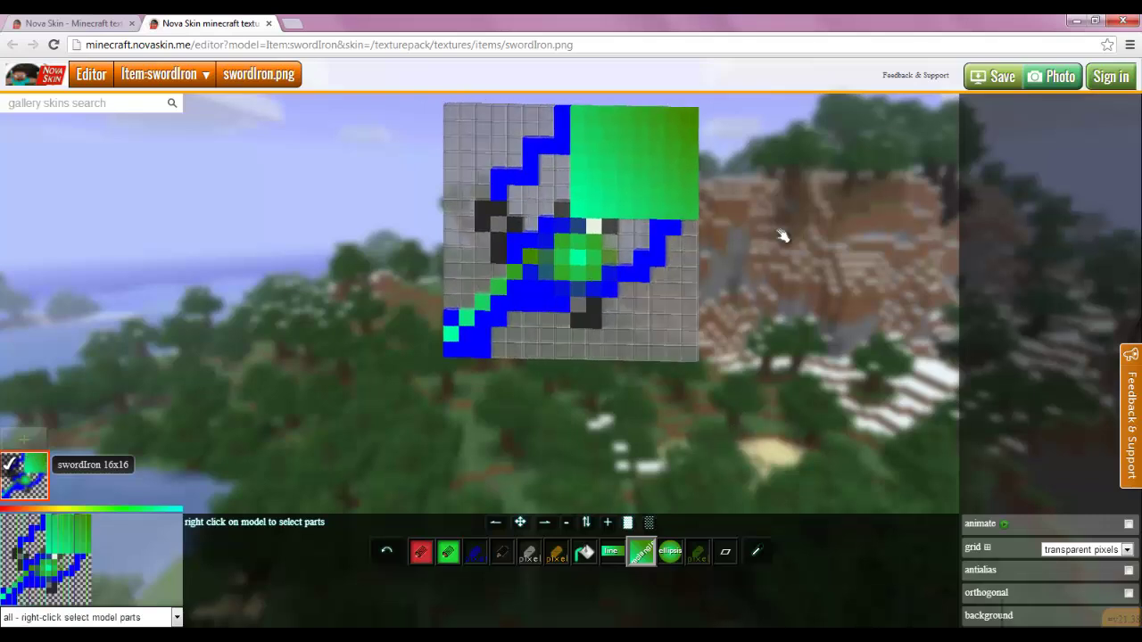
Save the sword to Demo Pack, replacing textures/items/swordIron.png.
click(1004, 77)
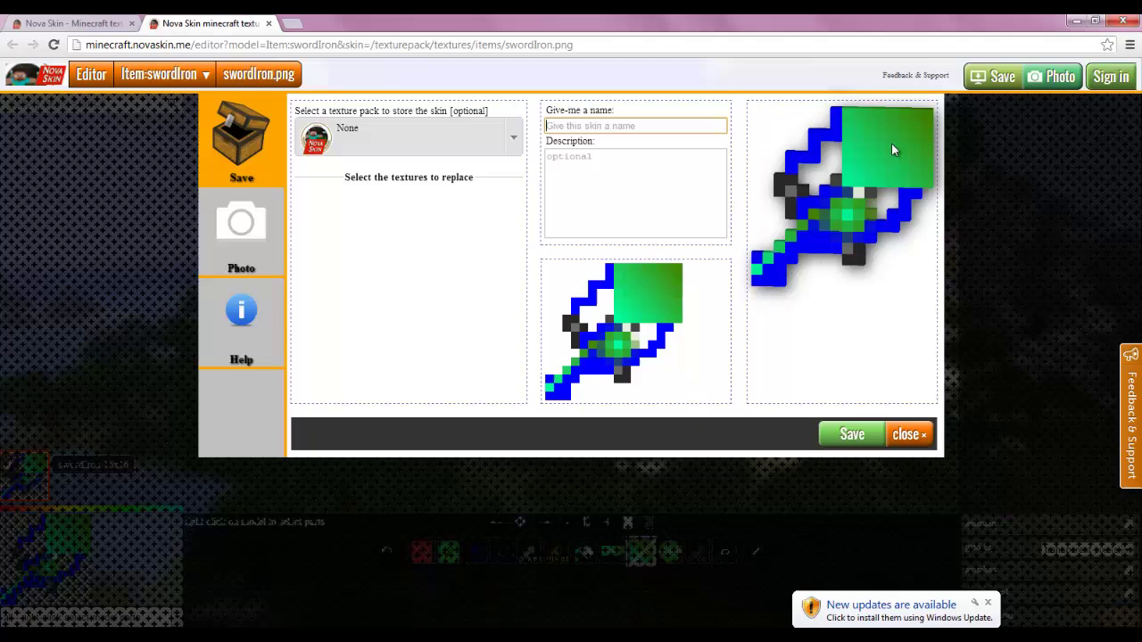
click(514, 138)
click(395, 379)
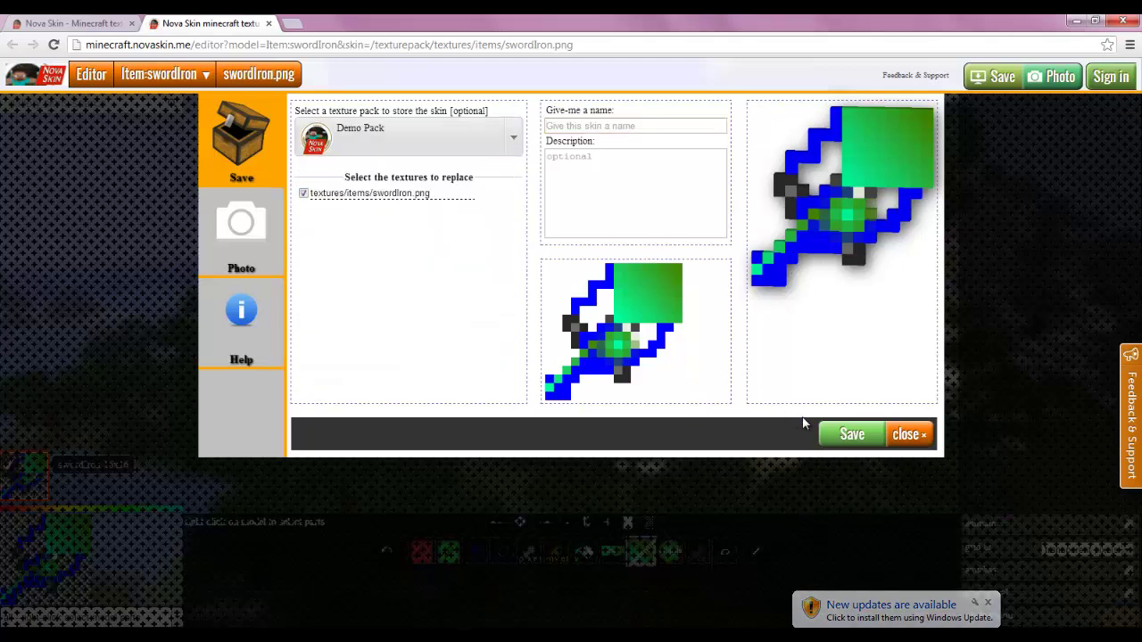
click(847, 434)
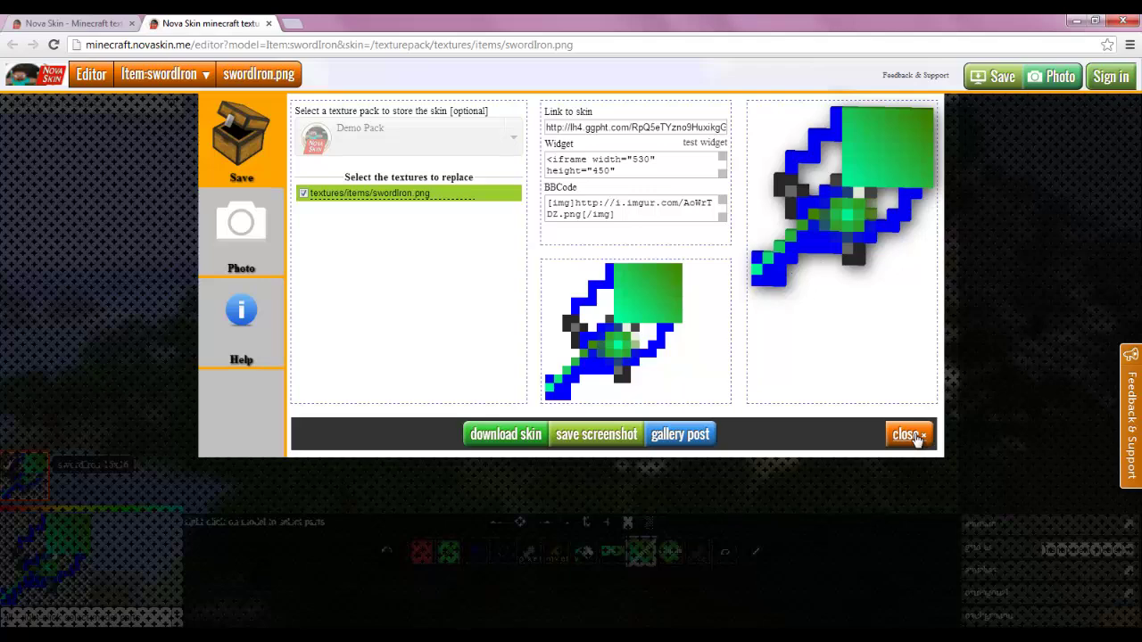
click(908, 435)
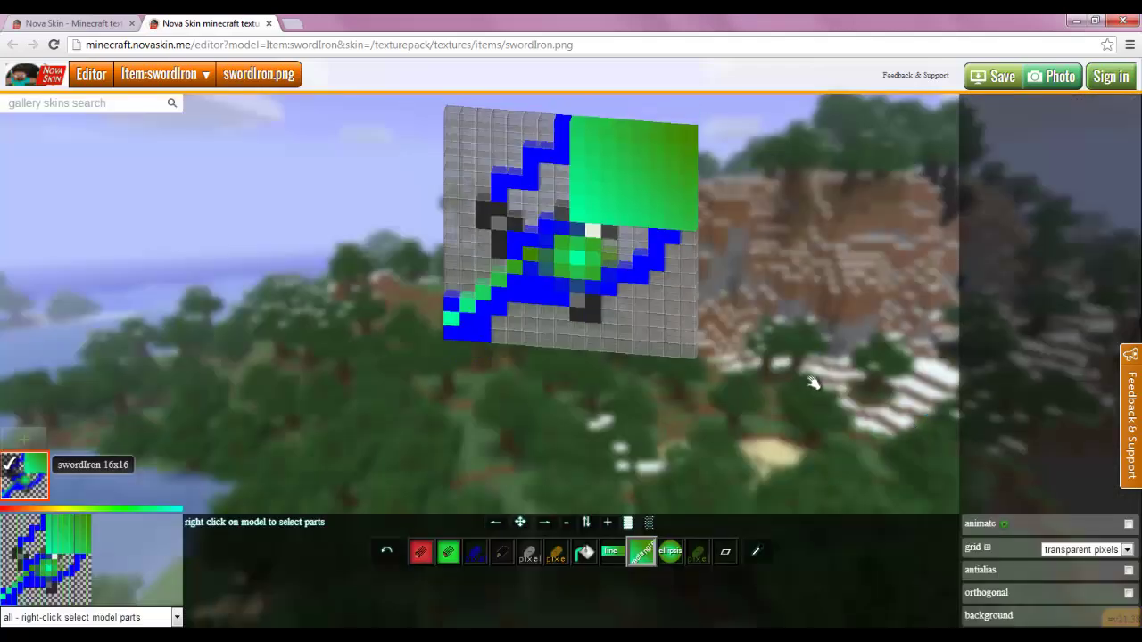